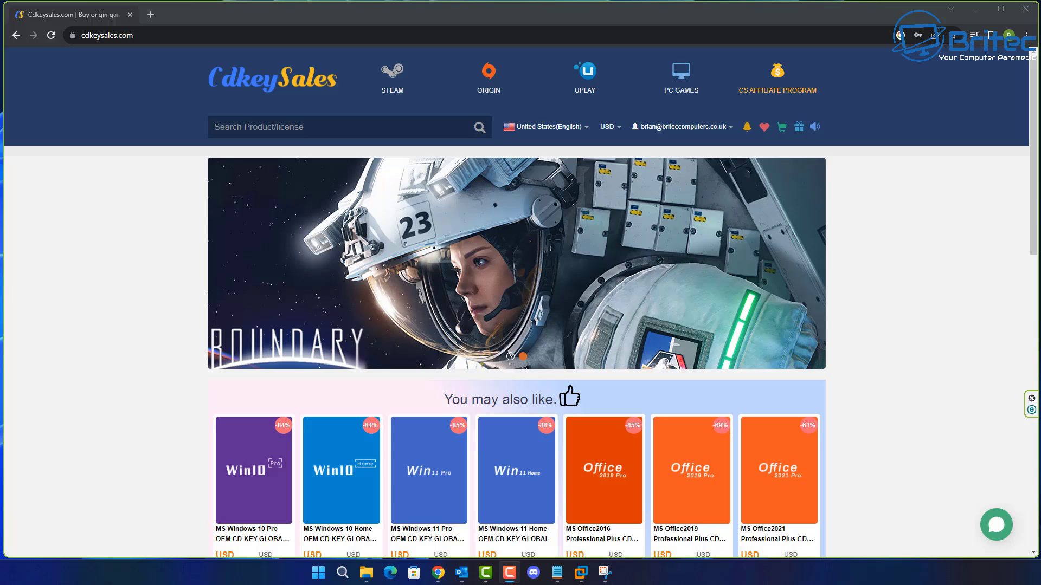
Open the MS Windows 10 Pro OEM CD-KEY GLOBAL product and start buying one copy.
scroll(452, 452, down, 1)
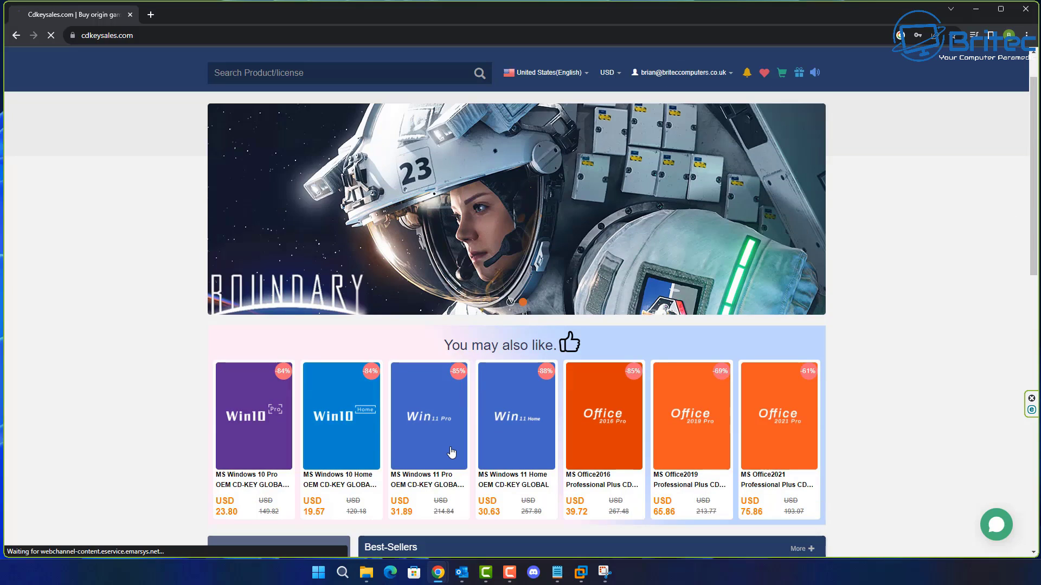
click(451, 452)
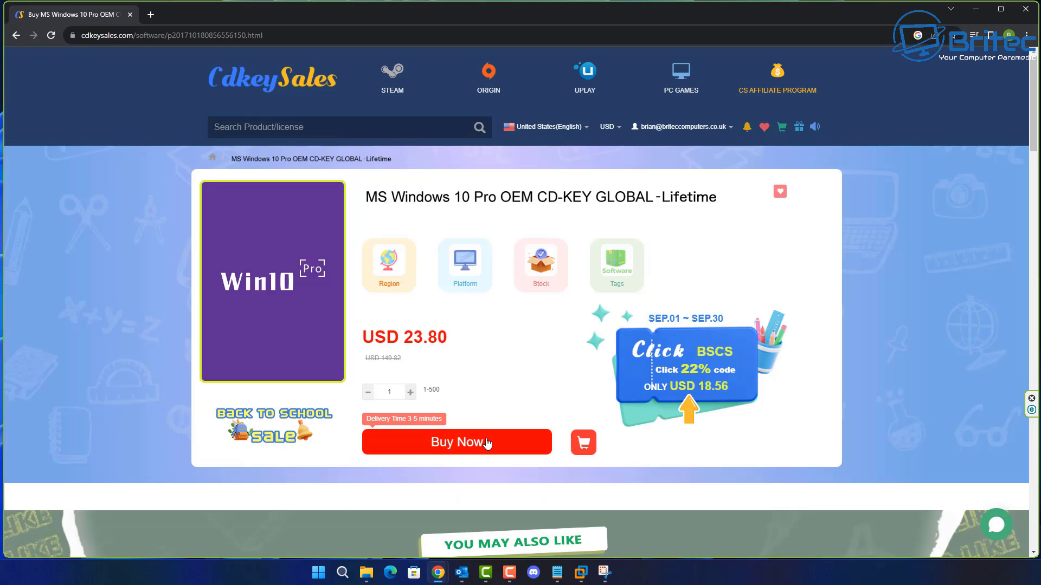
click(488, 443)
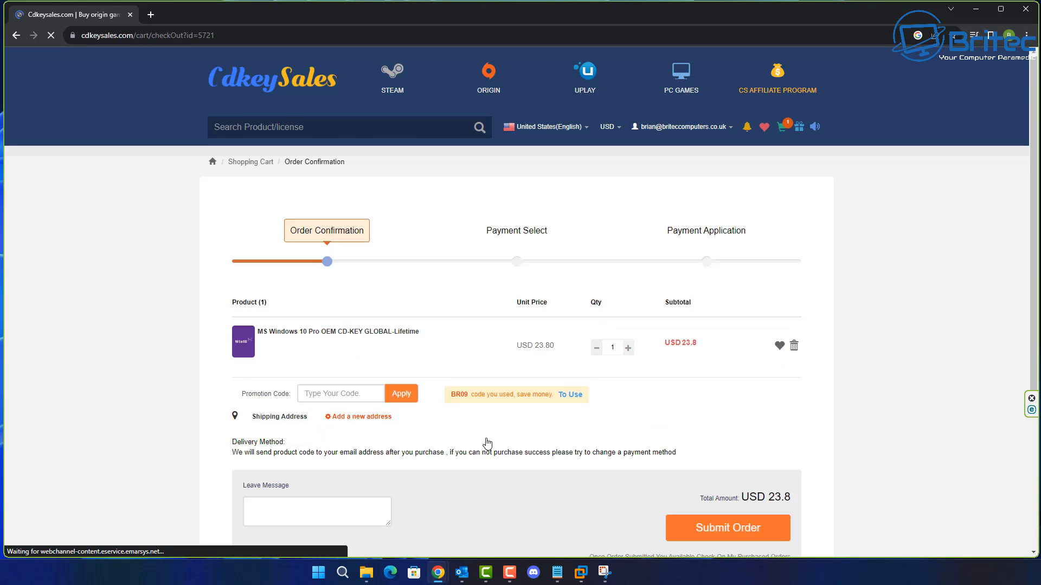
Apply the promotion code BR09 to the Windows 10 Pro order.
click(362, 399)
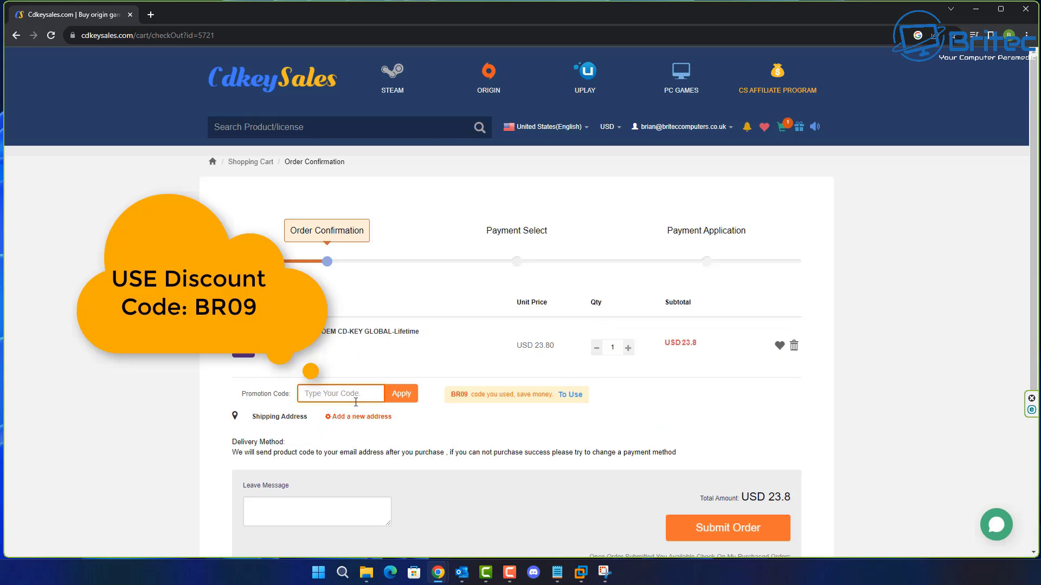
text(BR09)
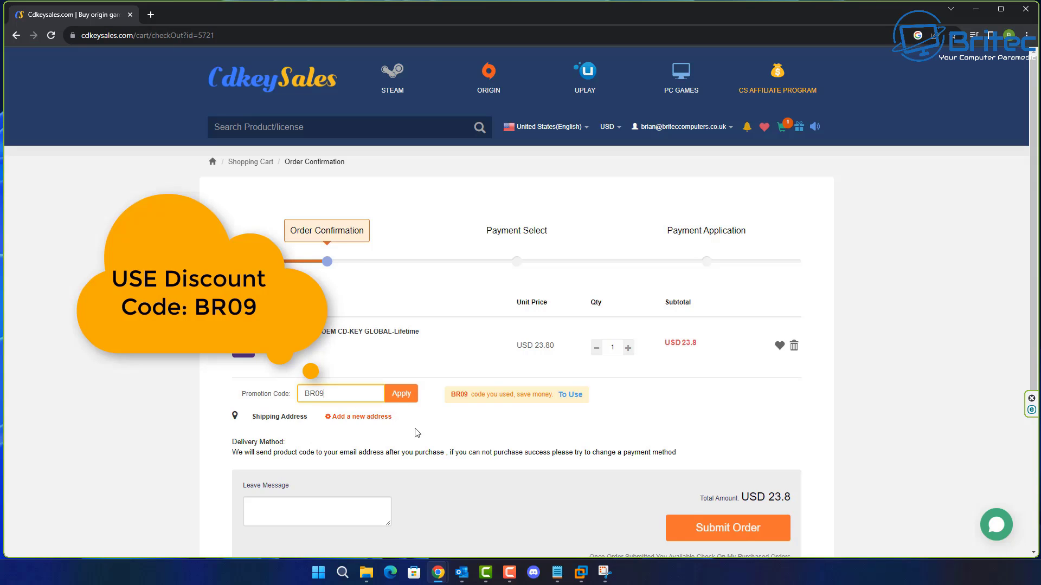
click(402, 398)
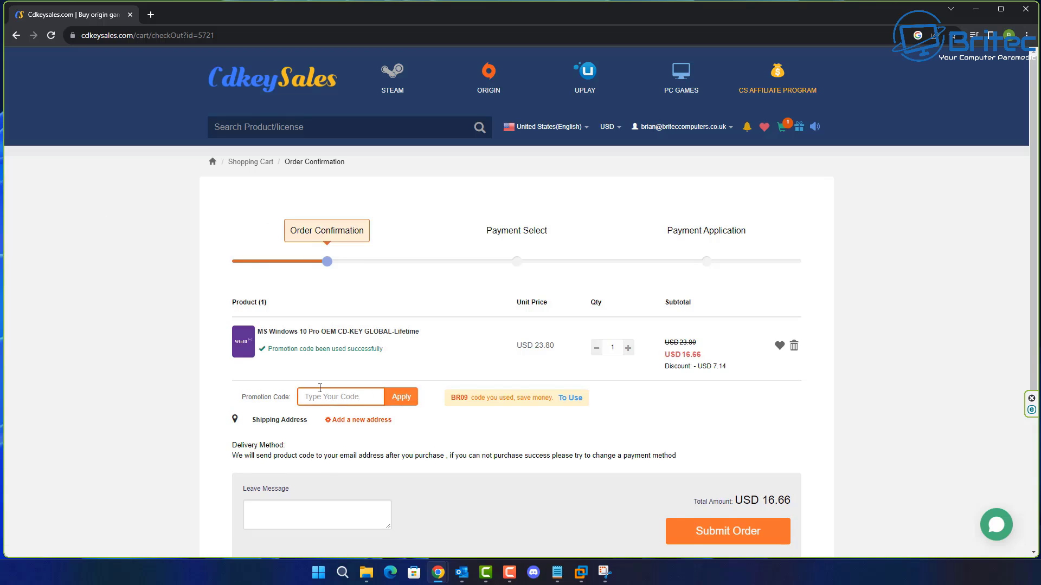
Submit the order and choose PayPal as the payment method.
click(736, 535)
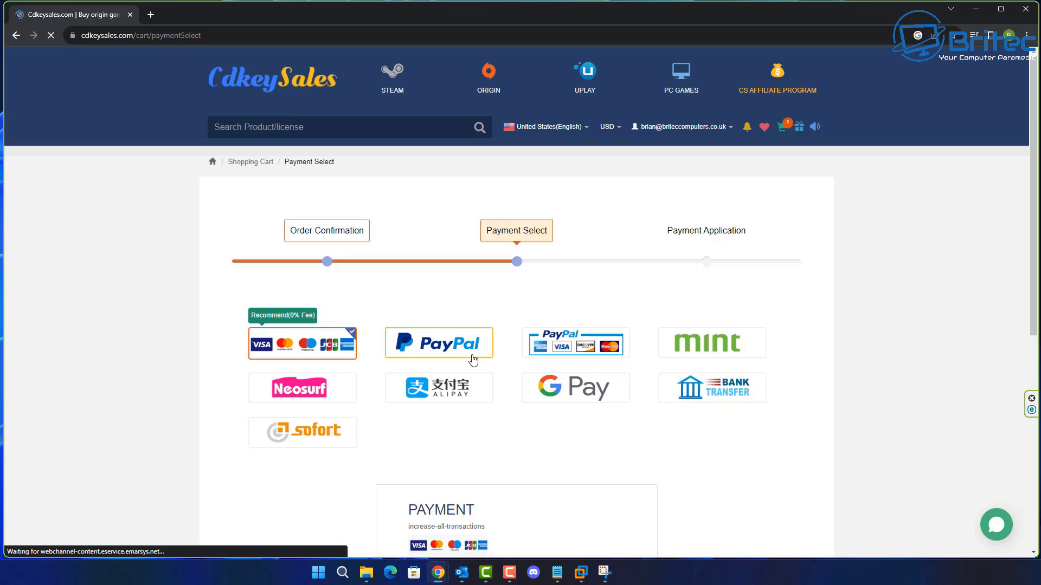
click(474, 359)
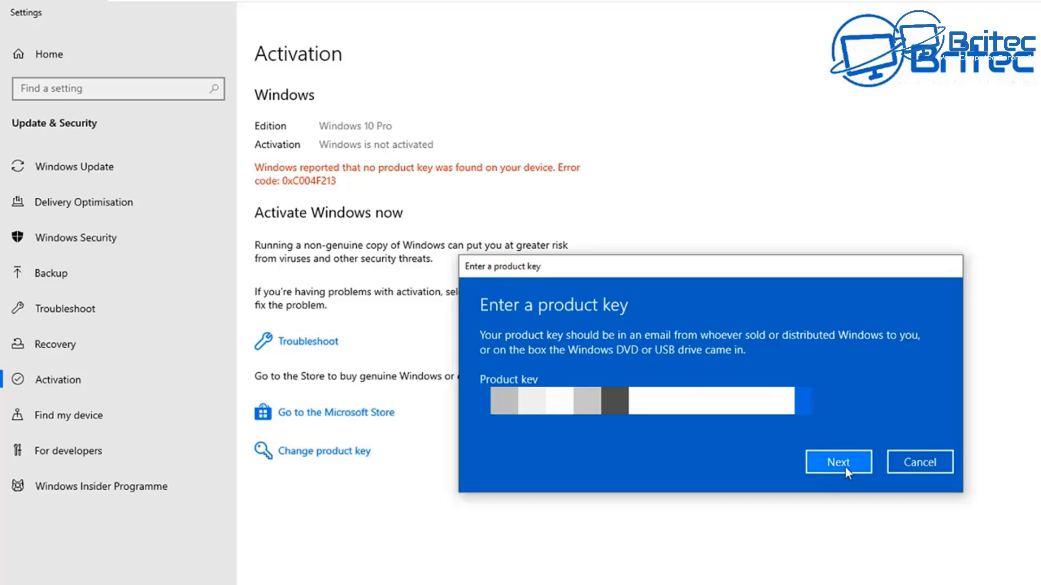
In the Windows activation settings, submit the filled-in product key to activate Windows 10 Pro.
click(844, 467)
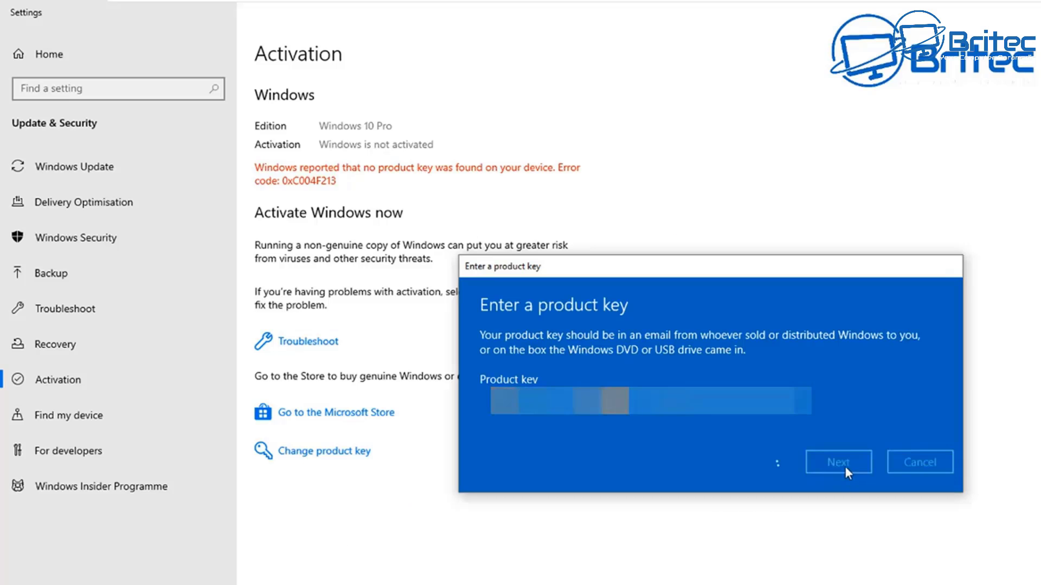
click(841, 427)
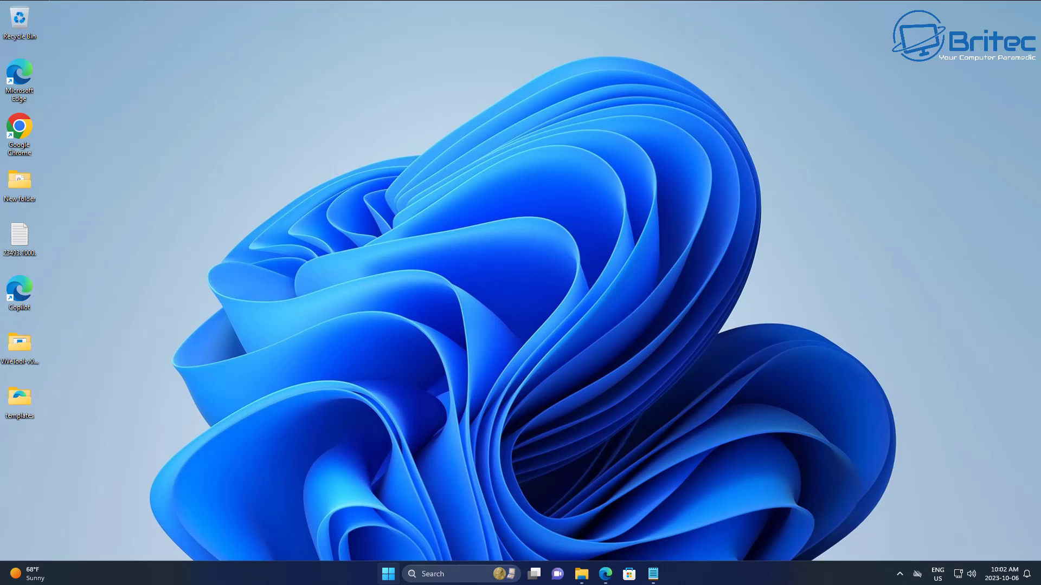
Search Windows for gpedit, open the Local Group Policy Editor maximized, and widen its policy tree.
click(384, 578)
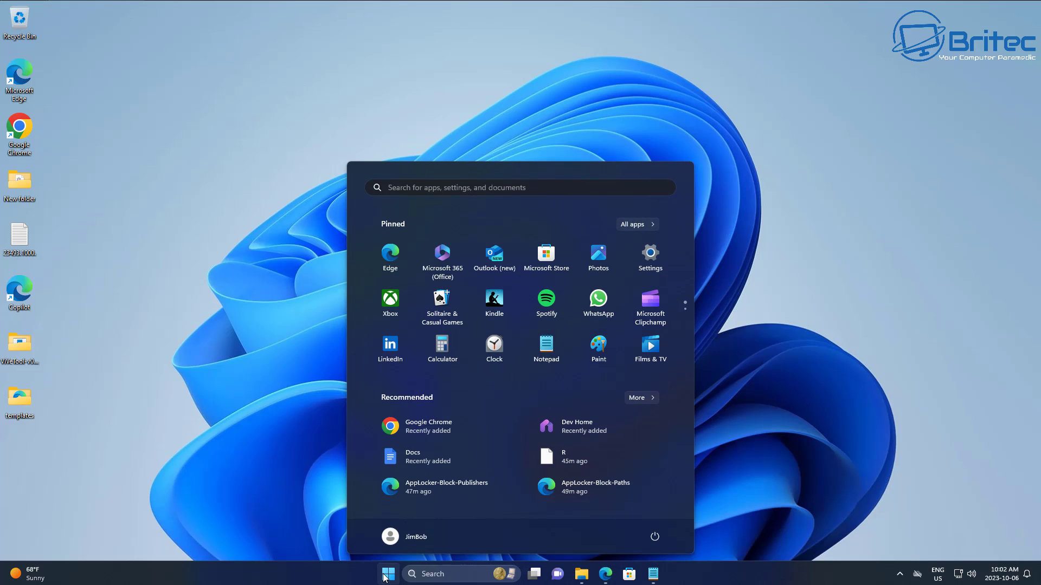
click(418, 182)
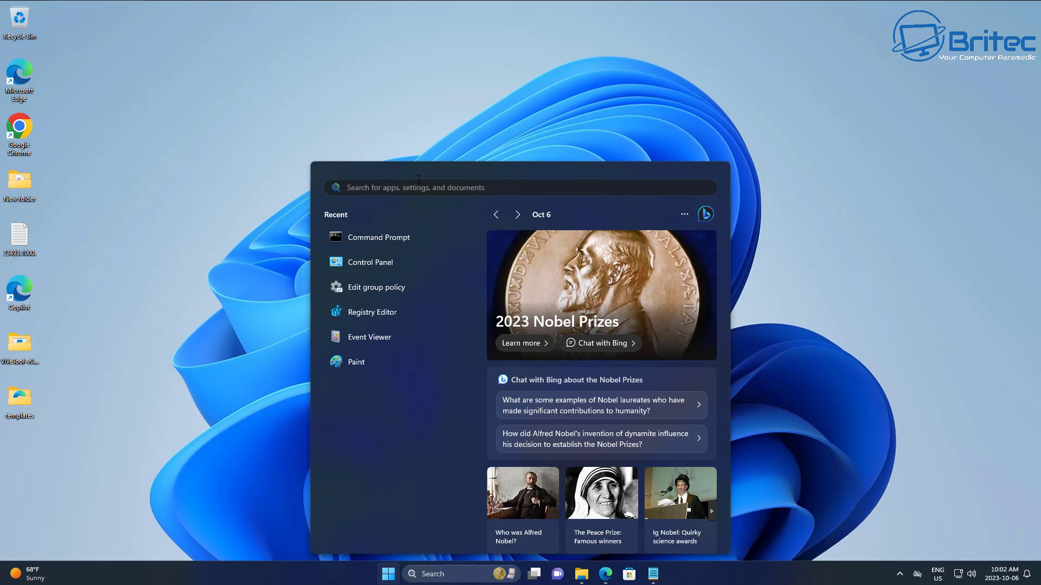
text(gpedit)
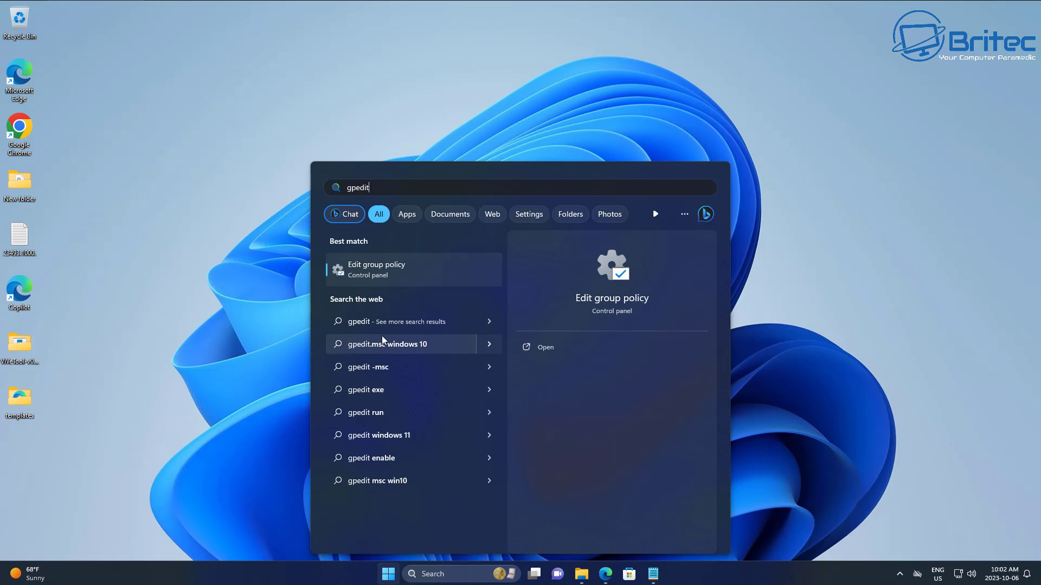
click(418, 263)
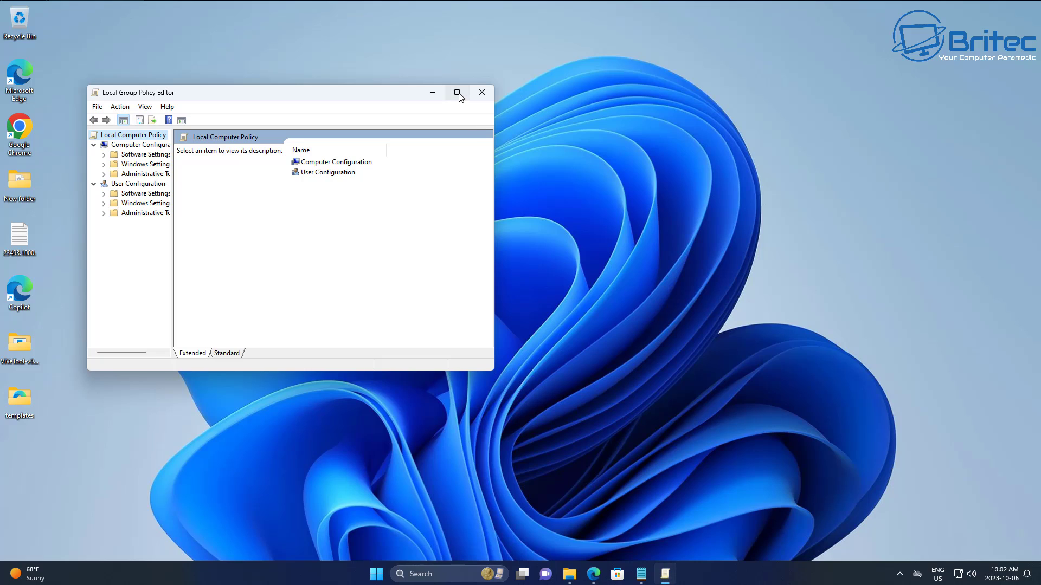
click(457, 92)
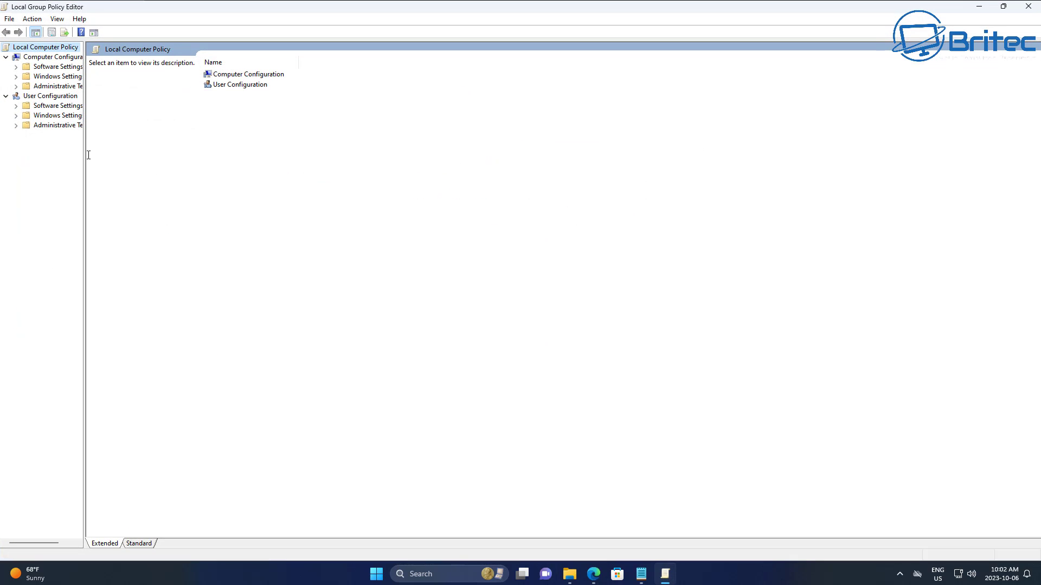
drag(84, 161, 196, 167)
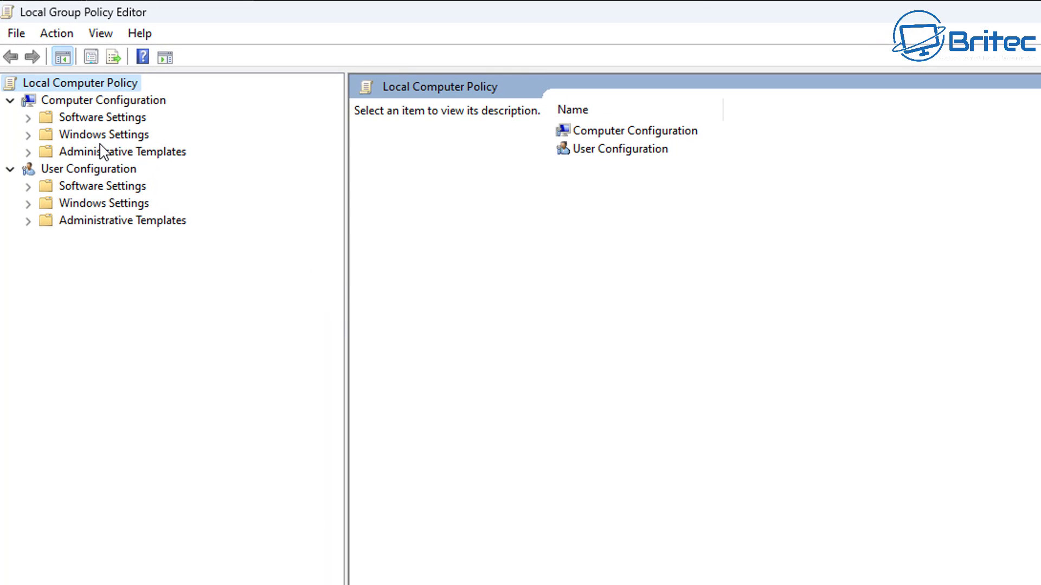
Under Computer Configuration, expand Windows Settings and its Security Settings in the policy tree.
click(73, 135)
click(70, 100)
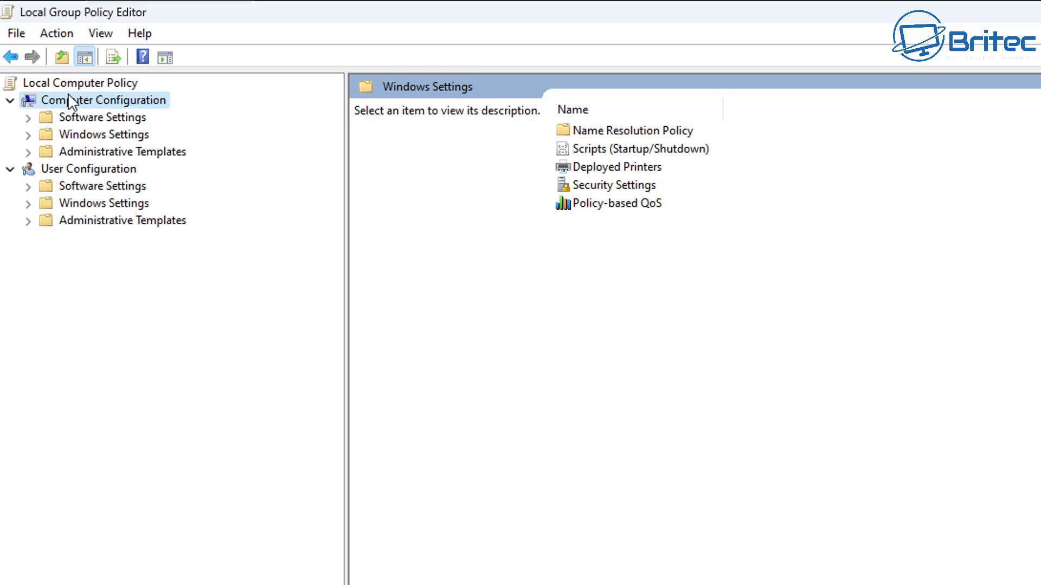
click(74, 137)
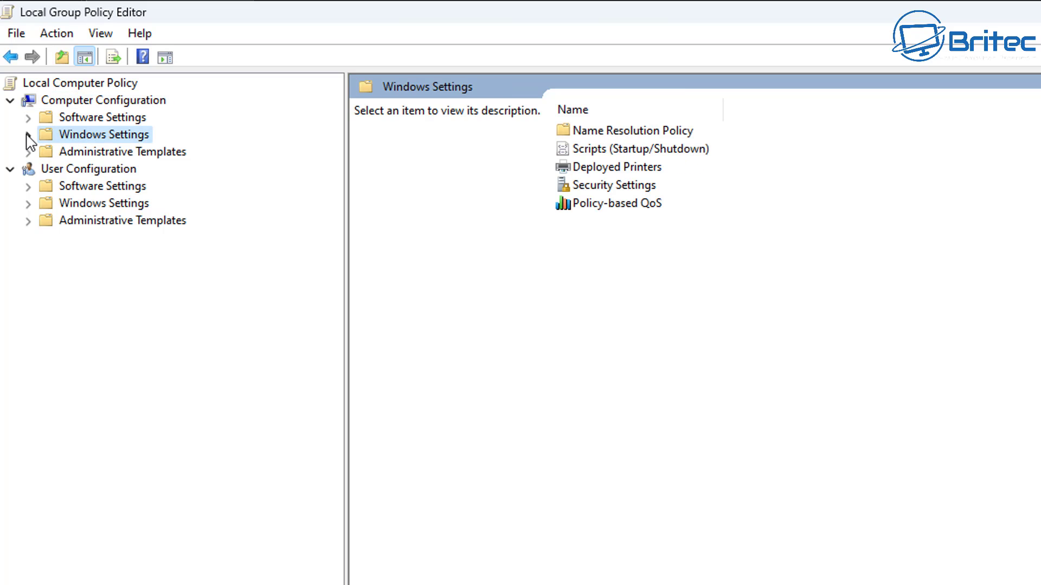
click(28, 135)
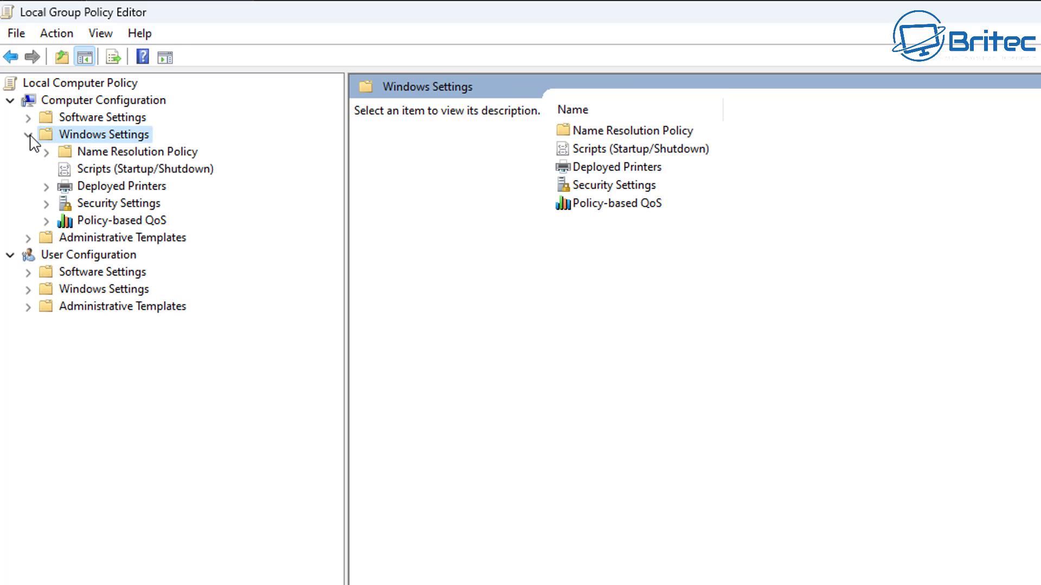
click(111, 205)
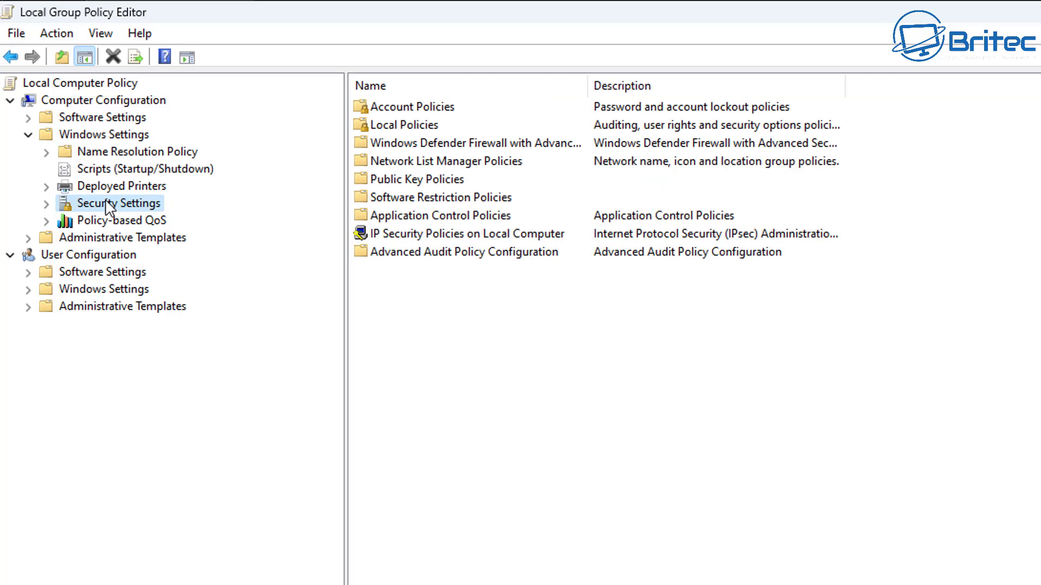
click(47, 205)
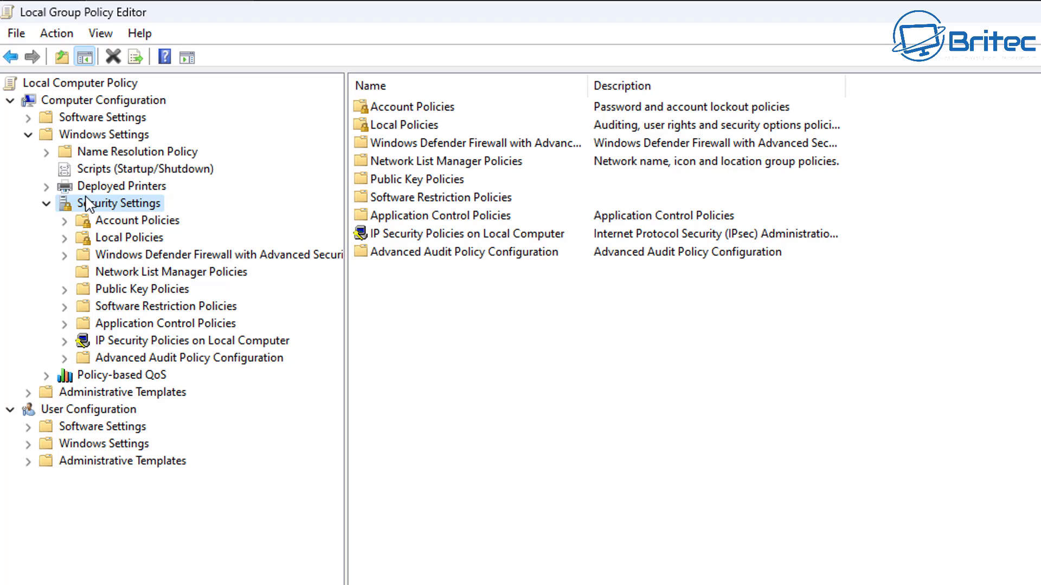
Expand Application Control Policies and its AppLocker node to list the rule collections.
click(120, 325)
click(64, 324)
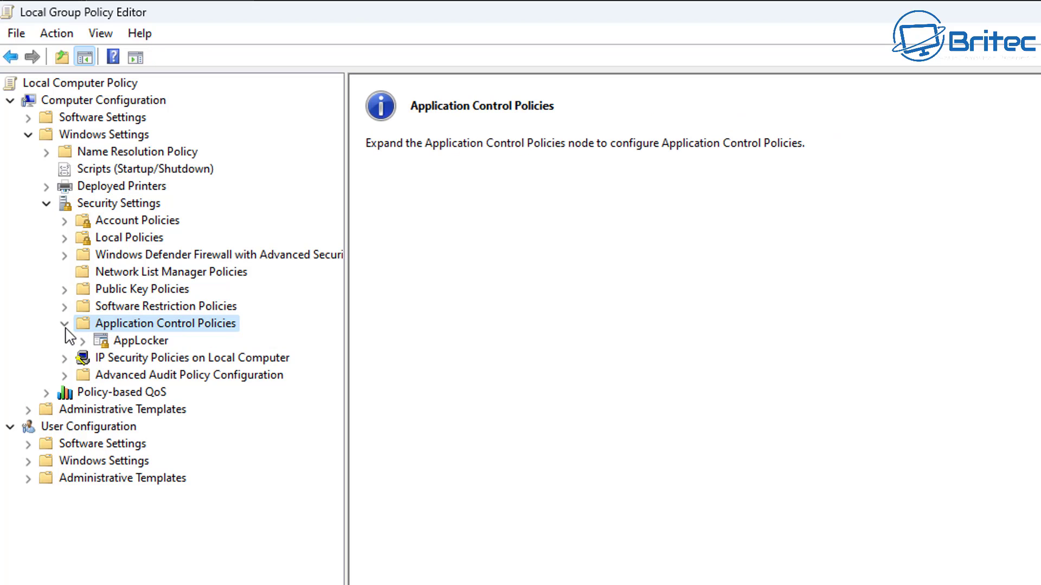
click(140, 341)
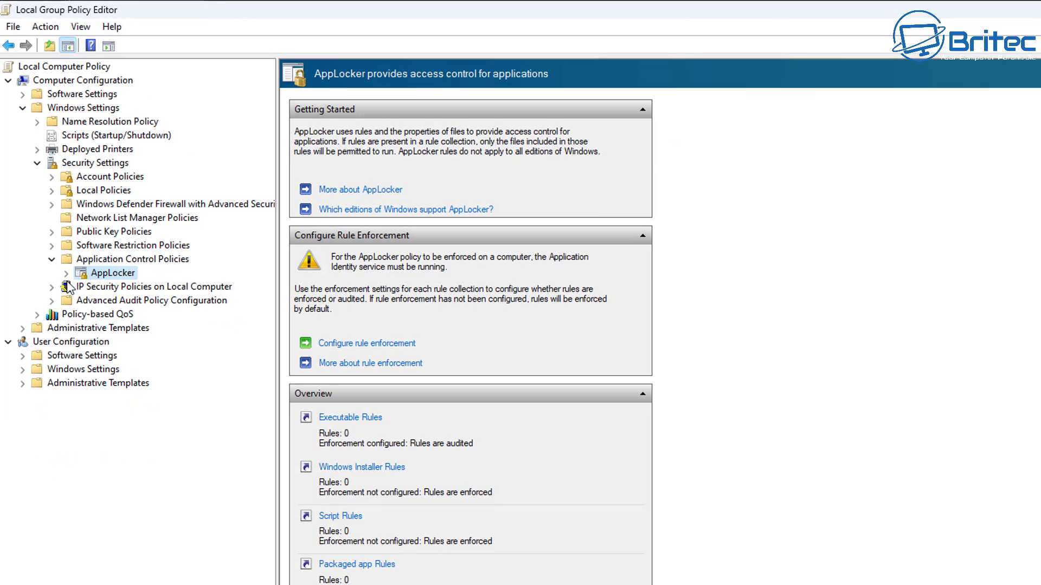
click(65, 273)
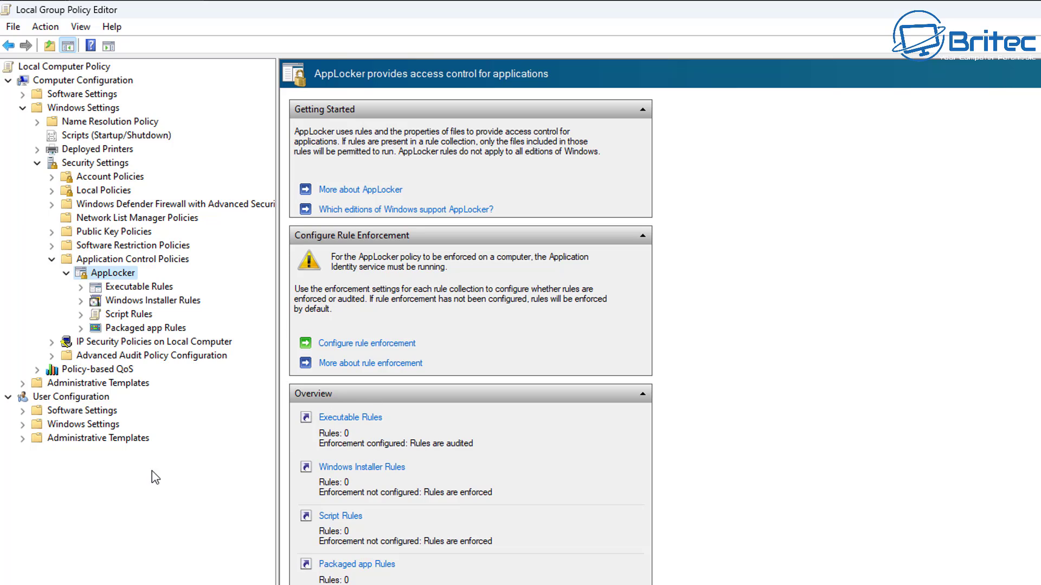
Clear the AppLocker policy, confirming the removal of all existing rules.
right_click(115, 275)
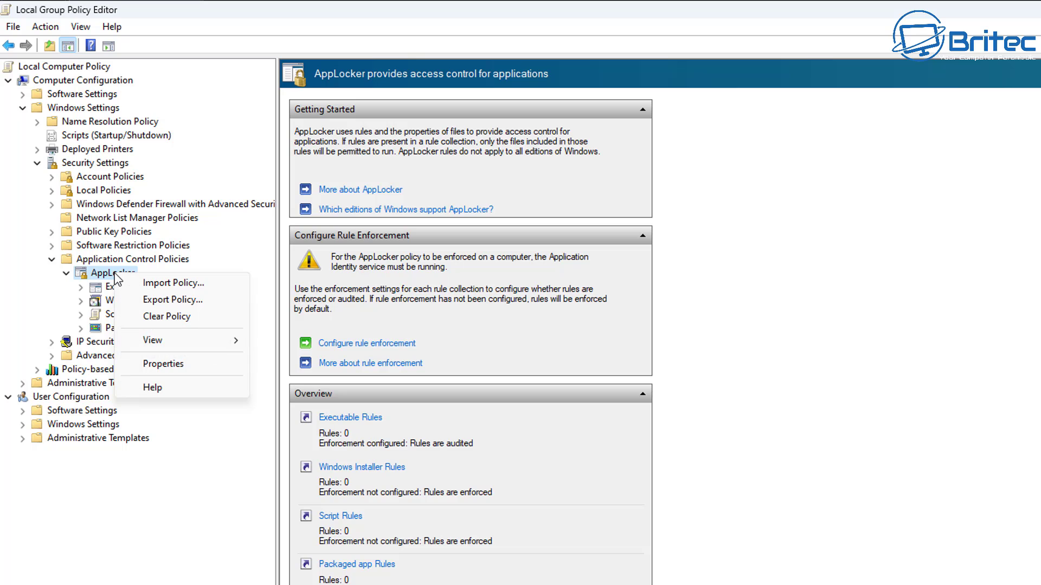
click(165, 317)
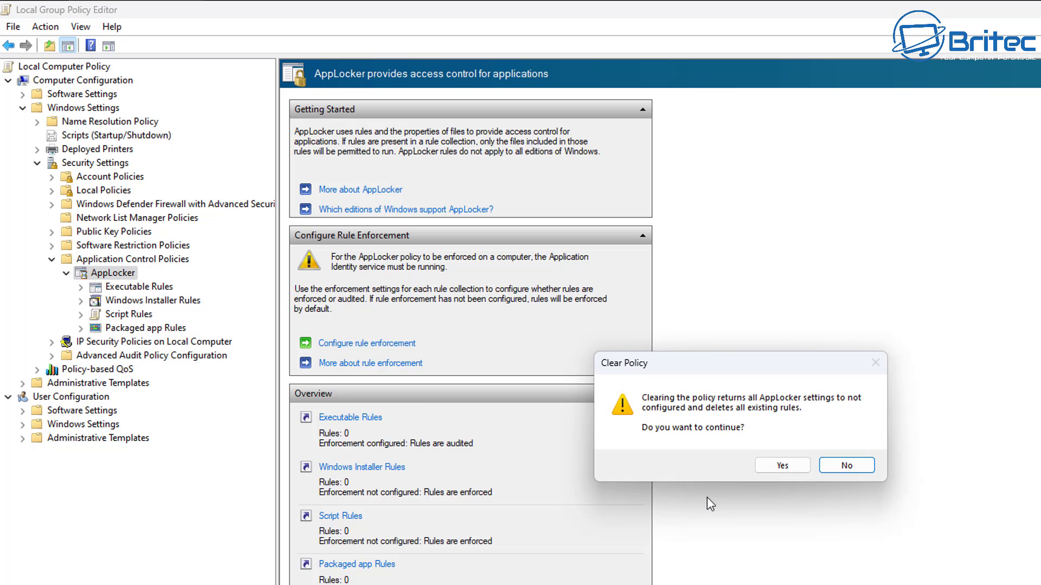
click(781, 466)
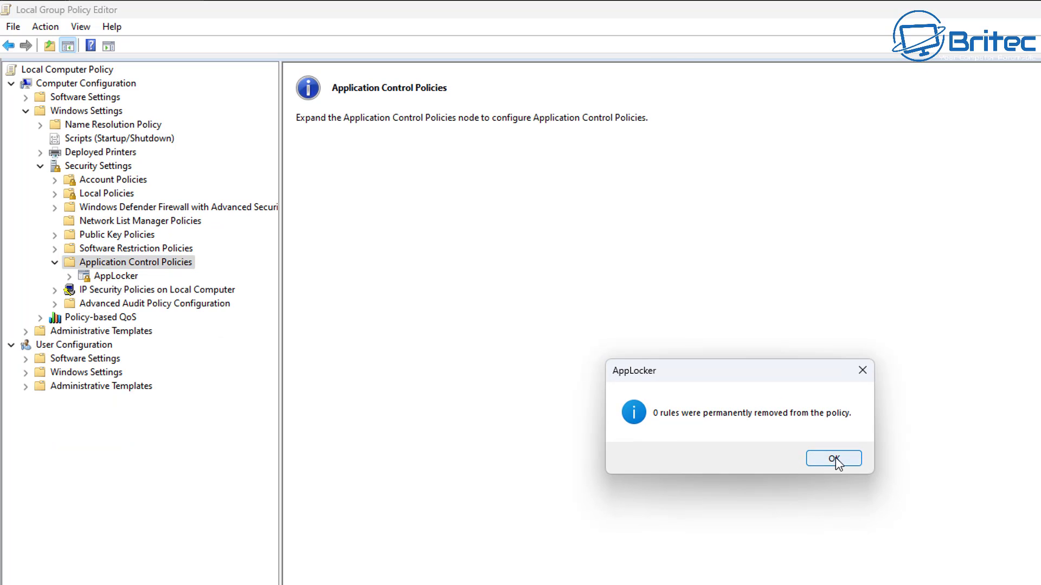
click(831, 458)
Expand the AppLocker node and open its properties, moving the dialog clear of the overview.
click(110, 278)
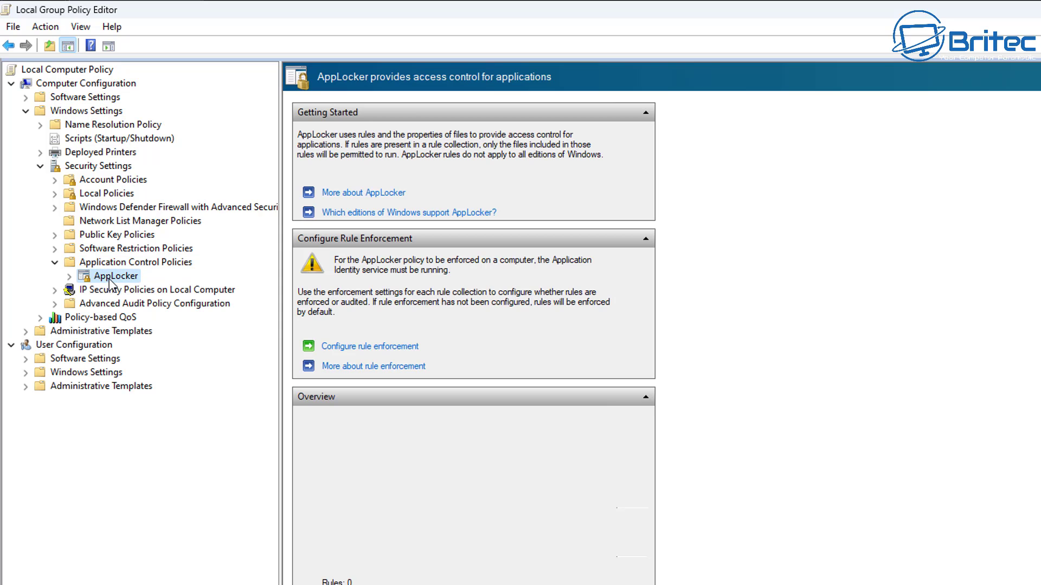
double_click(79, 278)
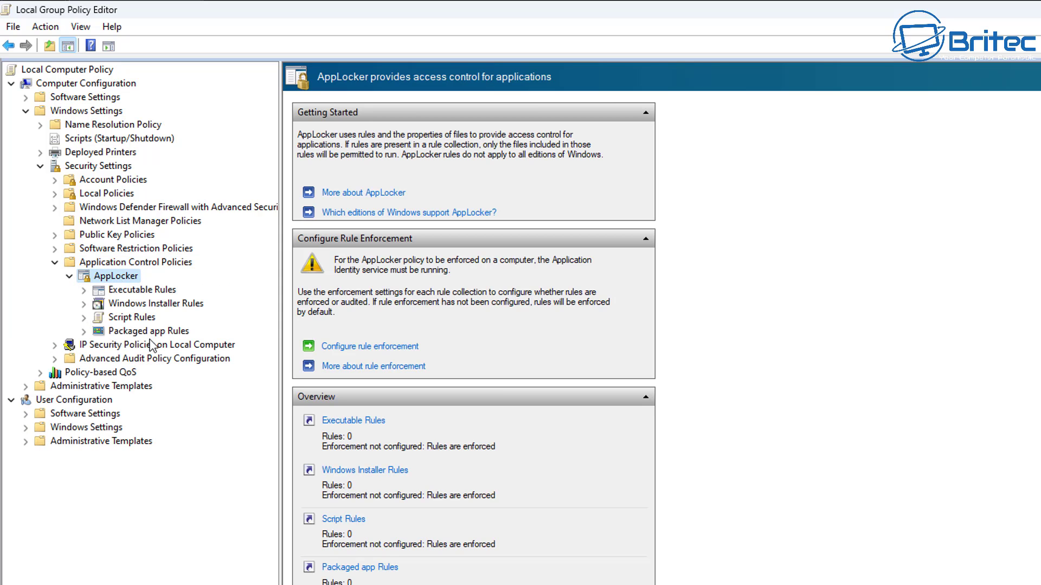
right_click(131, 286)
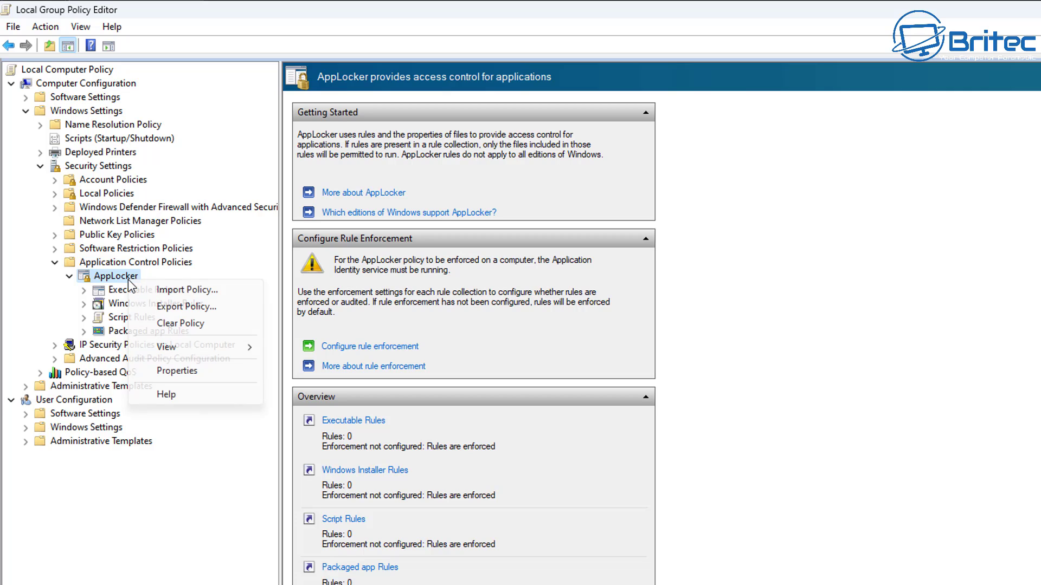
click(193, 372)
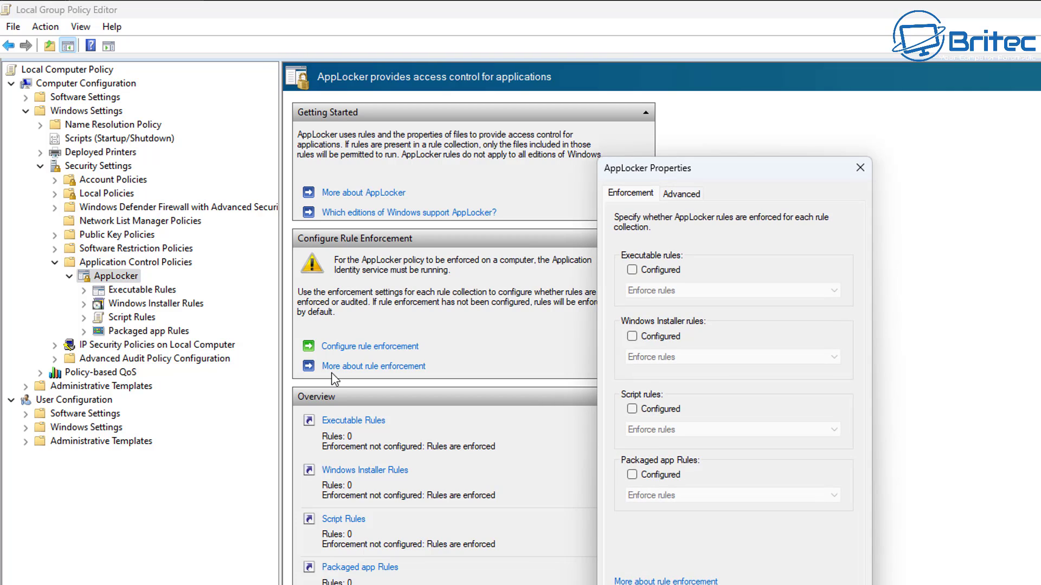
drag(714, 167, 775, 154)
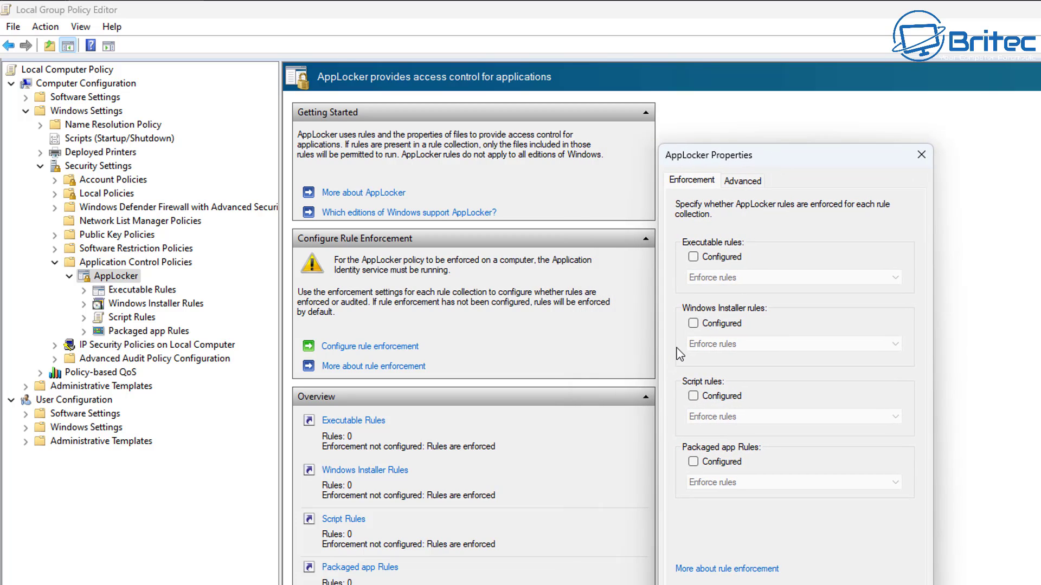
Mark enforcement as configured for the Executable, Windows Installer, Script and Packaged app rule collections.
click(692, 258)
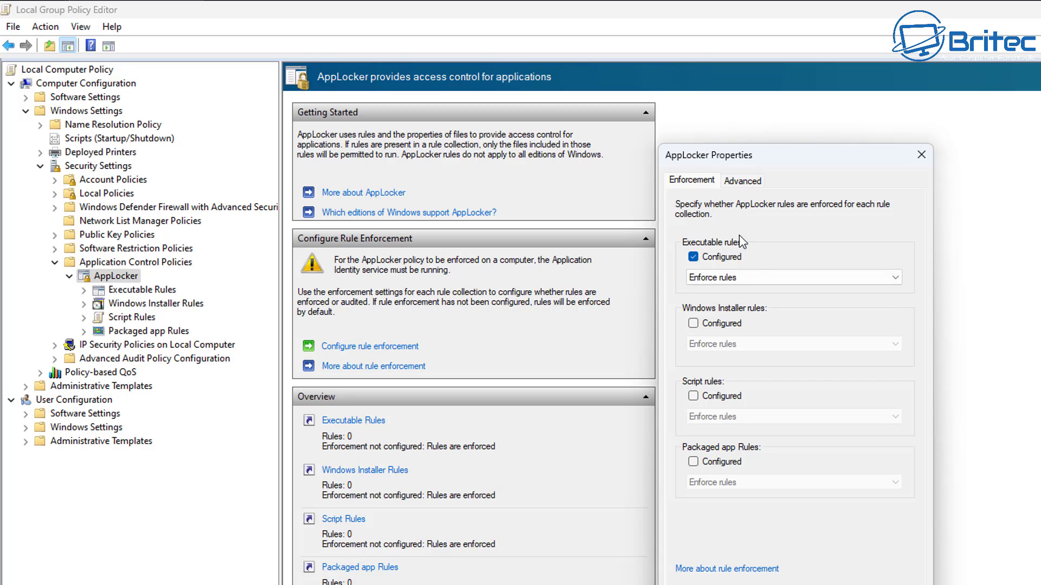
click(692, 324)
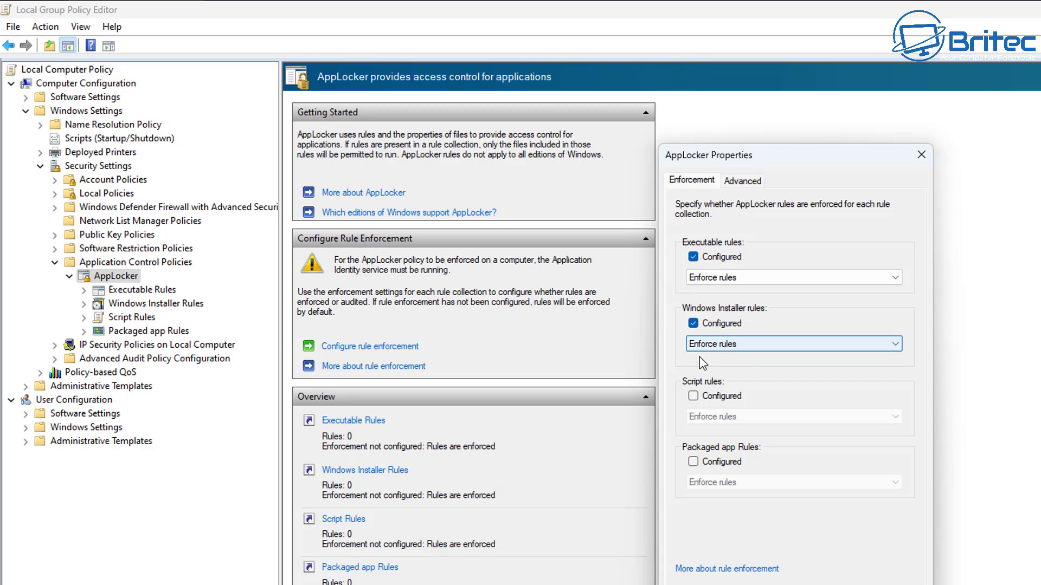
click(693, 396)
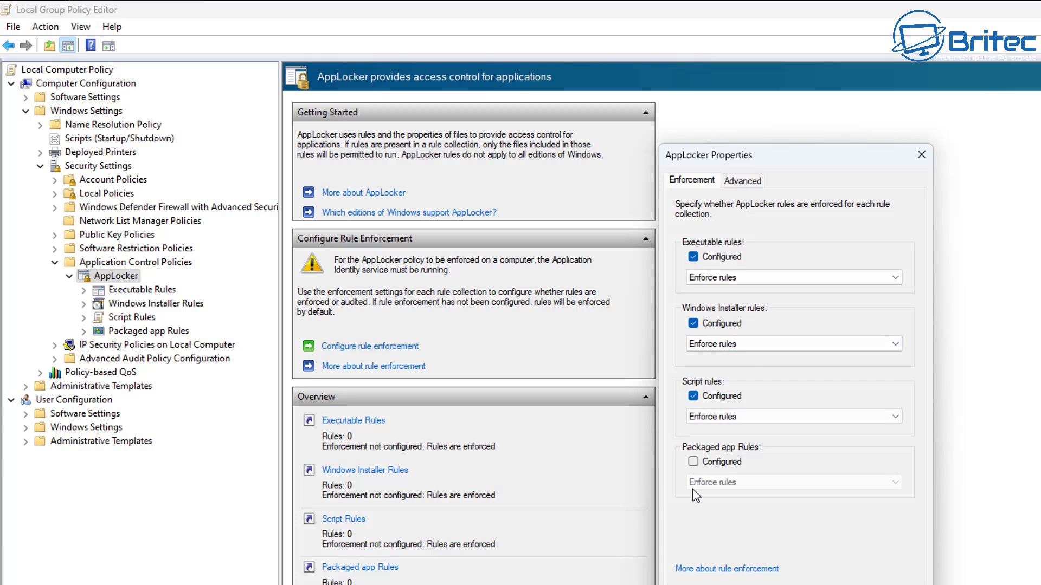
click(692, 462)
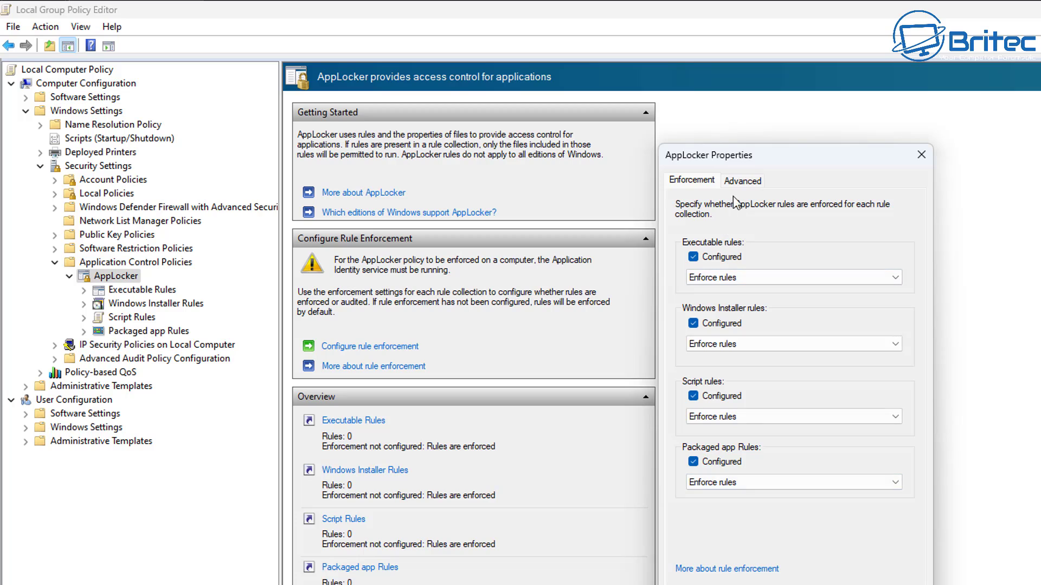
Enable the DLL rule collection in the advanced AppLocker properties, and return to the enforcement settings.
click(741, 182)
click(687, 345)
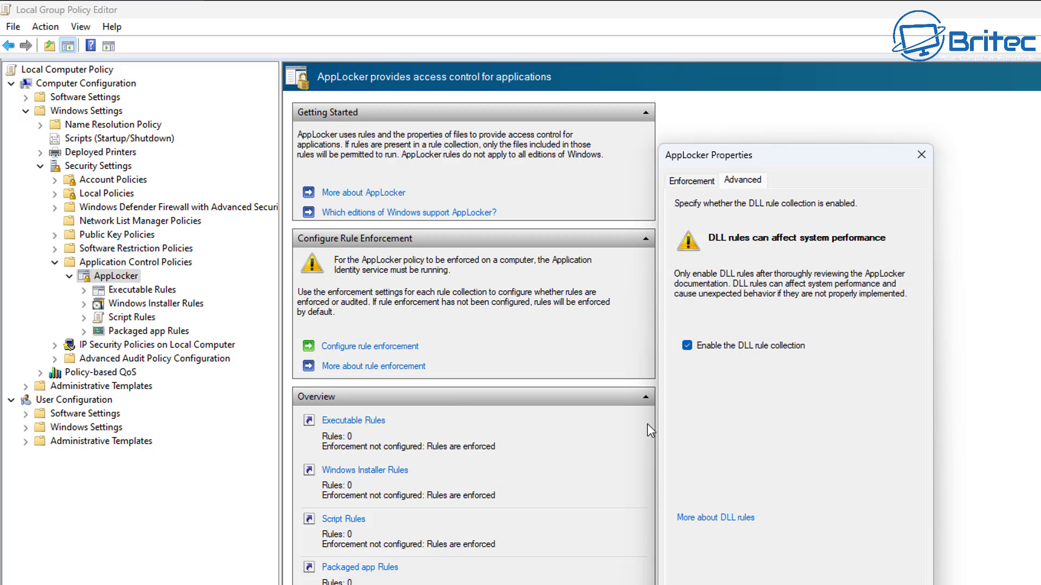
click(693, 181)
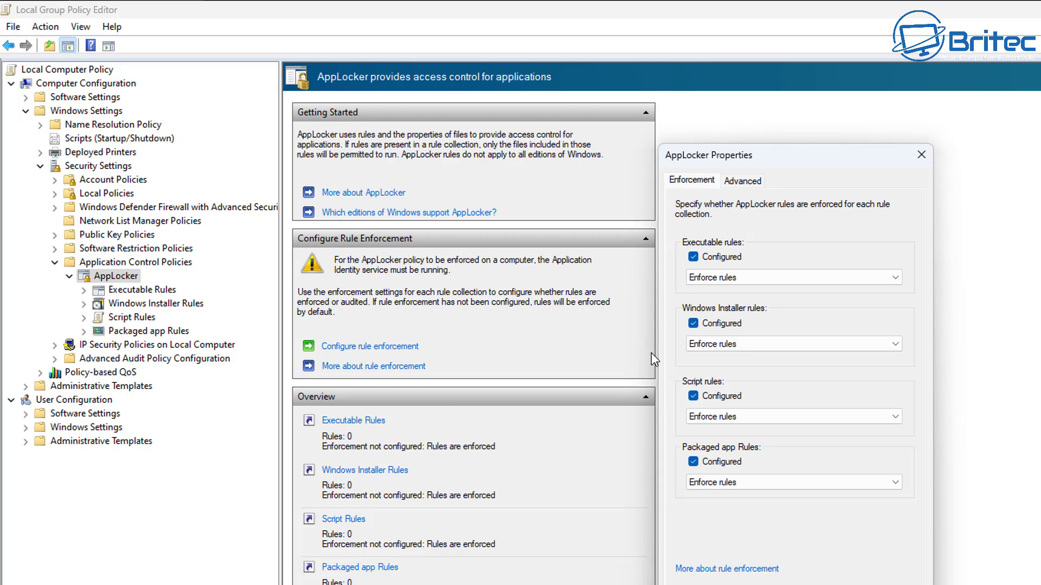
Set the enforcement of the Executable rules and Windows Installer rules to Audit only.
click(751, 279)
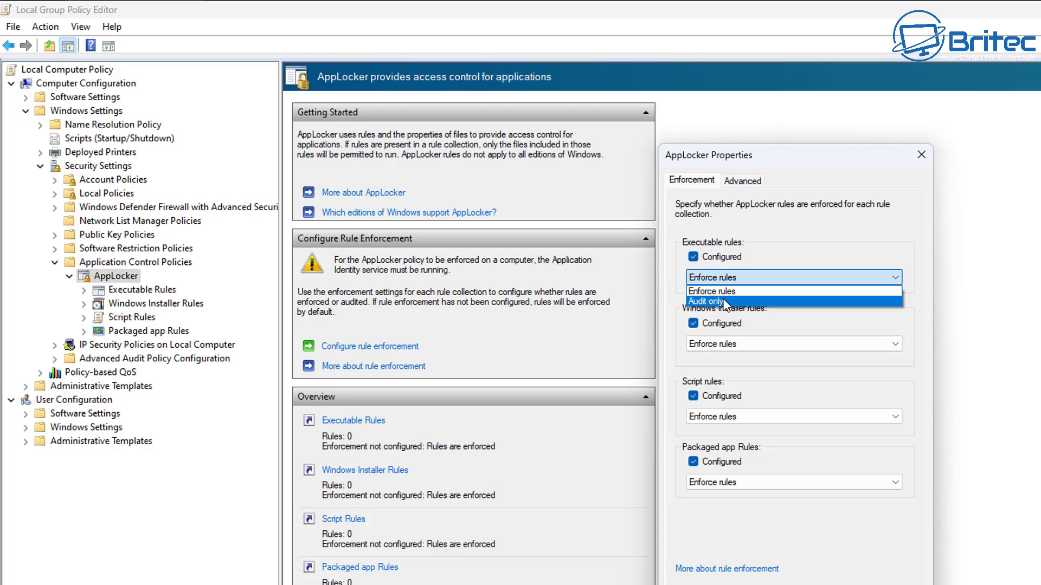
click(725, 301)
click(718, 346)
click(718, 354)
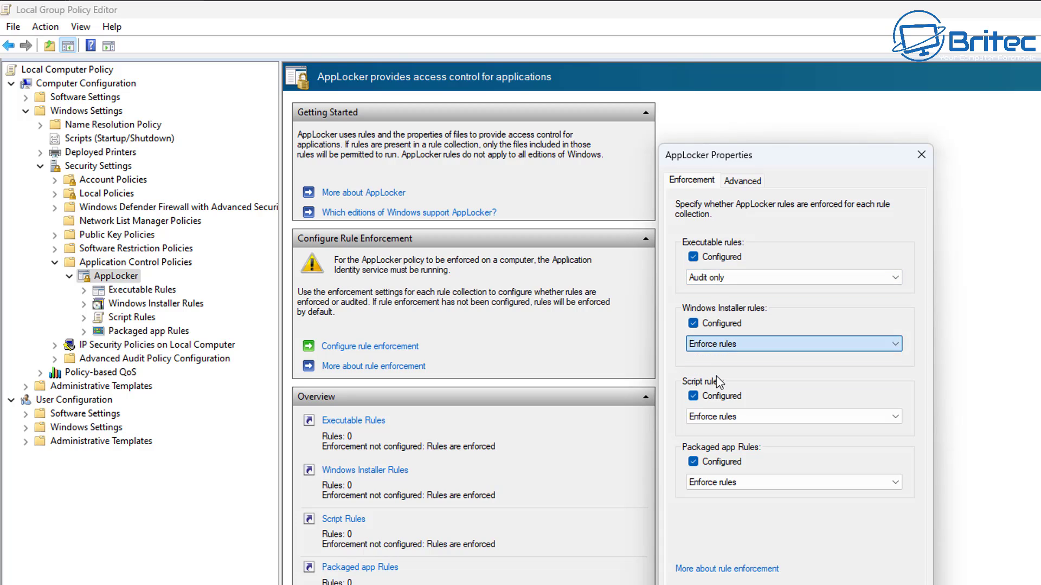
click(718, 345)
click(712, 369)
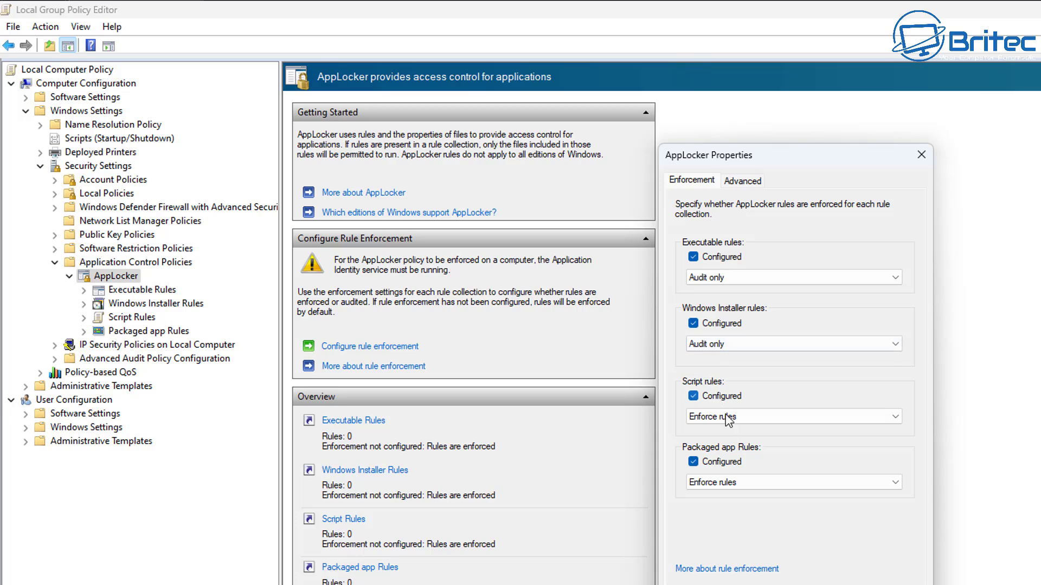
Set the Script rules and Packaged app Rules to Audit only and apply the AppLocker properties.
click(715, 417)
click(720, 440)
click(731, 418)
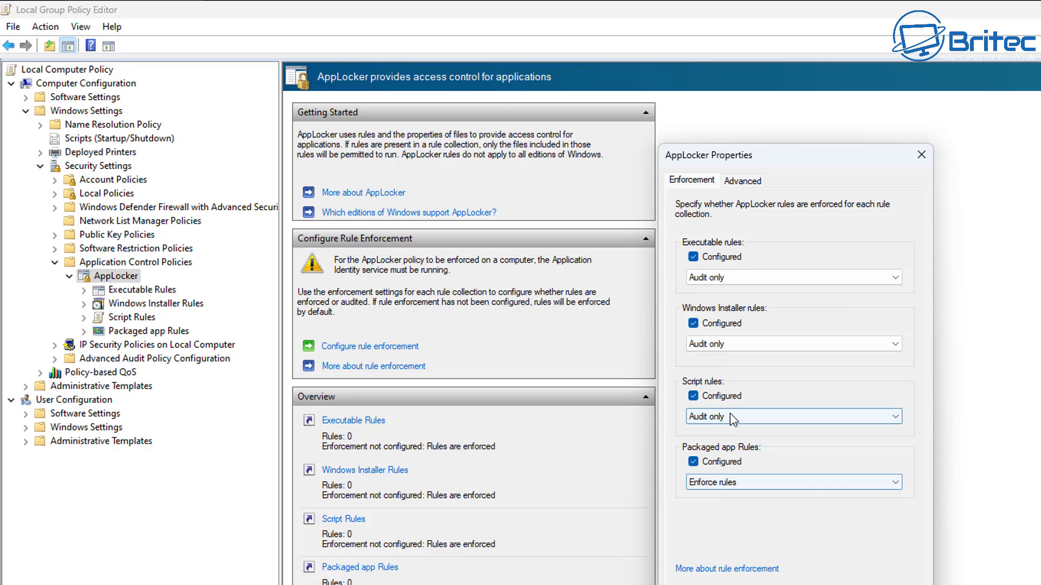
click(732, 417)
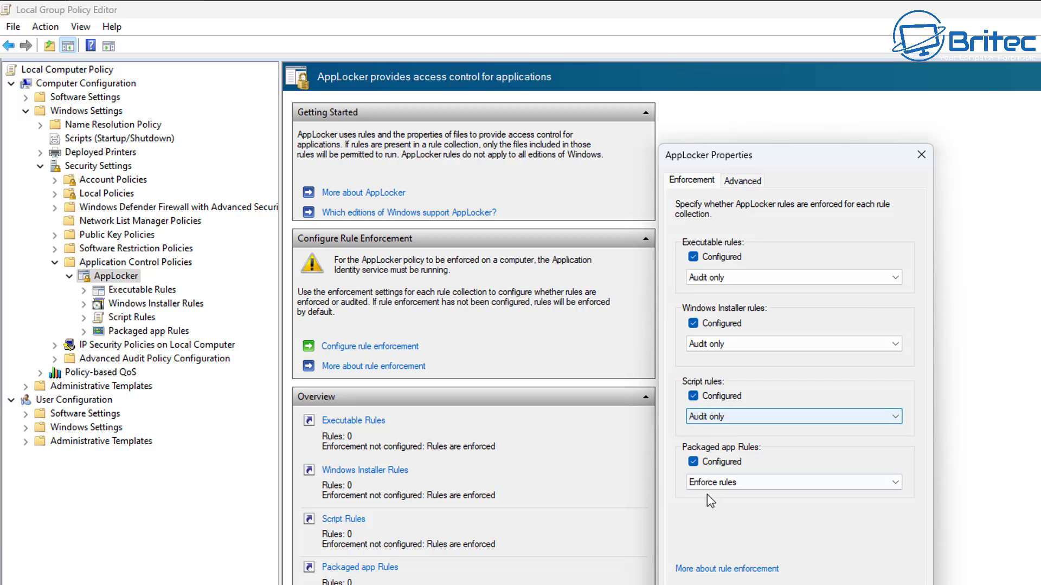
click(720, 486)
click(716, 504)
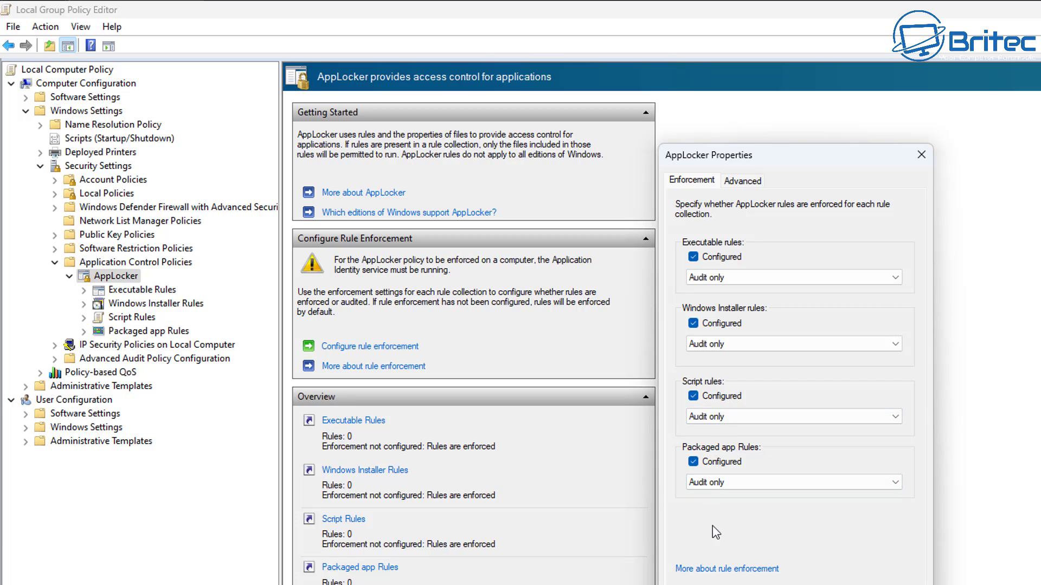
key(alt+a)
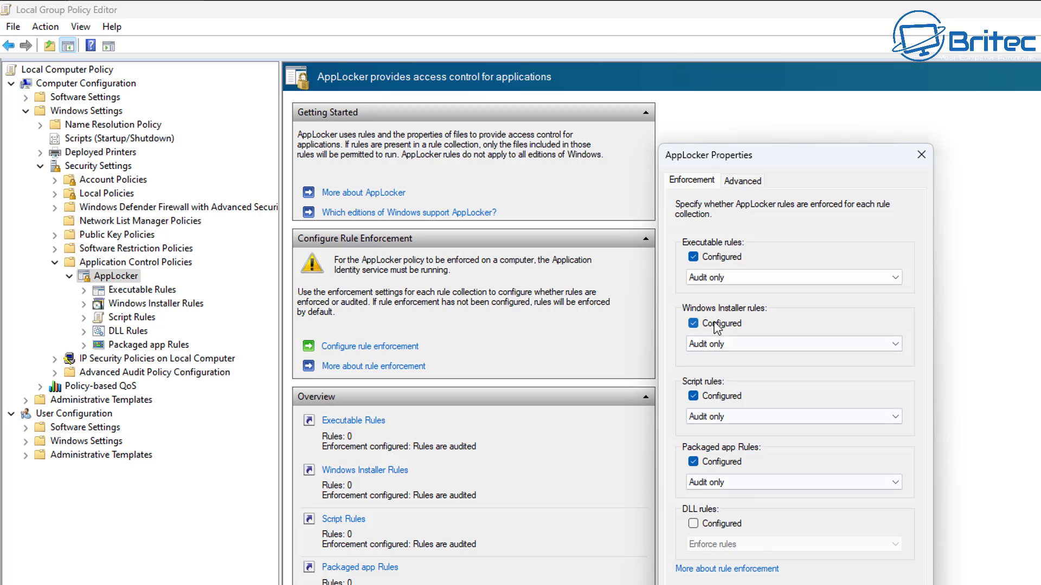
Mark the DLL rules as configured with Audit only and confirm the AppLocker properties.
click(719, 524)
click(718, 548)
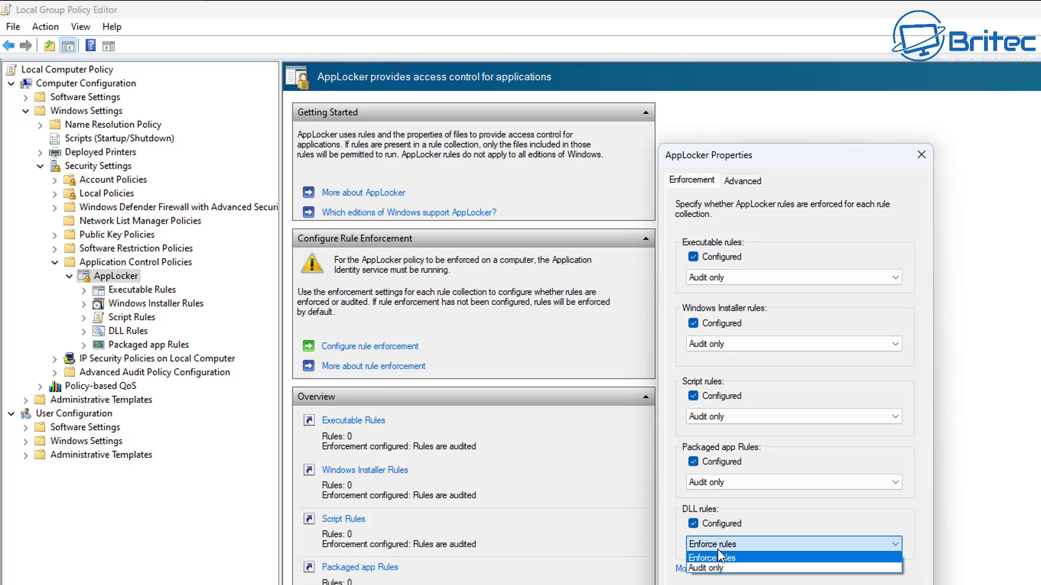
click(719, 566)
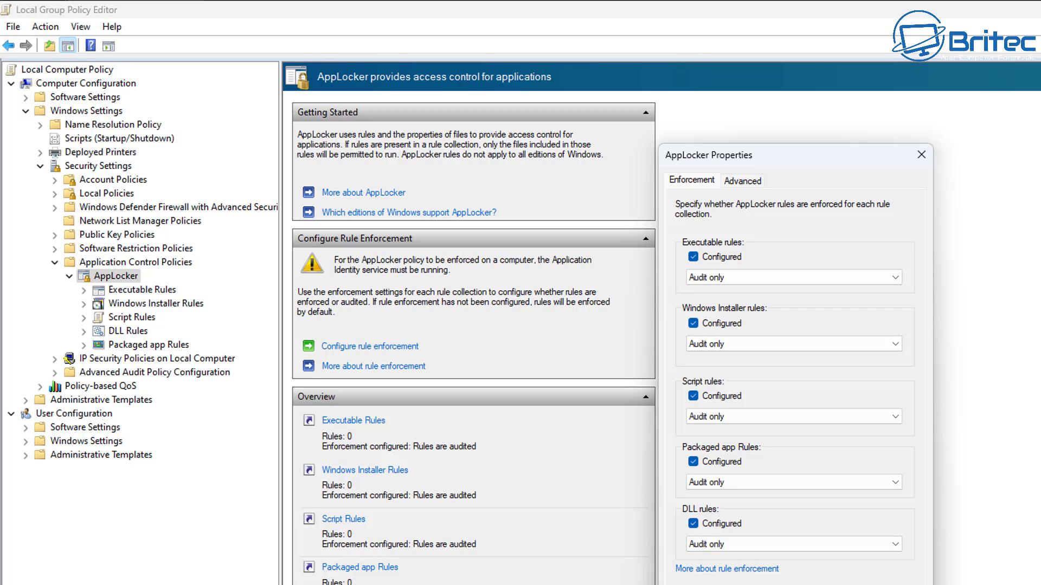
key(Return)
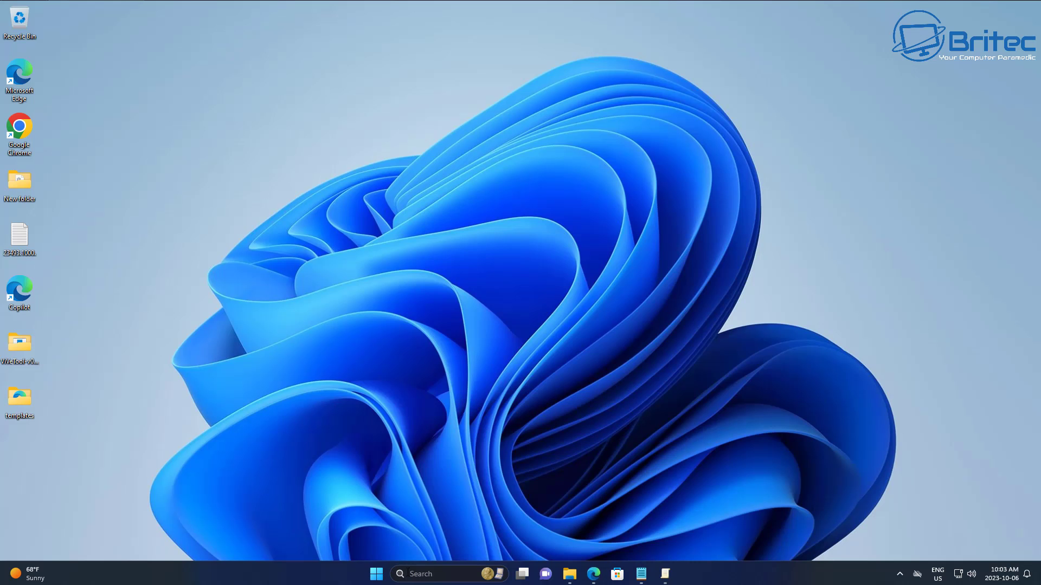
Search Windows for event and open the Event Viewer app.
key(super+s)
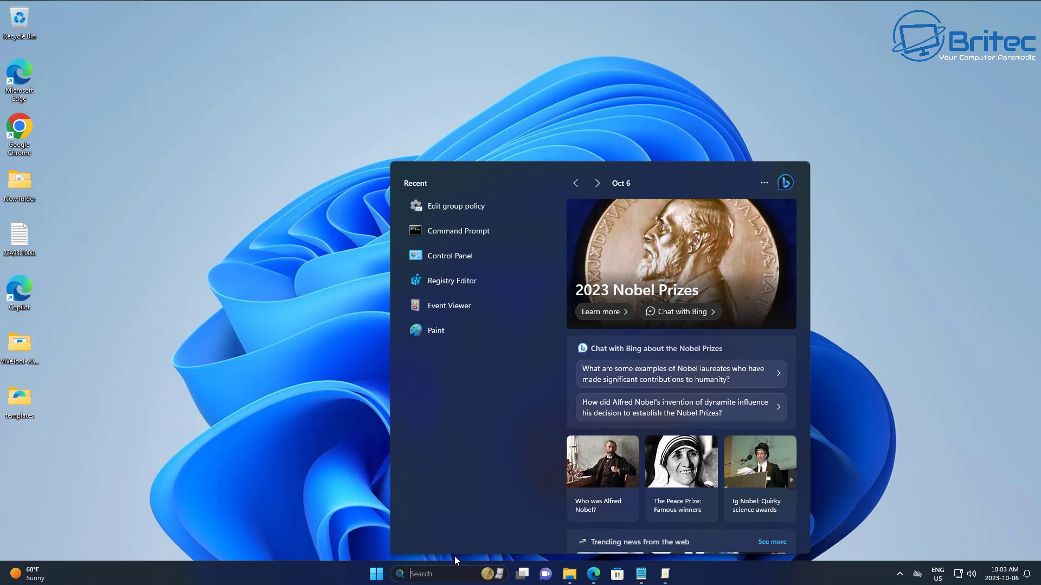
text(event)
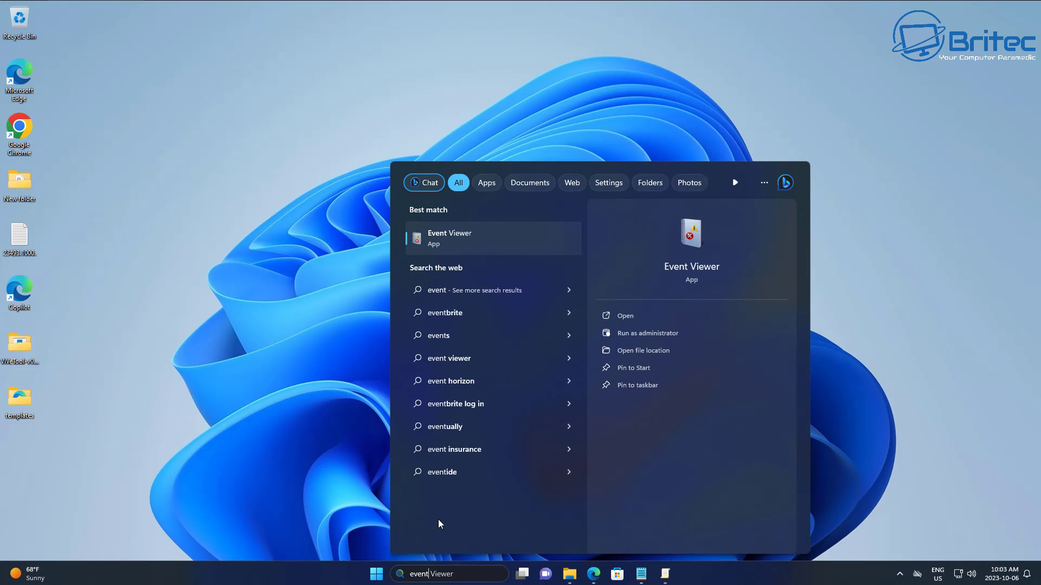
click(455, 228)
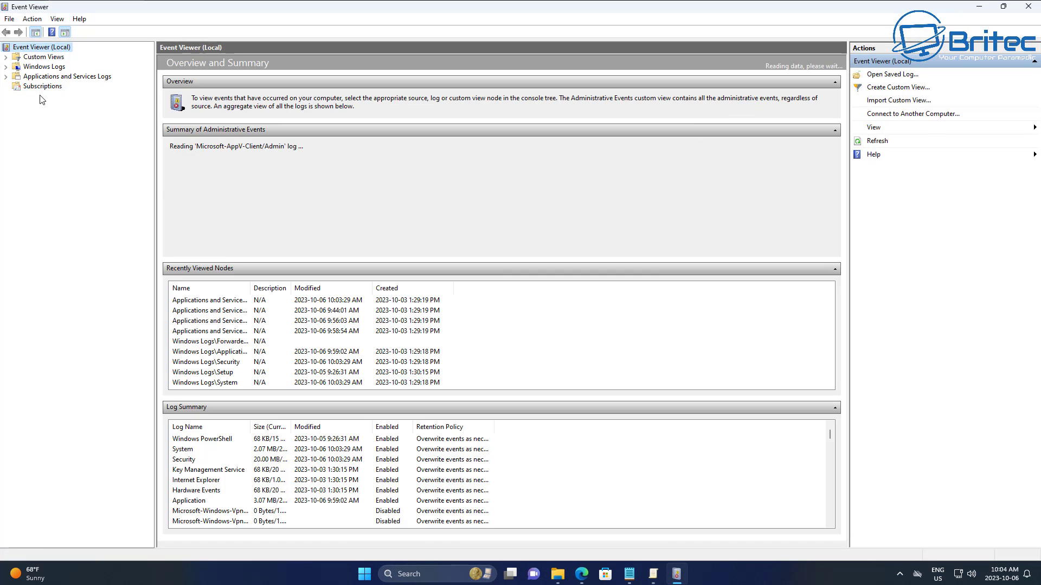
Expand Applications and Services Logs, Microsoft and Windows in the log tree, down to the AppLocker logs.
click(42, 77)
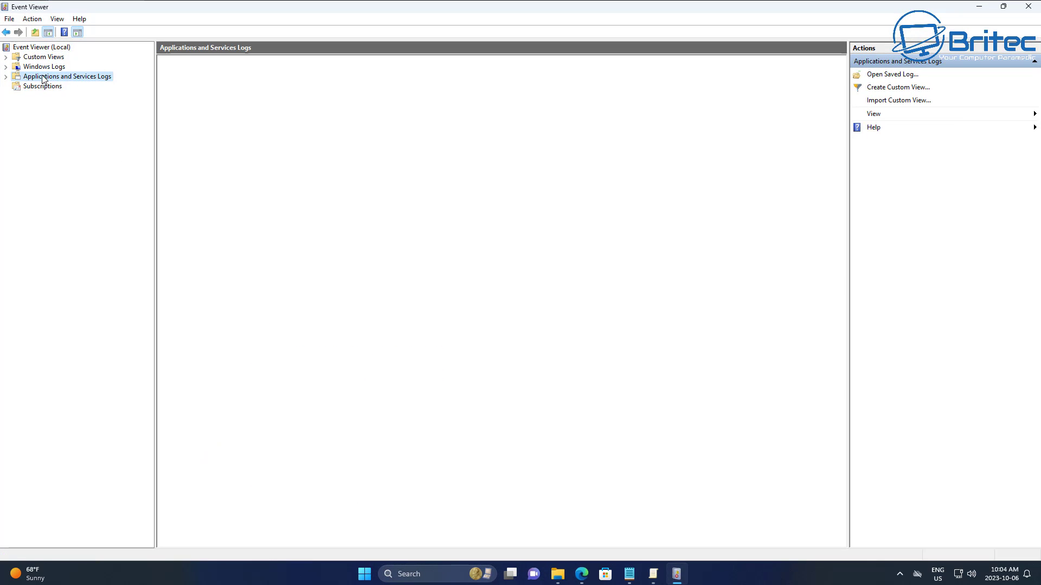
click(6, 76)
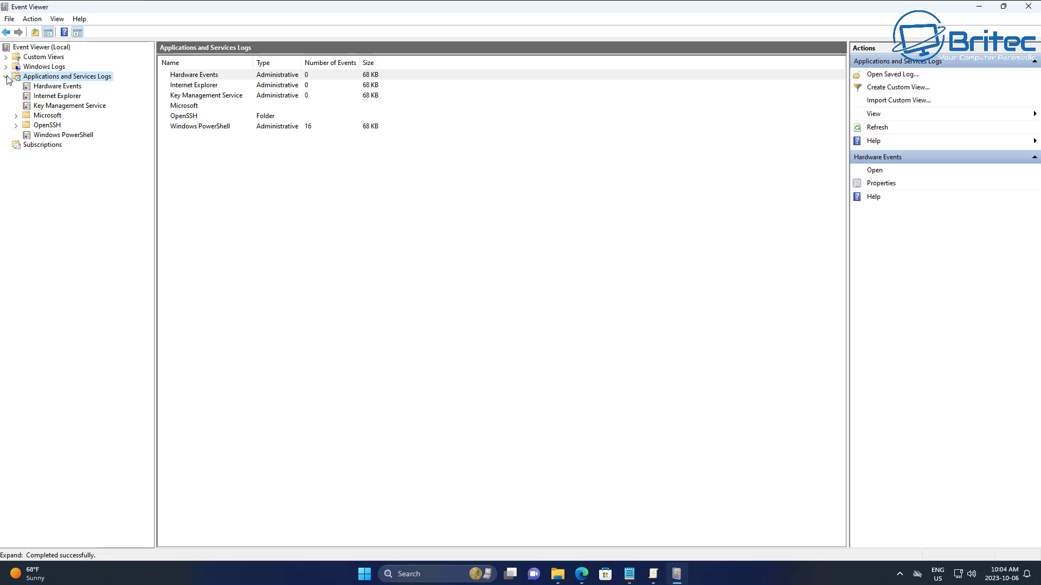
click(45, 116)
click(15, 116)
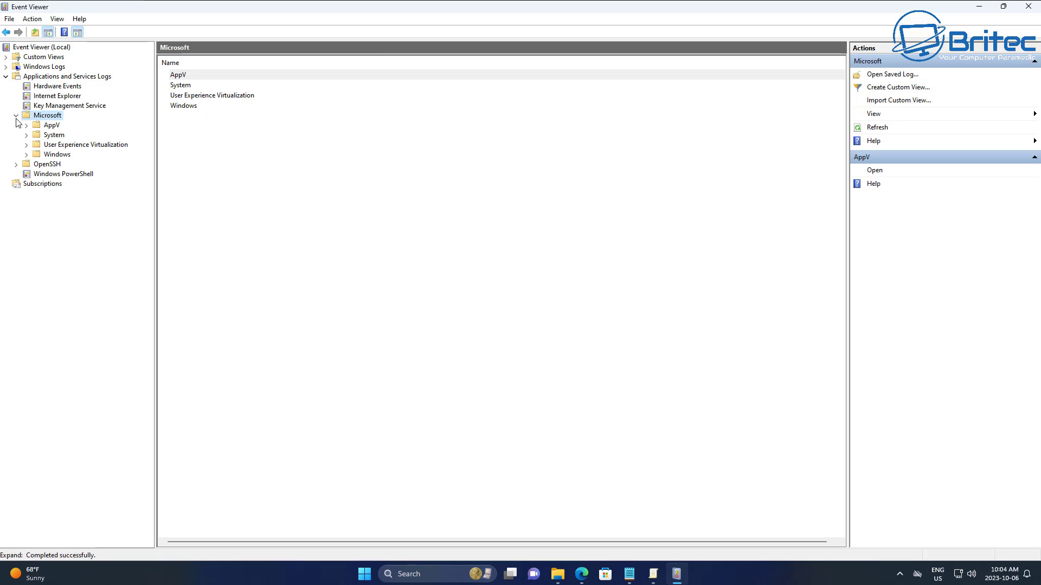
double_click(52, 157)
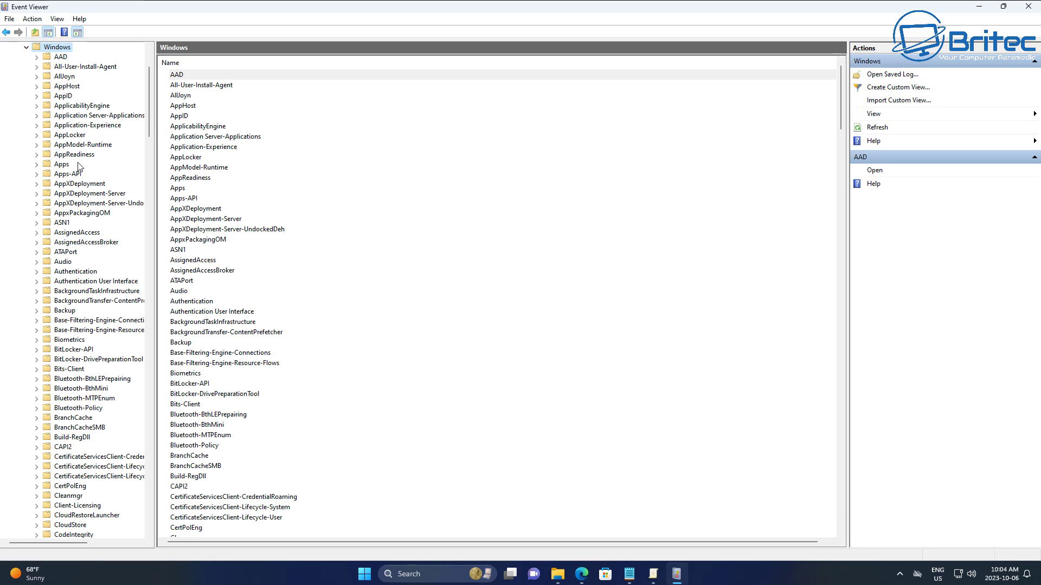
double_click(76, 136)
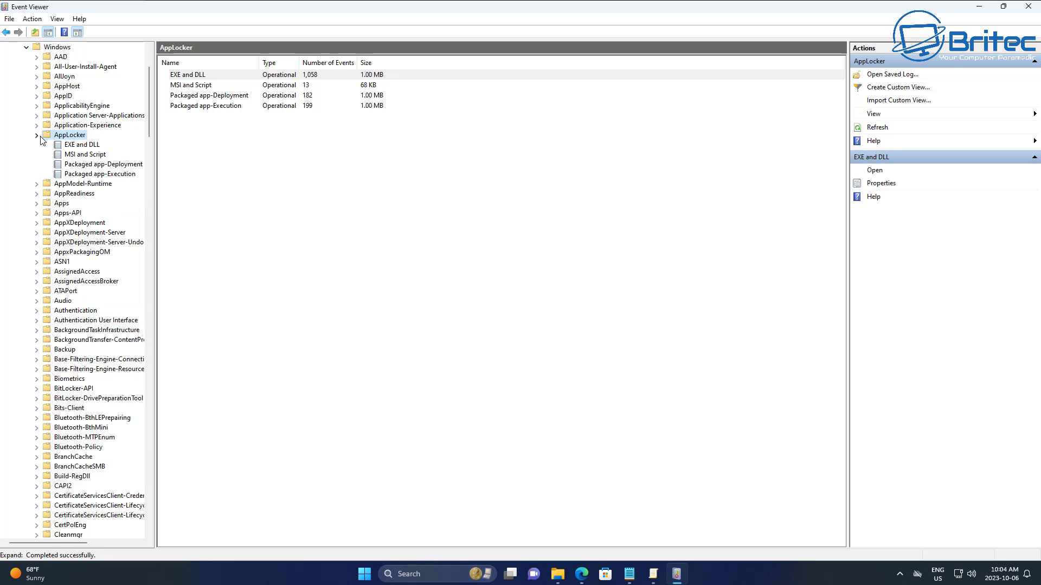
Open AppLocker's EXE and DLL log, look through its events, and sort them by level.
click(84, 145)
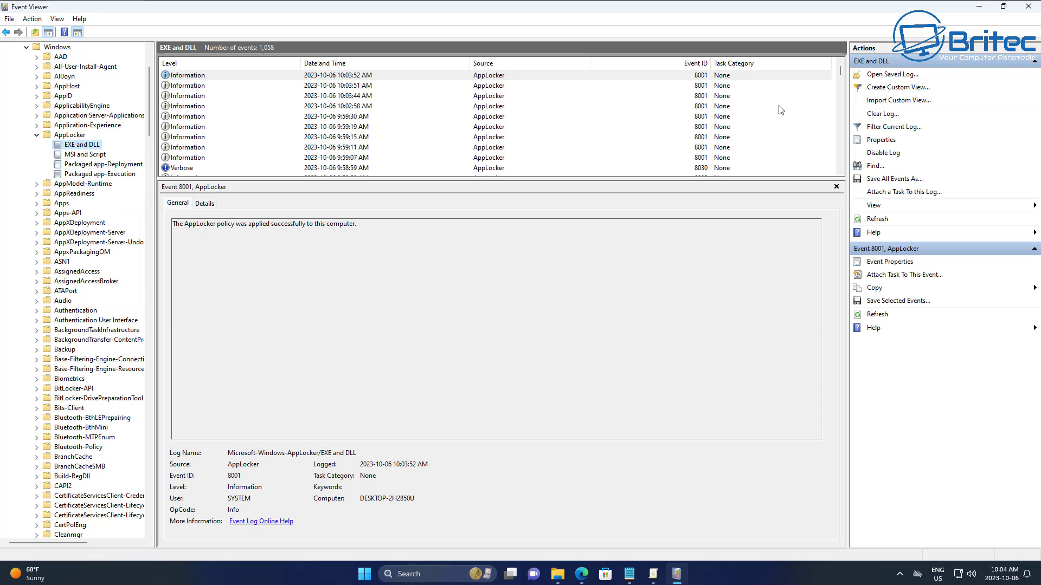
scroll(771, 109, down, 3)
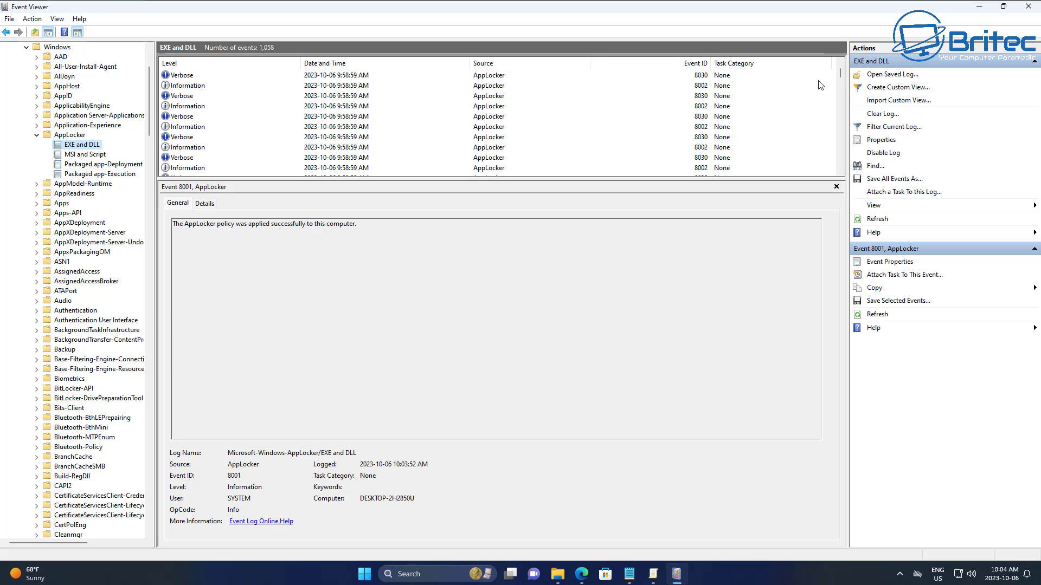
drag(840, 75, 840, 155)
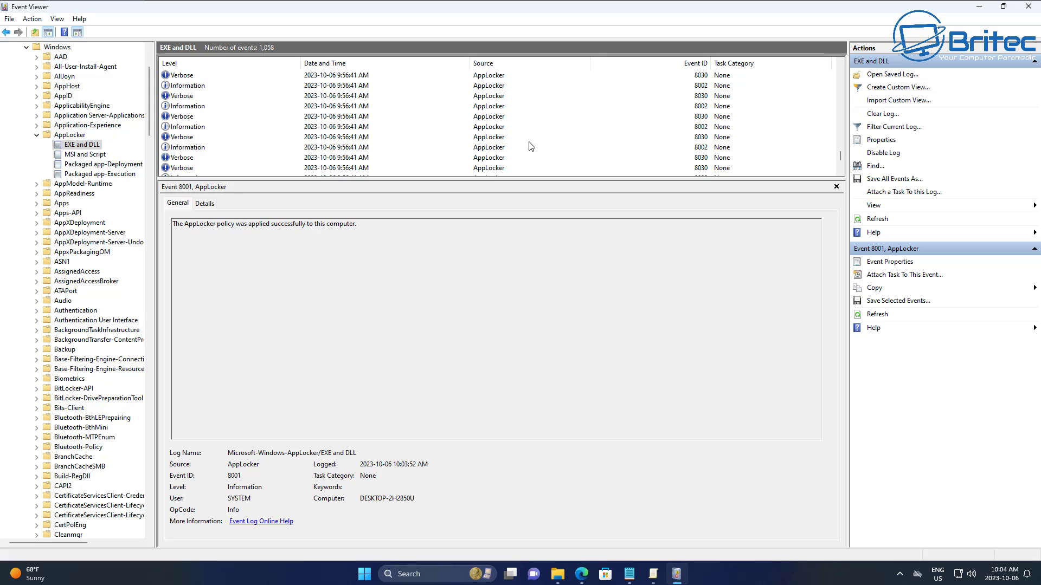
scroll(774, 135, up, 1)
drag(837, 155, 844, 133)
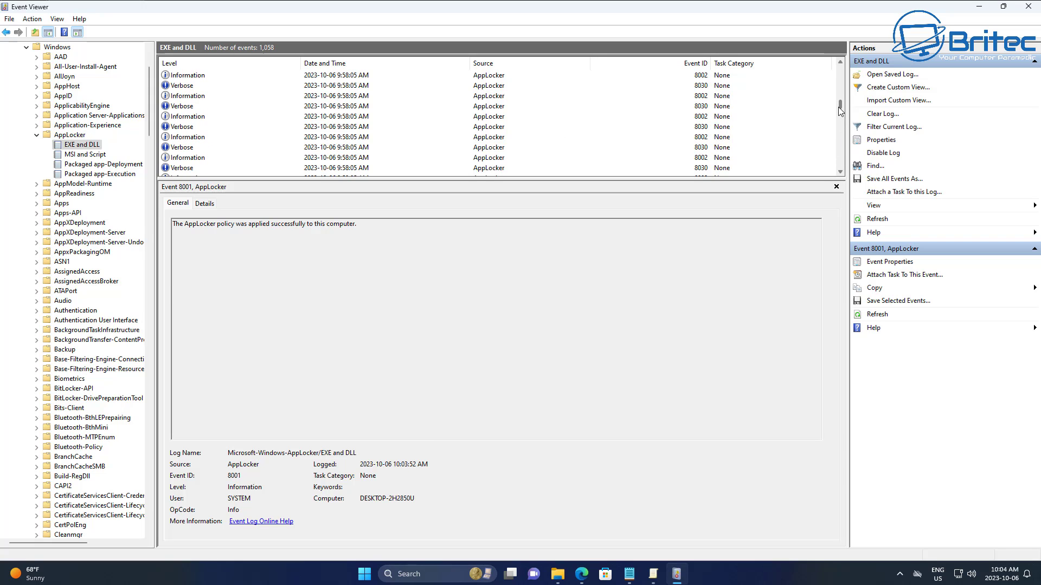
click(183, 63)
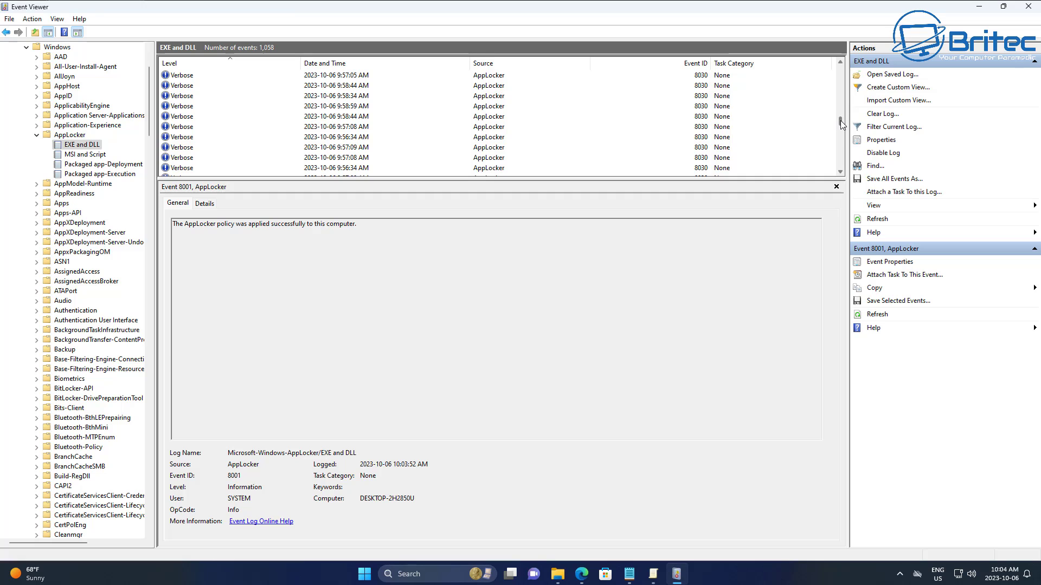
drag(840, 122, 840, 163)
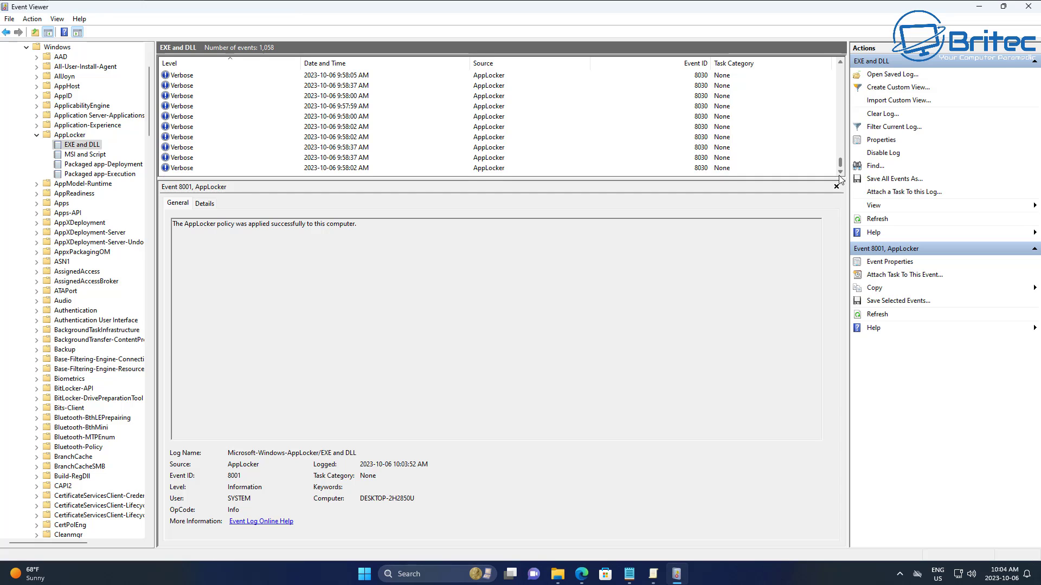
Look through the events in AppLocker's MSI and Script log, then return to the AppLocker log overview.
click(92, 156)
scroll(223, 142, down, 1)
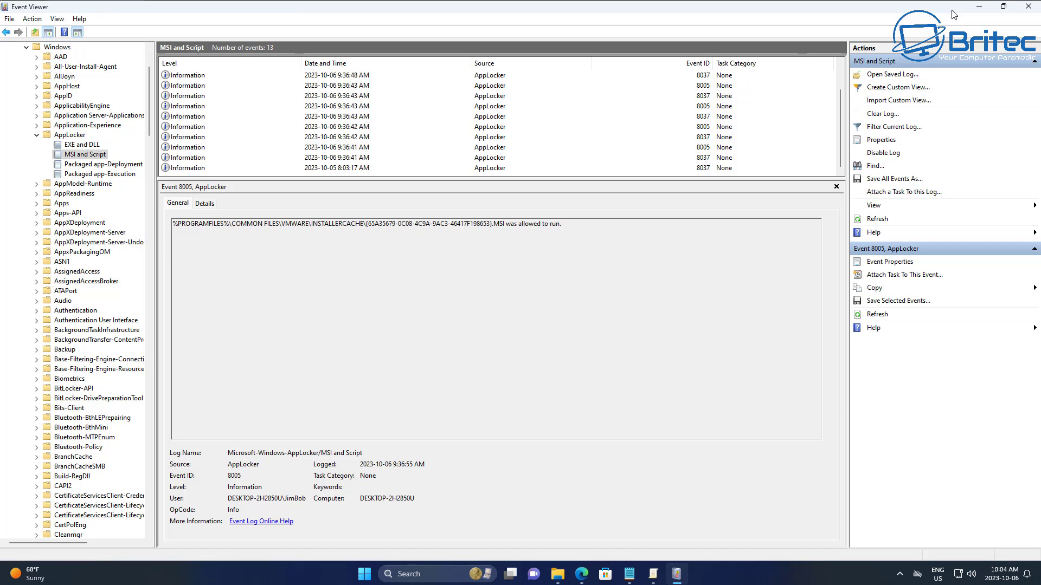
scroll(81, 187, up, 2)
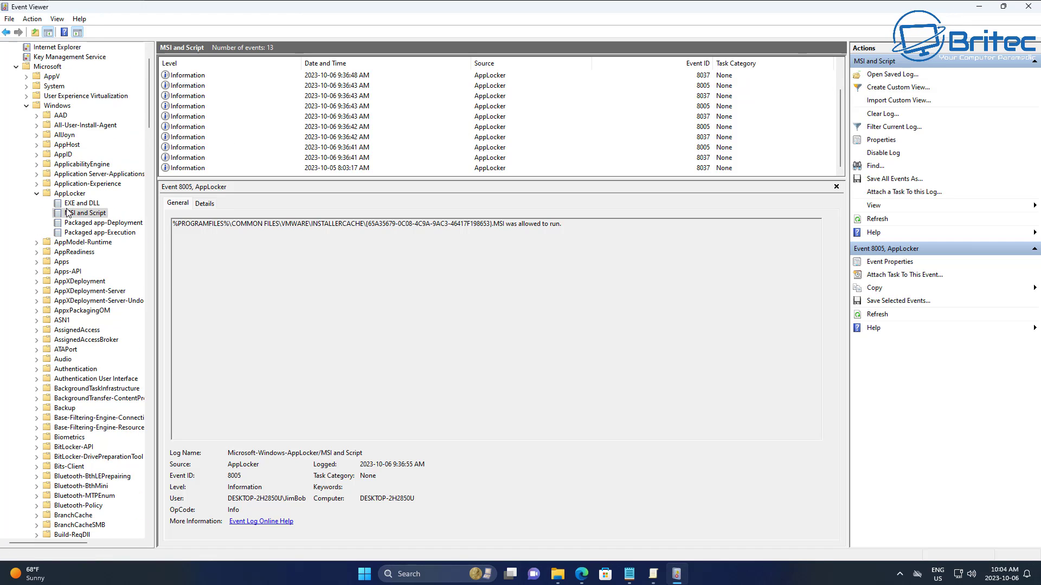
click(69, 193)
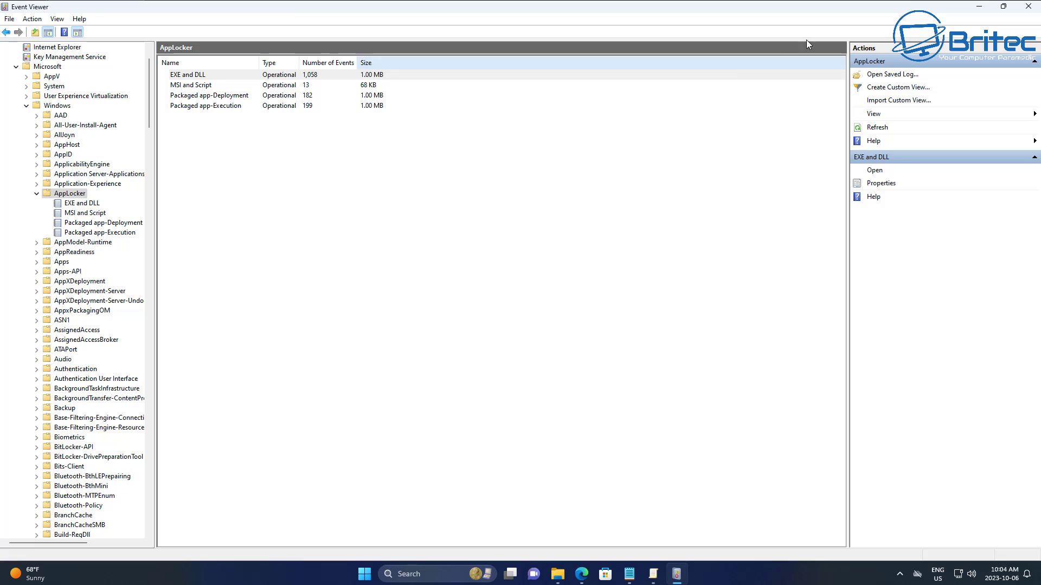
Switch to the Local Group Policy Editor and set AppLocker's Executable and Windows Installer rules to Enforce rules.
click(979, 7)
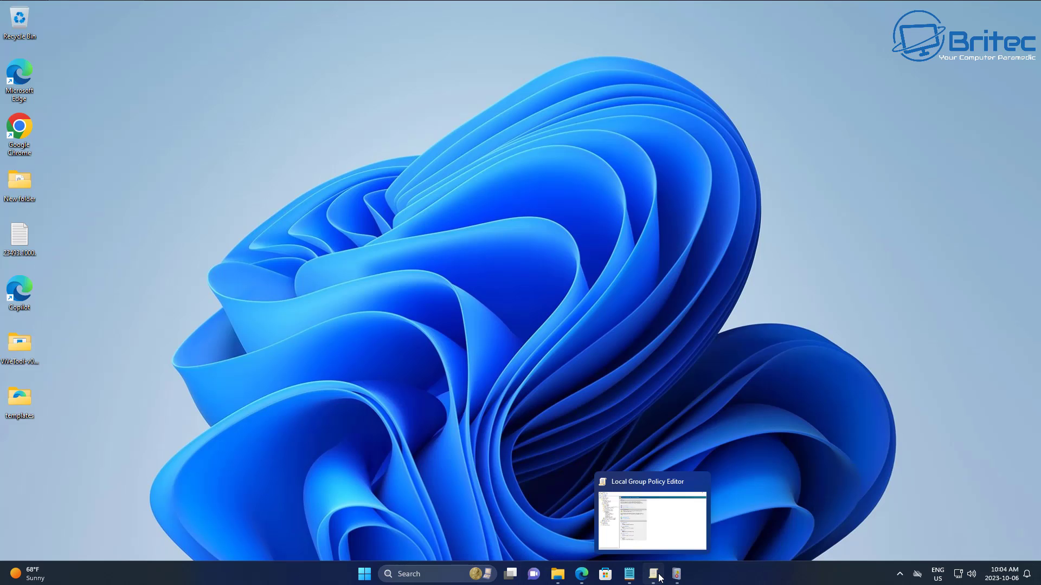
click(653, 574)
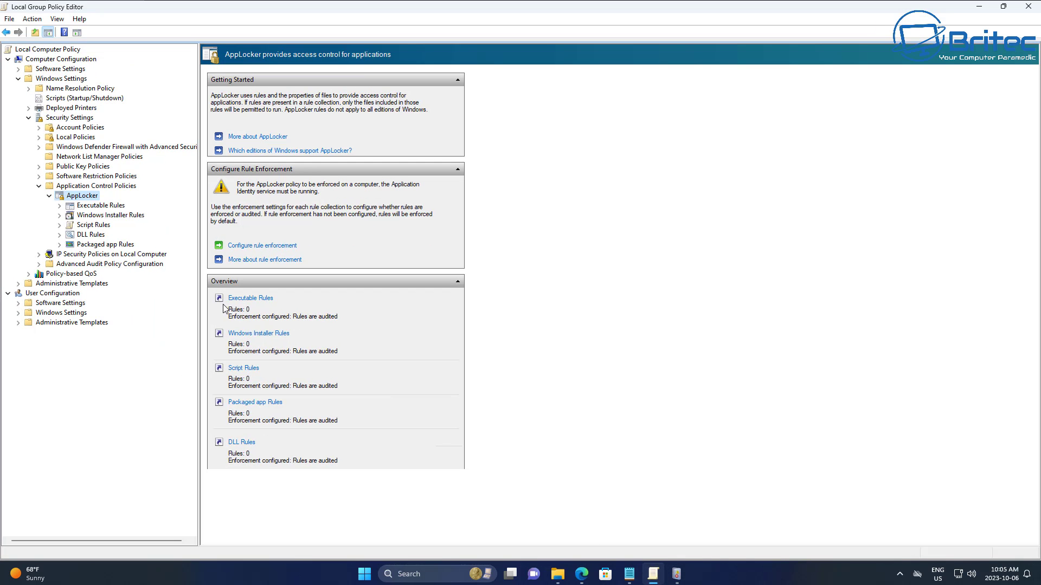
right_click(85, 196)
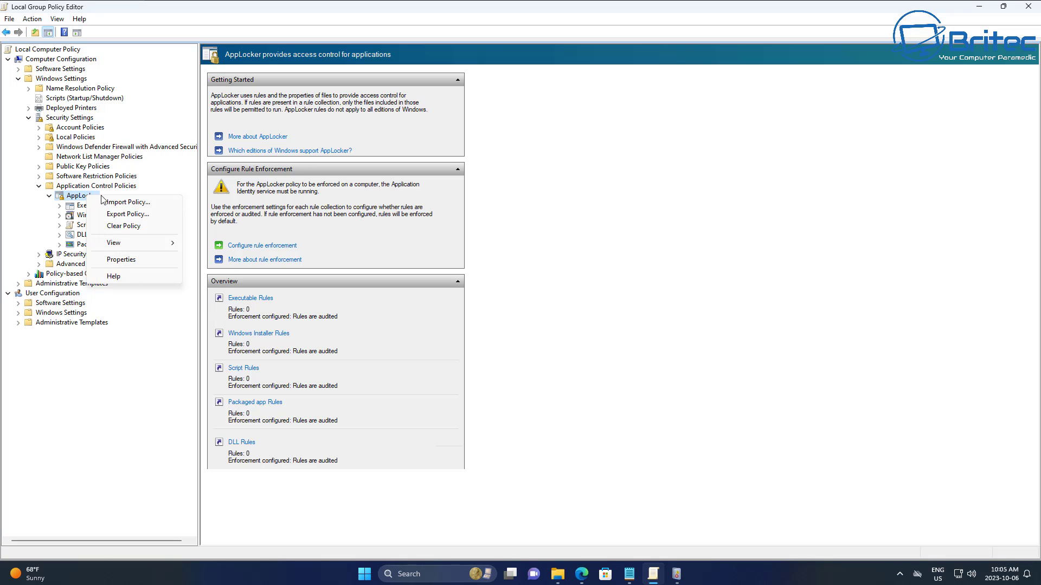
click(131, 260)
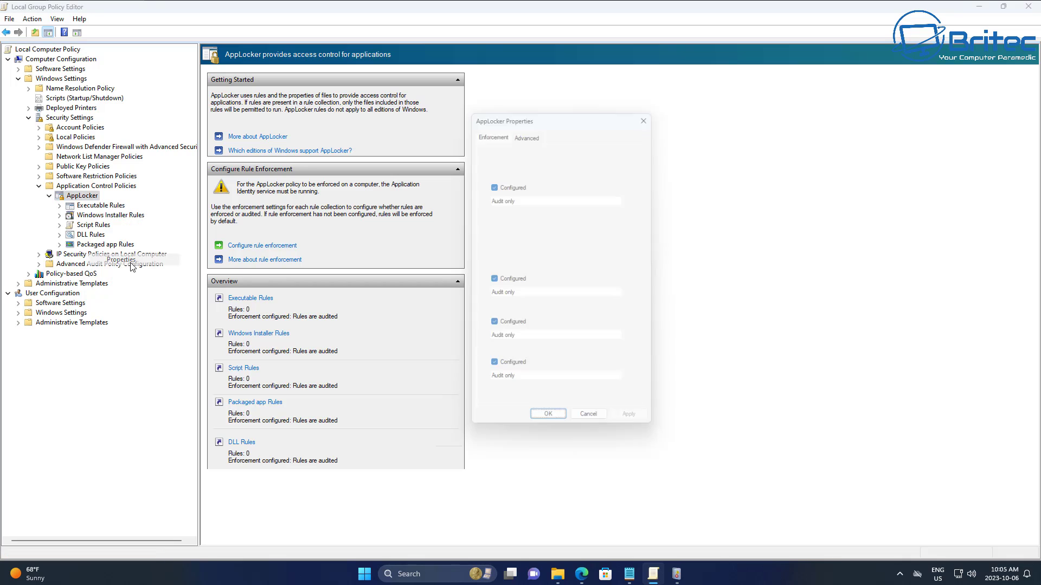
click(510, 197)
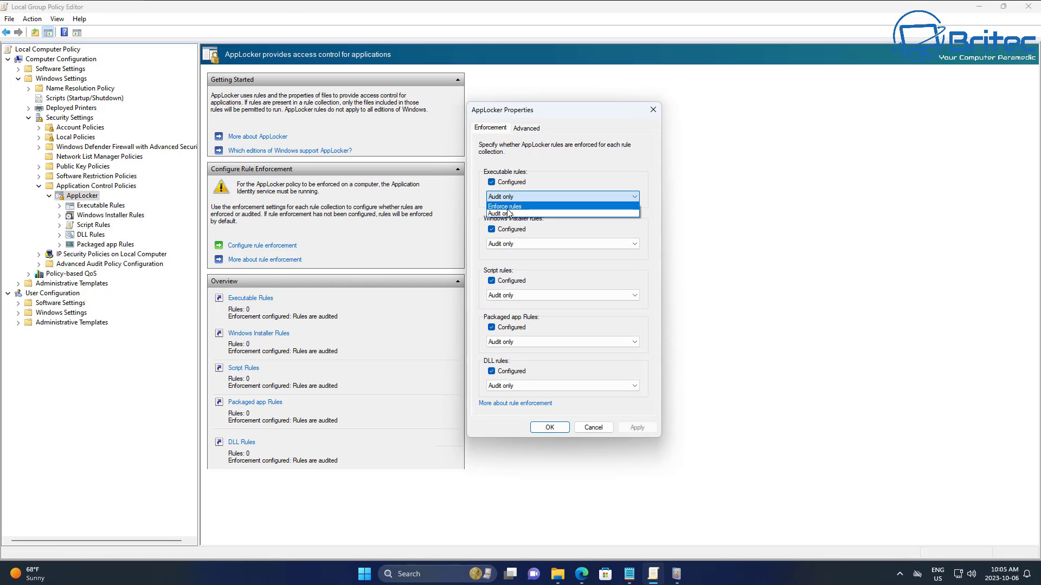
click(506, 207)
click(504, 244)
click(504, 253)
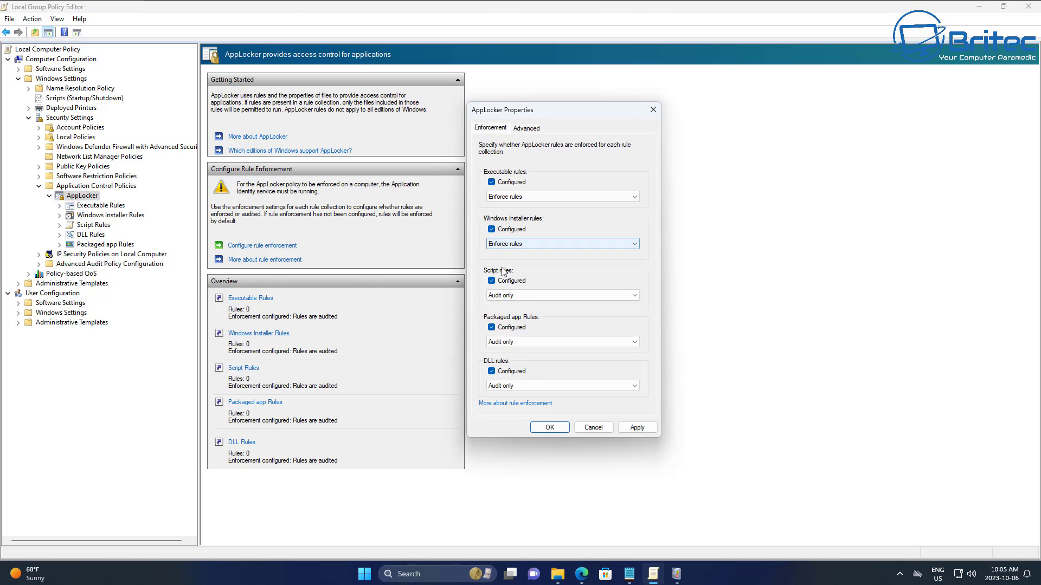
Set the Script, Packaged app and DLL rules to Enforce rules and confirm the AppLocker properties.
click(509, 295)
click(507, 305)
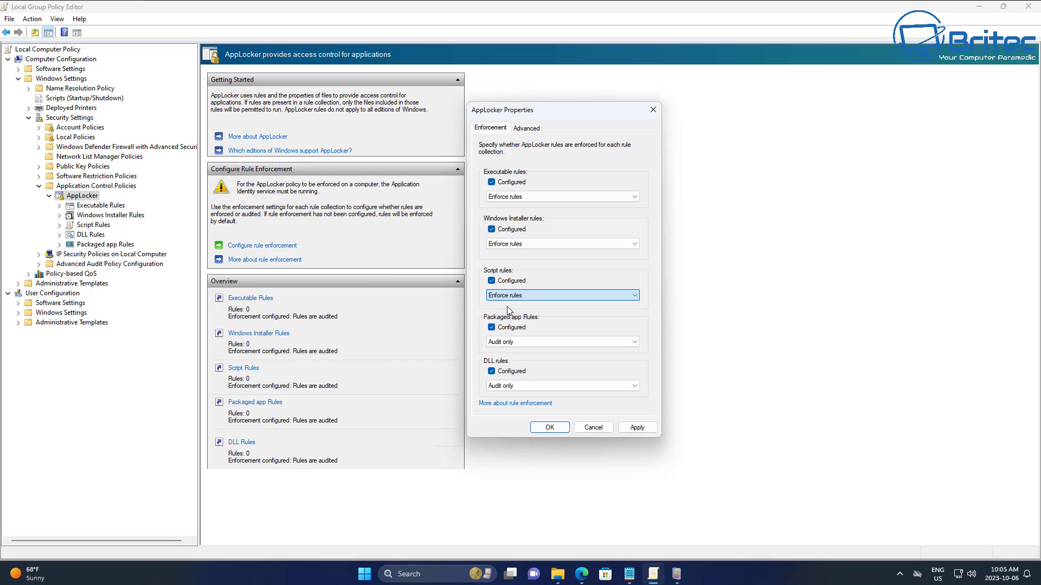
click(508, 344)
click(507, 351)
click(504, 386)
click(504, 395)
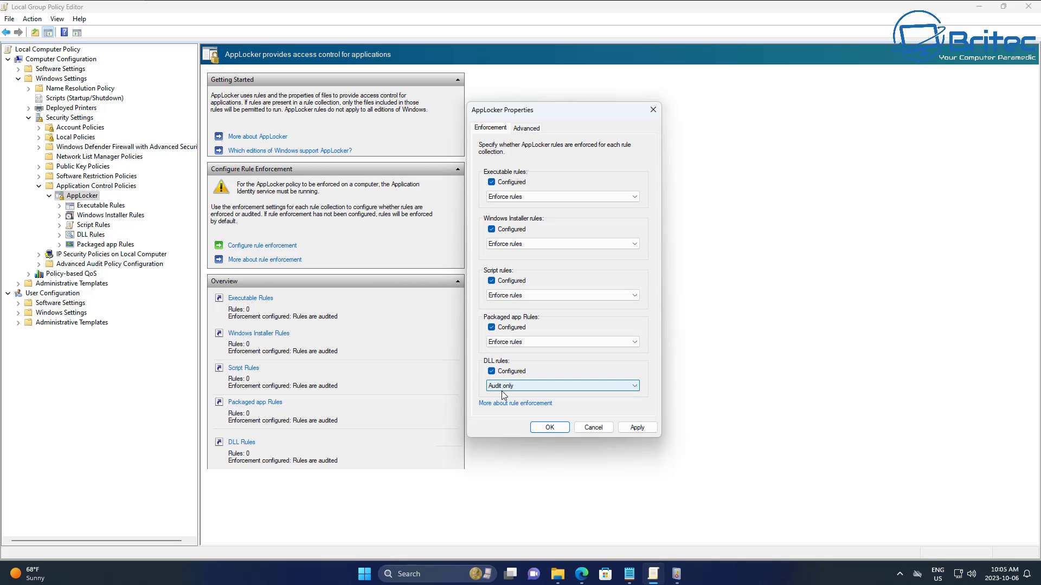
click(507, 386)
click(504, 396)
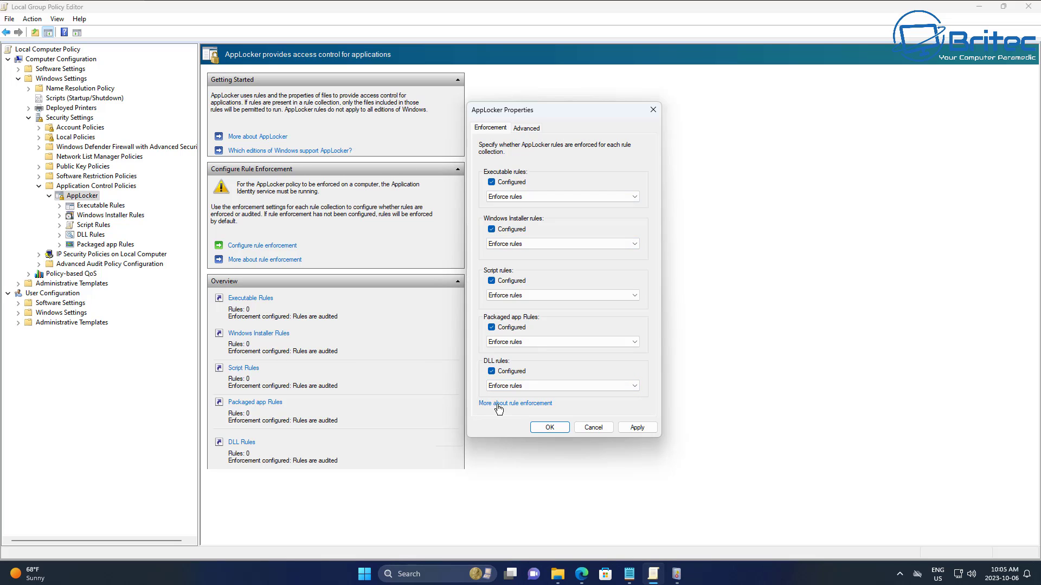
click(558, 428)
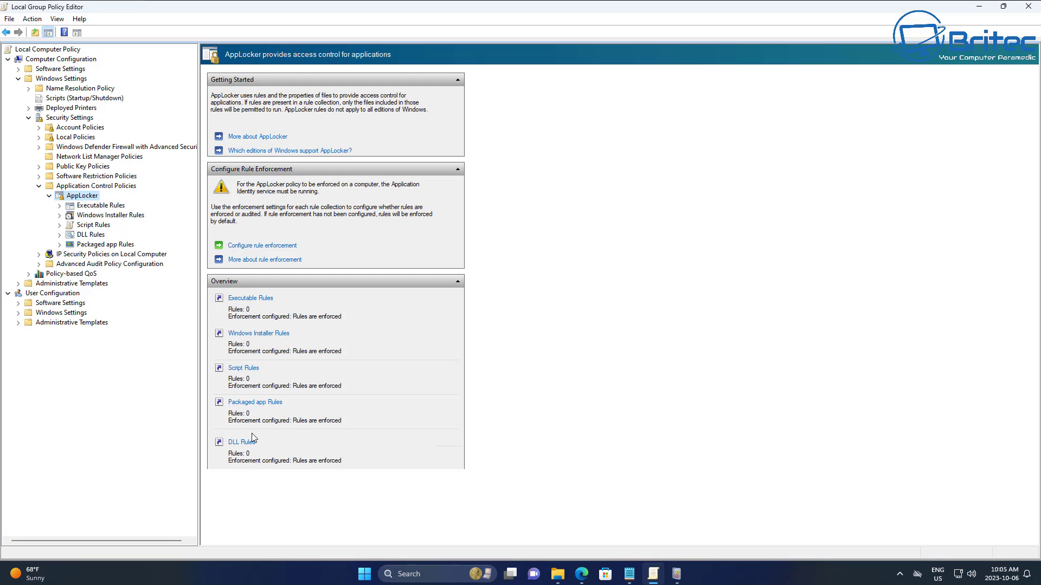
Create the default rules for AppLocker's Executable Rules collection.
click(97, 210)
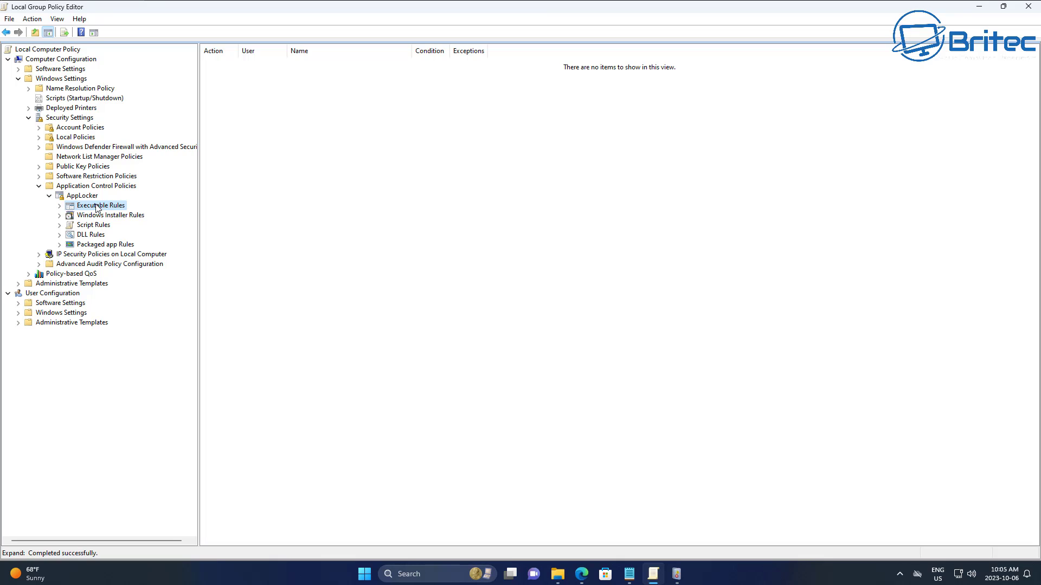
right_click(97, 207)
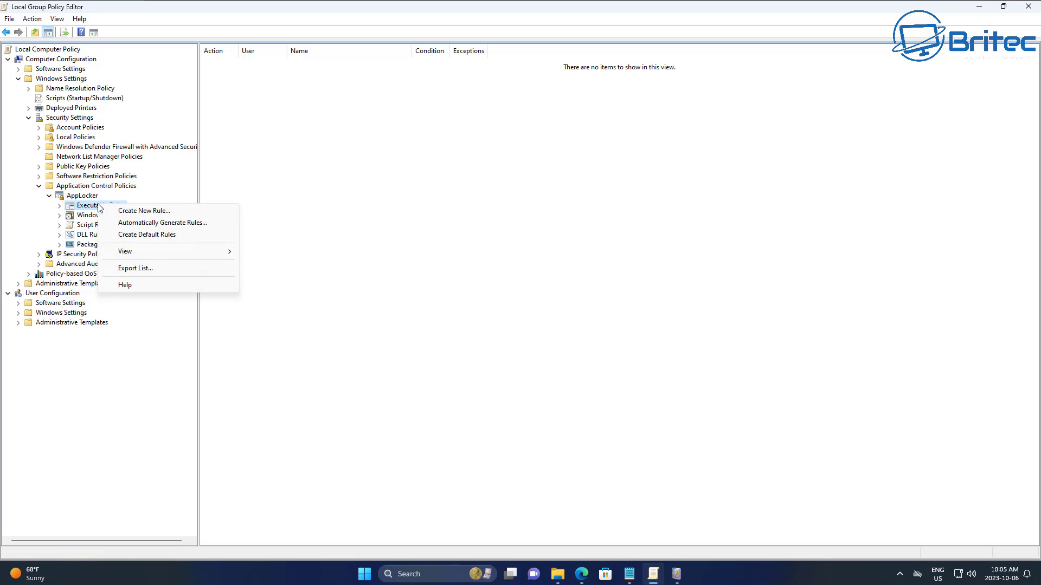
click(157, 237)
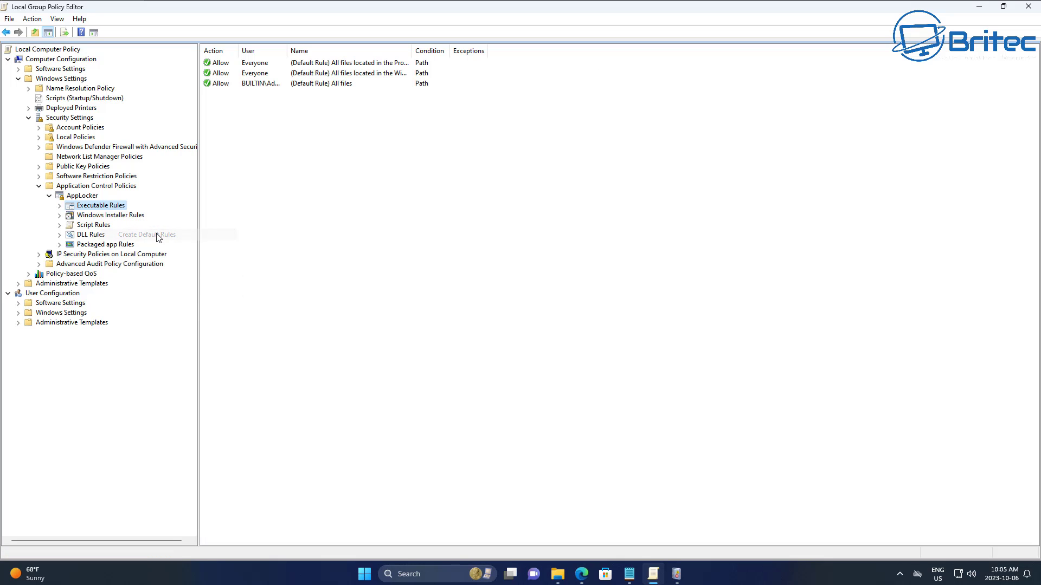
click(100, 218)
right_click(99, 218)
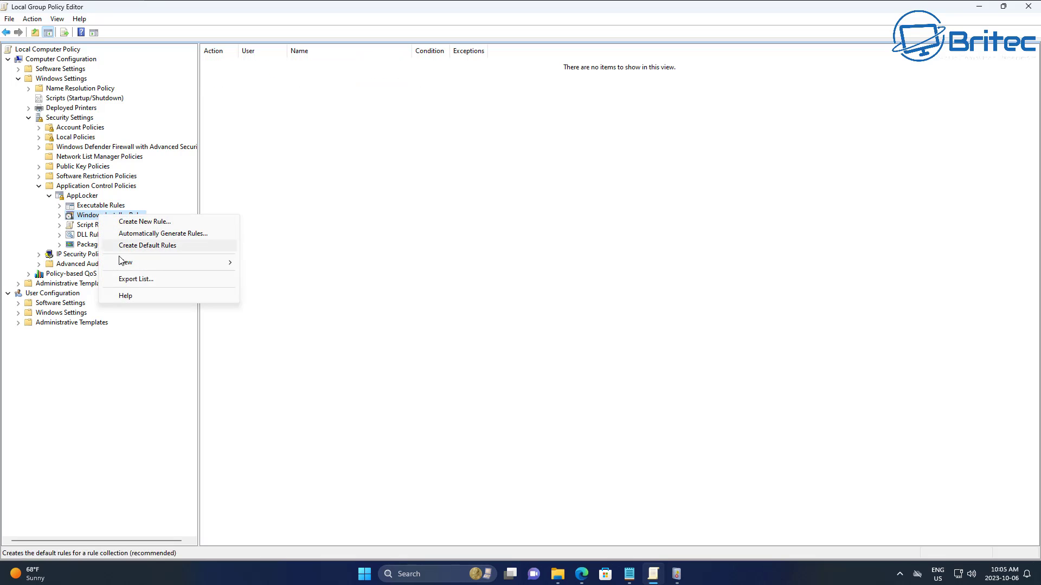
click(142, 232)
click(655, 397)
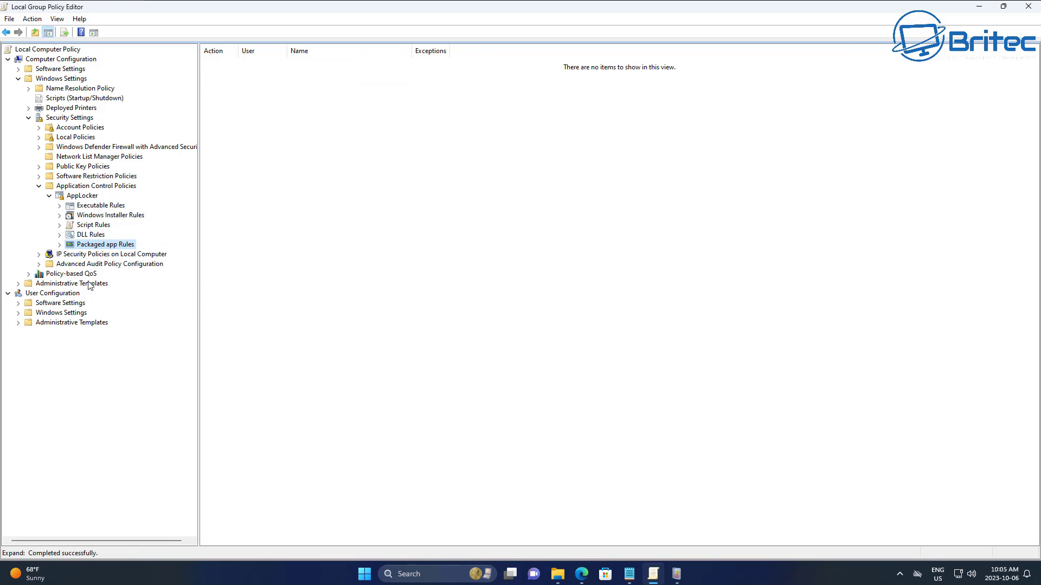
Create the default rules for the Windows Installer Rules and Script Rules collections.
click(107, 217)
right_click(107, 217)
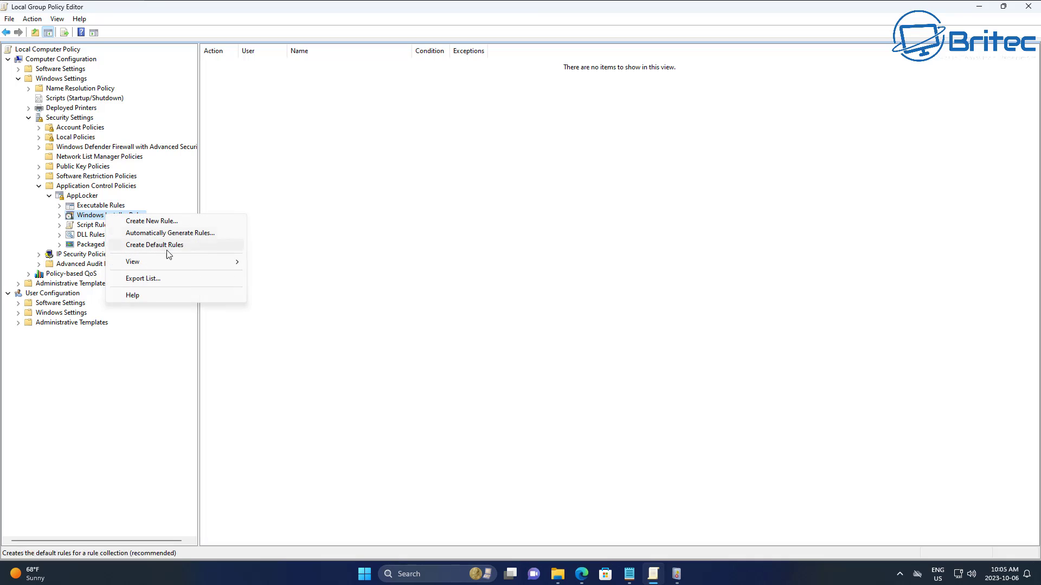
click(172, 246)
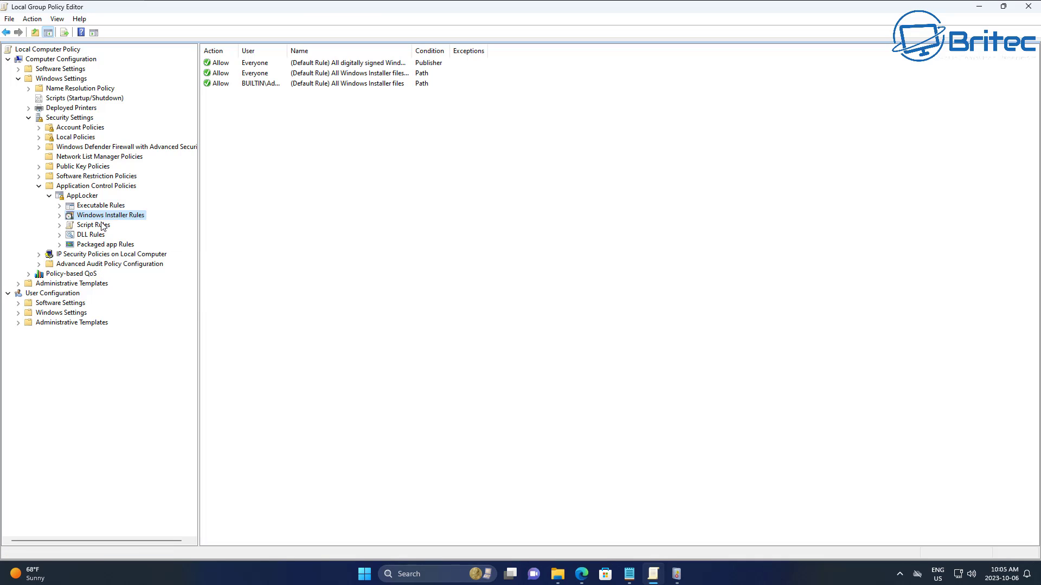
click(86, 225)
right_click(100, 224)
click(141, 253)
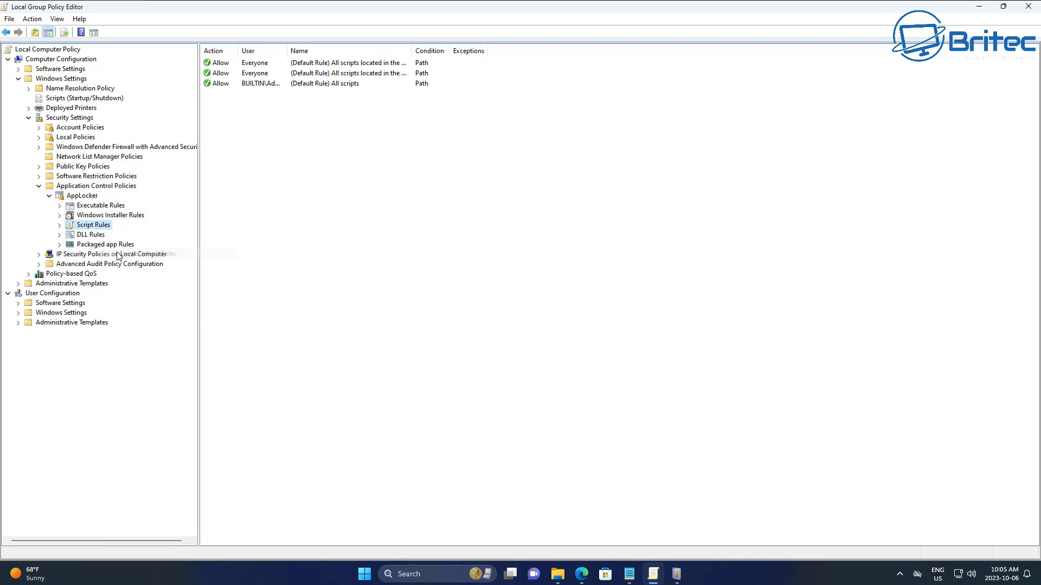
Create the default rules for the DLL Rules and Packaged app Rules collections.
click(97, 236)
right_click(97, 239)
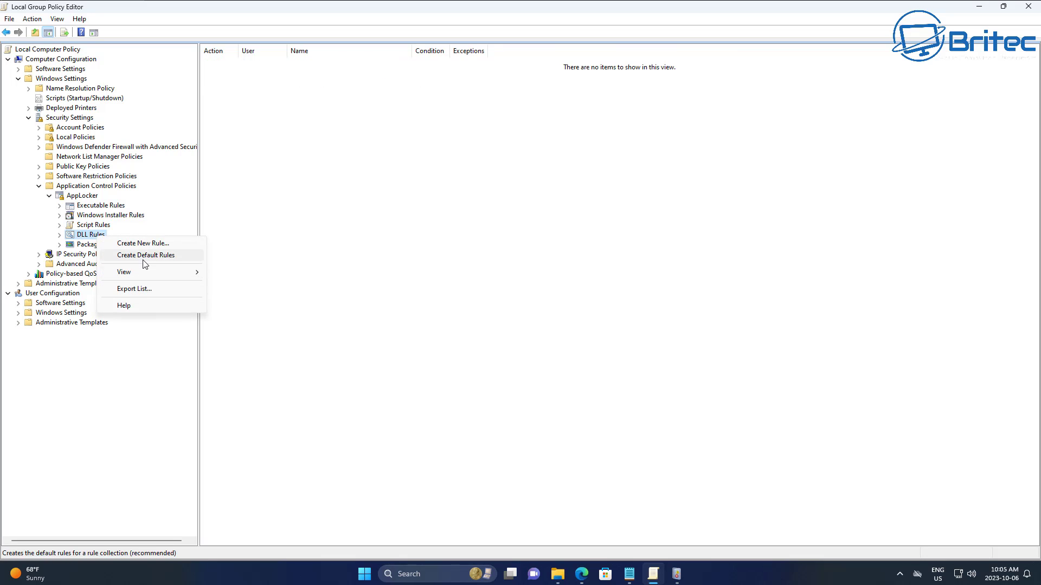
click(145, 255)
click(90, 244)
right_click(104, 244)
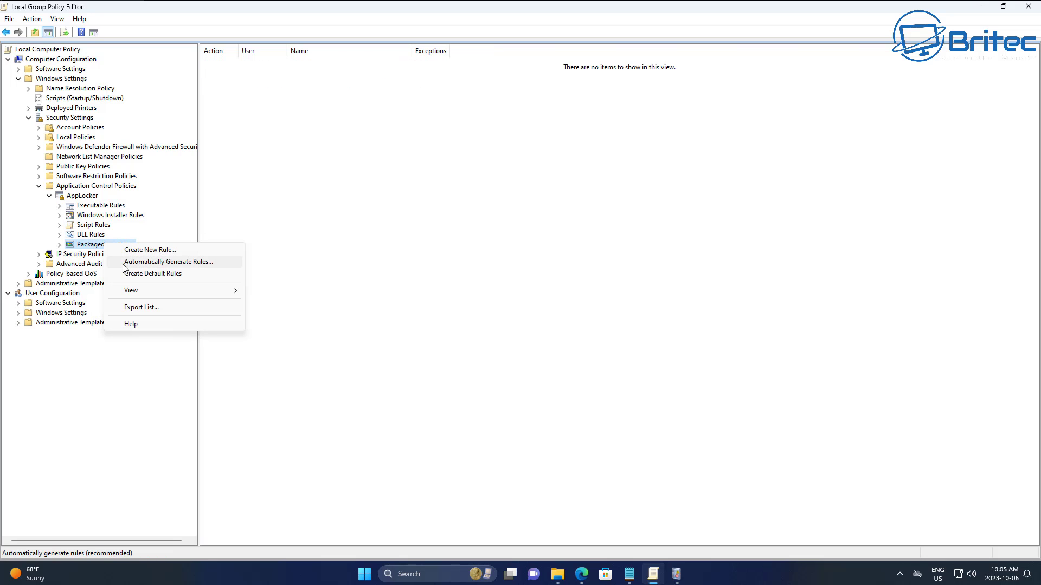
click(132, 275)
Review the default Executable Rules, widening the Name column enough to read the full rule names.
click(98, 208)
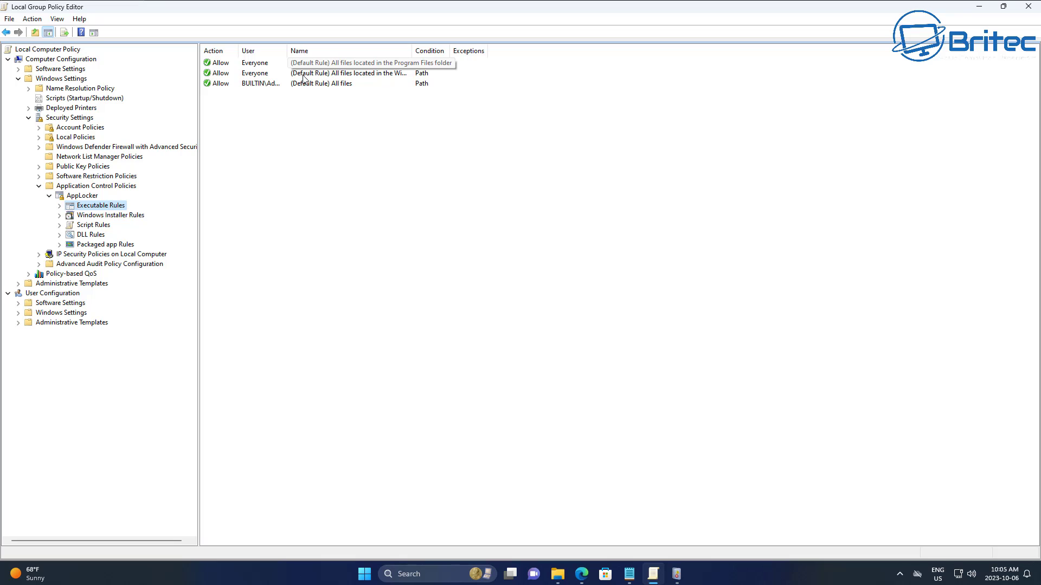
click(346, 77)
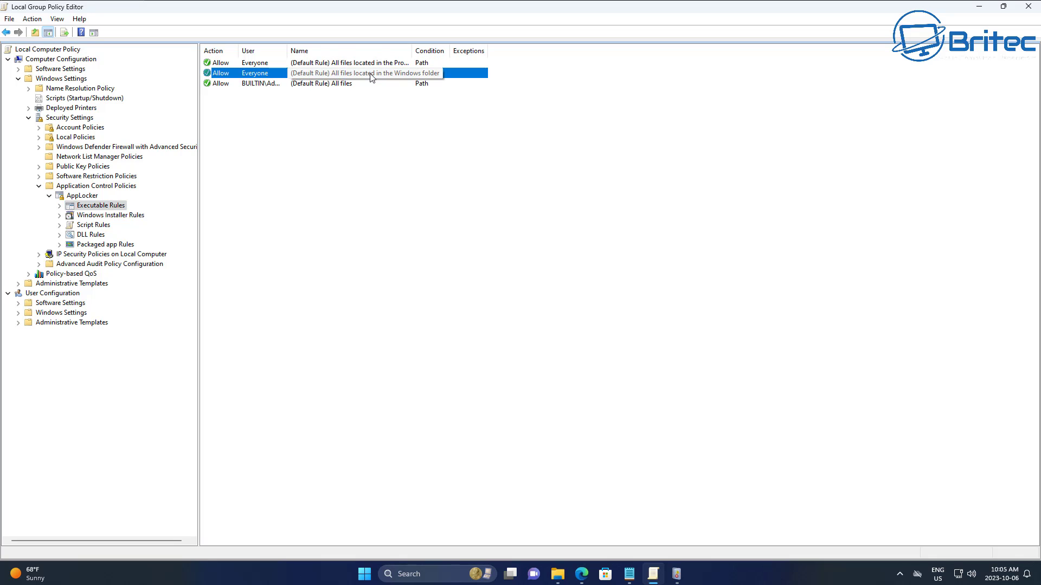
drag(412, 51, 470, 53)
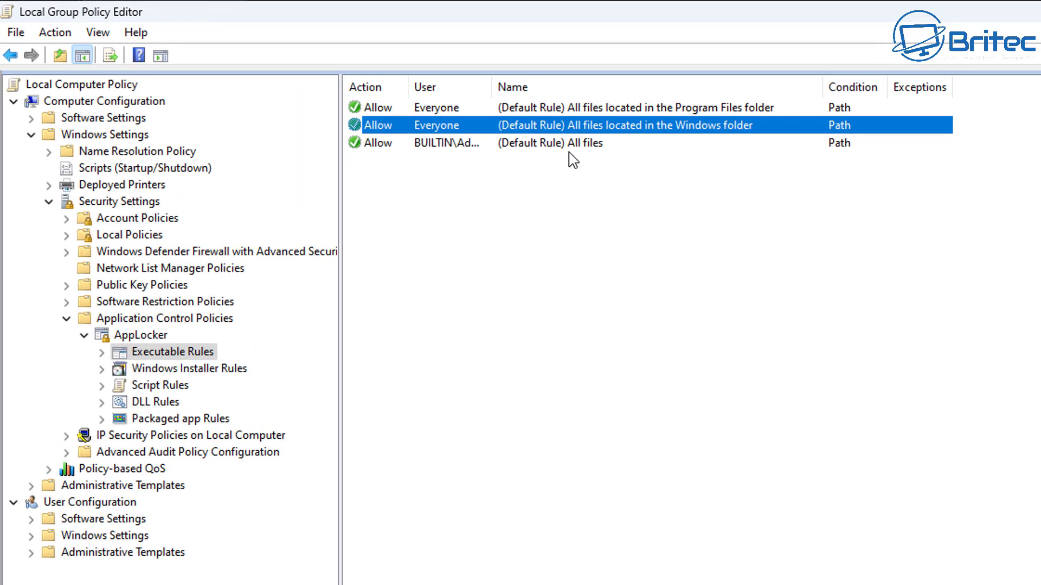
click(573, 144)
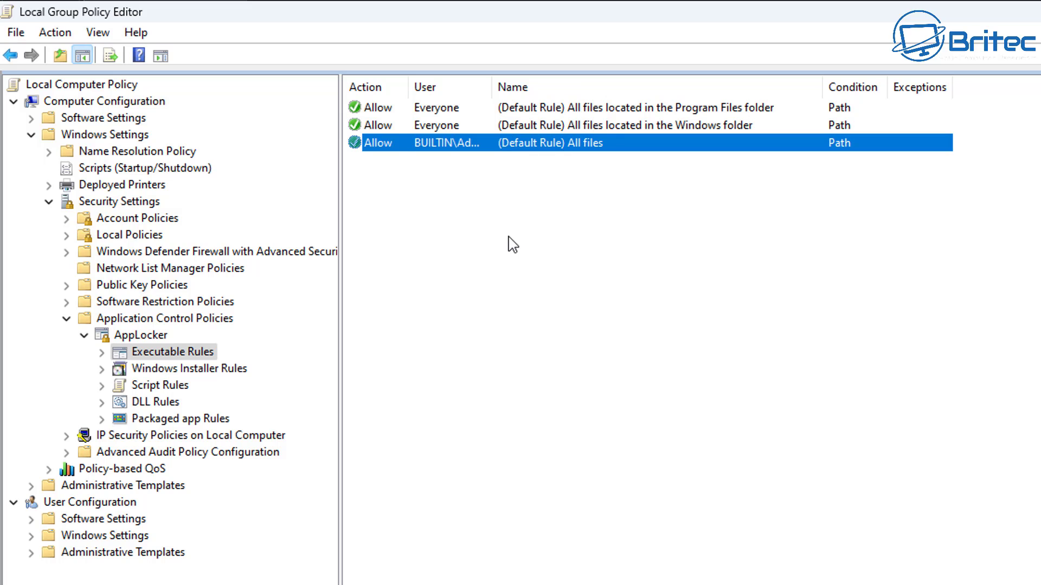
click(496, 225)
Start a new executable rule with the Deny action for Everyone and continue to its conditions.
right_click(432, 175)
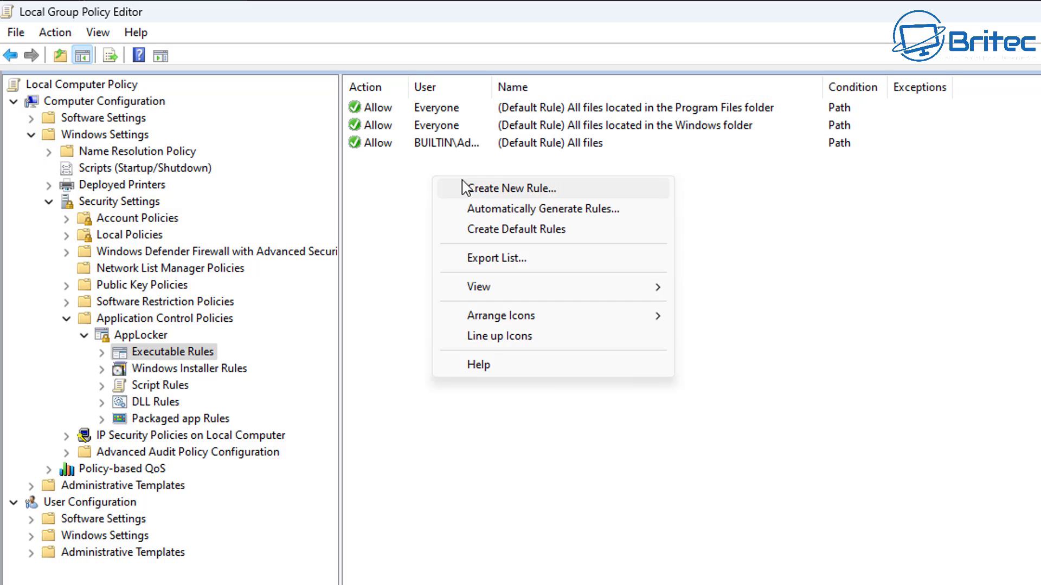
click(417, 156)
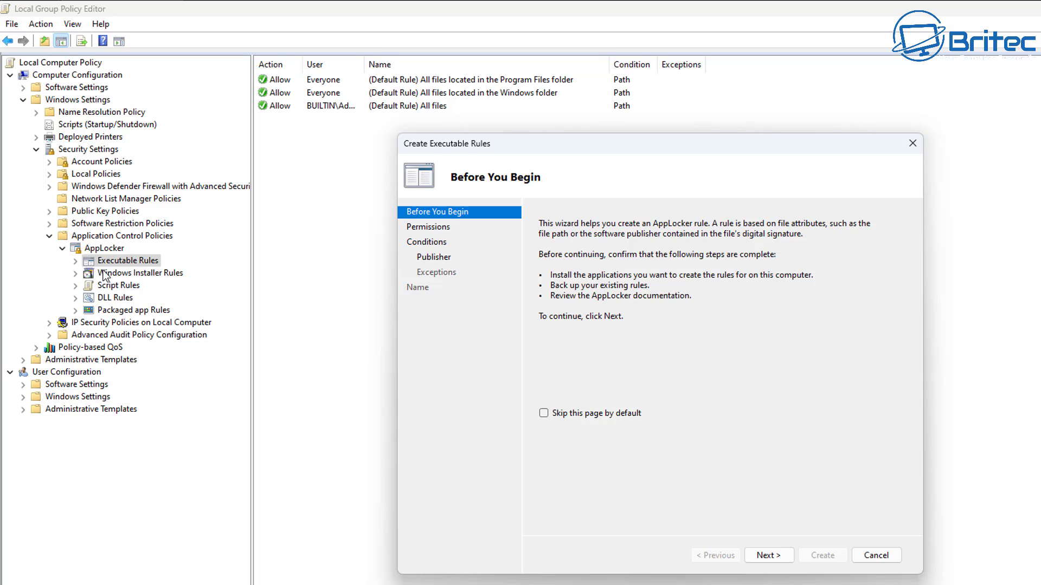
click(780, 562)
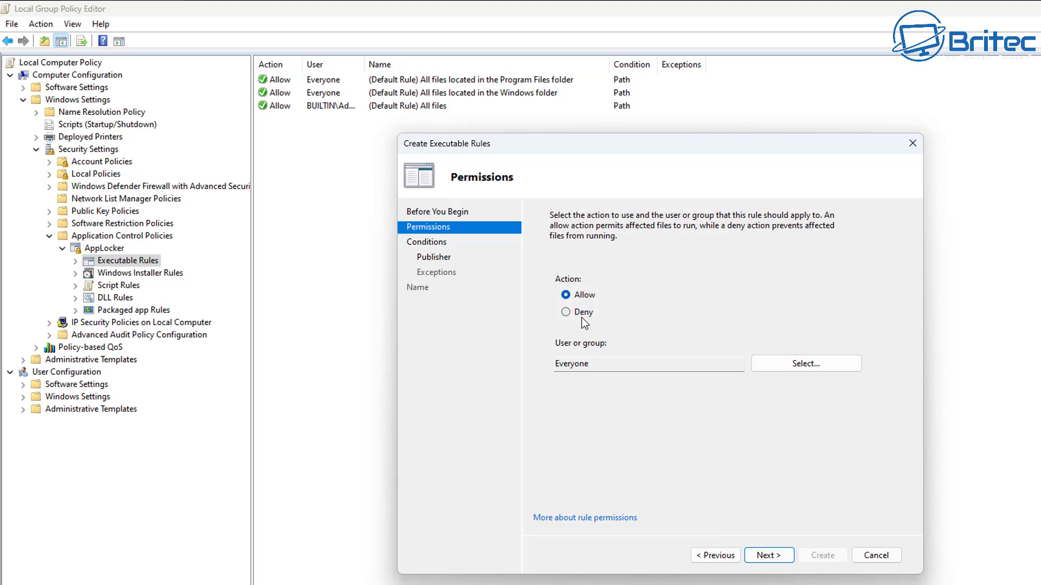
click(565, 312)
click(775, 561)
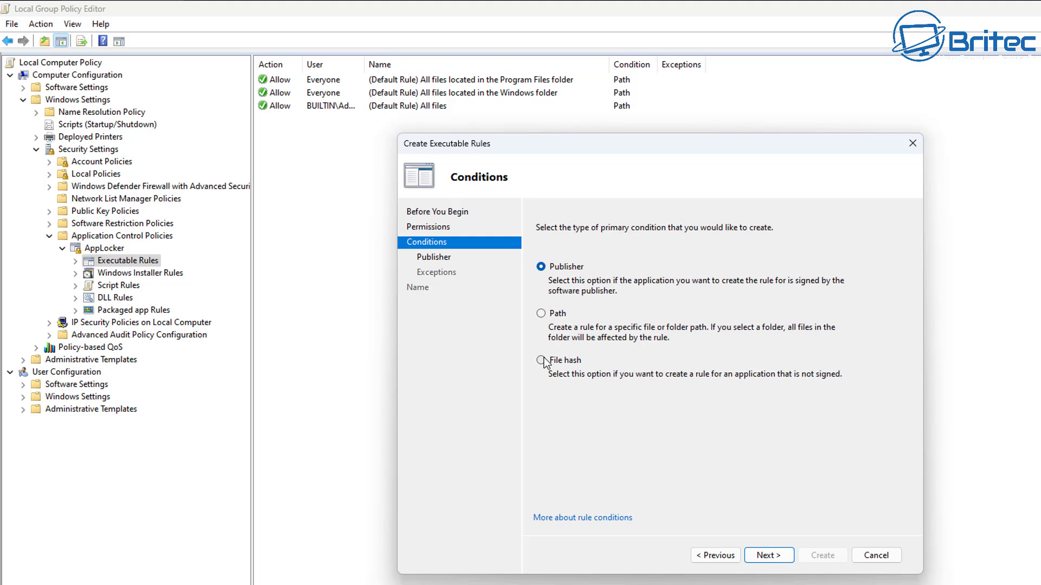
Give the rule a Path condition covering the Google folder inside Program Files on the C: drive.
click(542, 313)
click(775, 558)
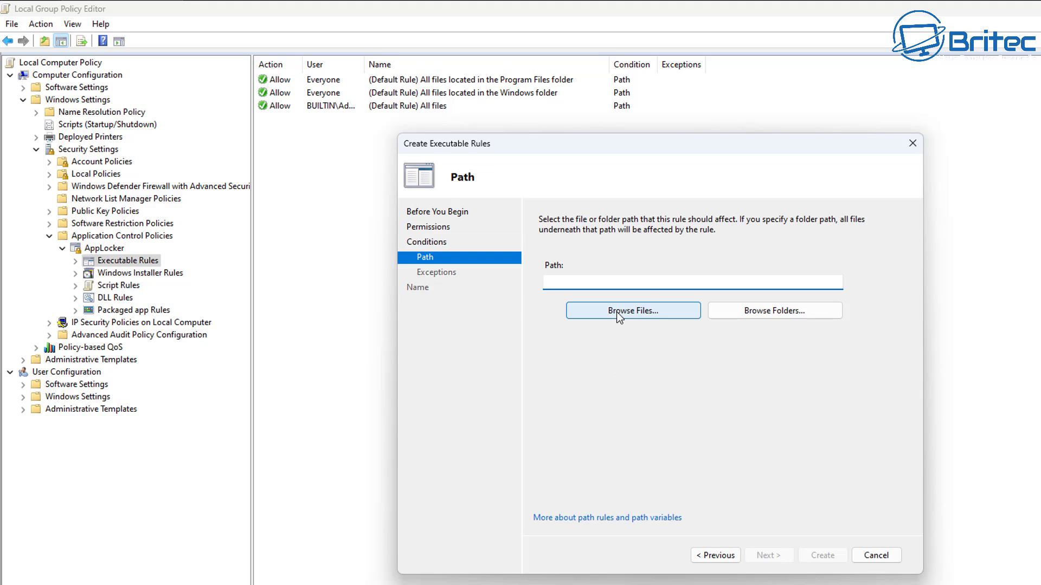
click(775, 315)
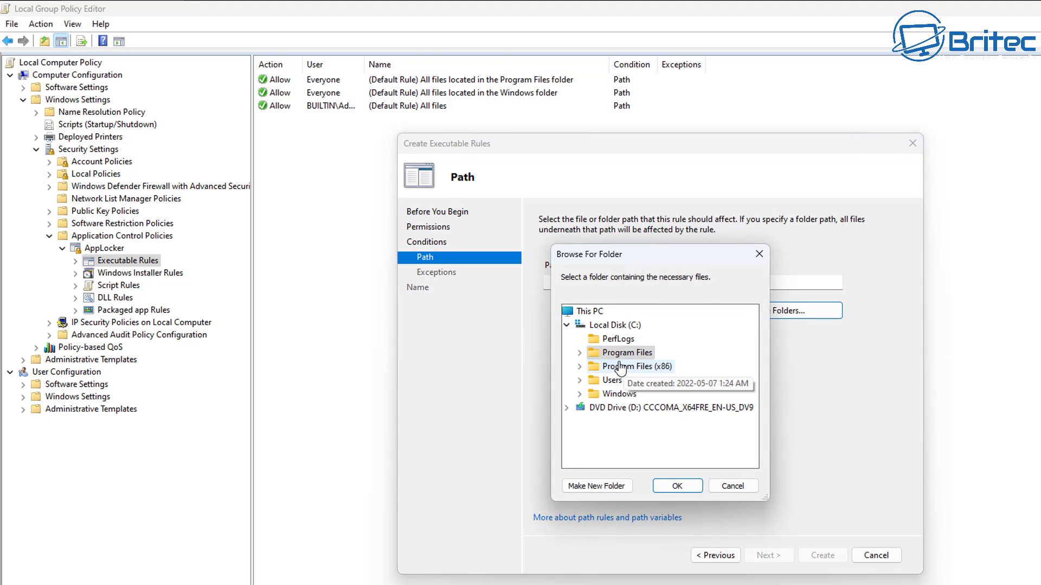
click(580, 353)
double_click(627, 340)
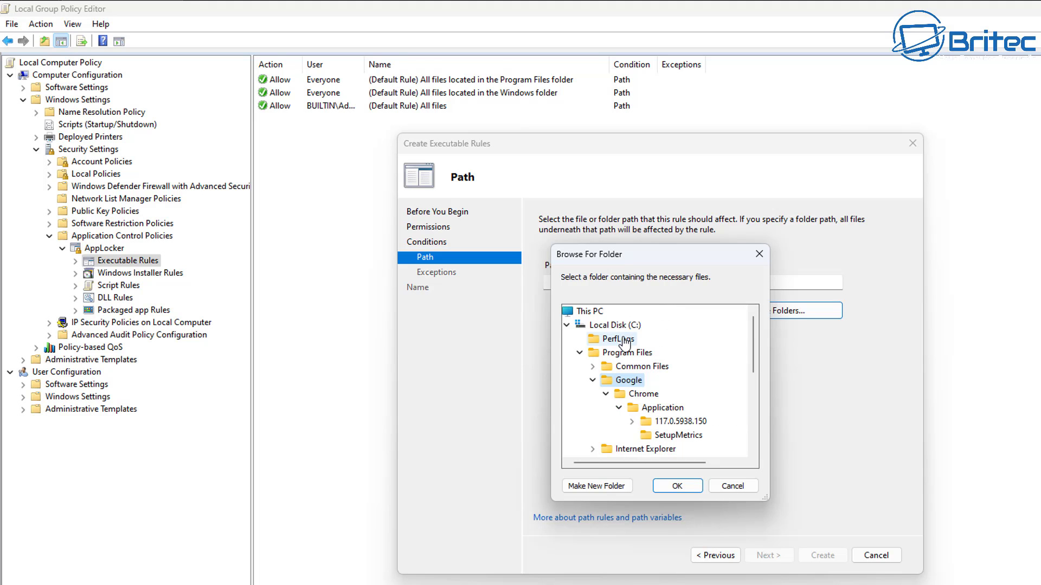
click(678, 486)
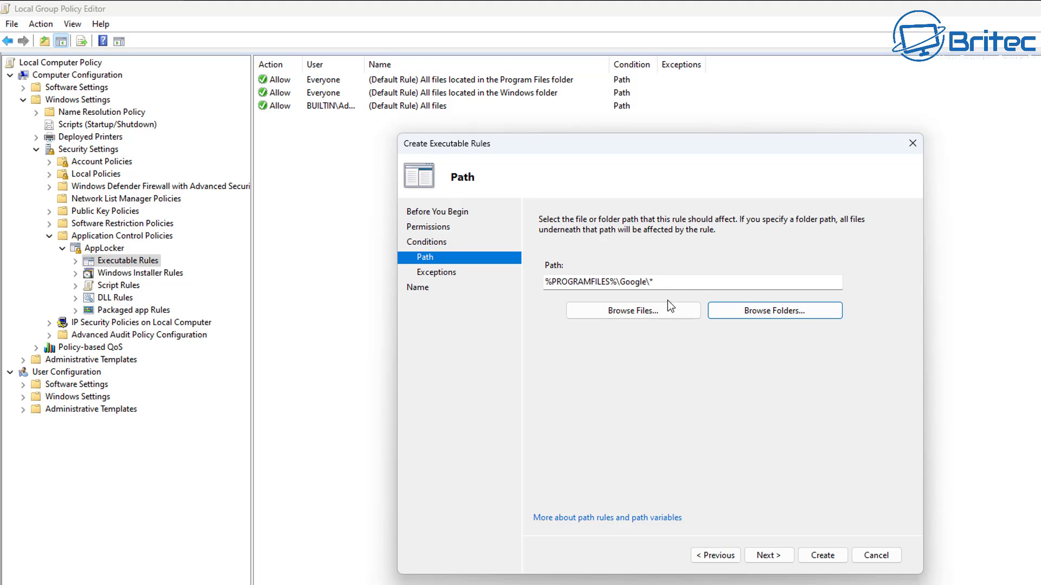
Look through the exception types for the Google path rule and continue to its naming without adding any exception.
click(774, 563)
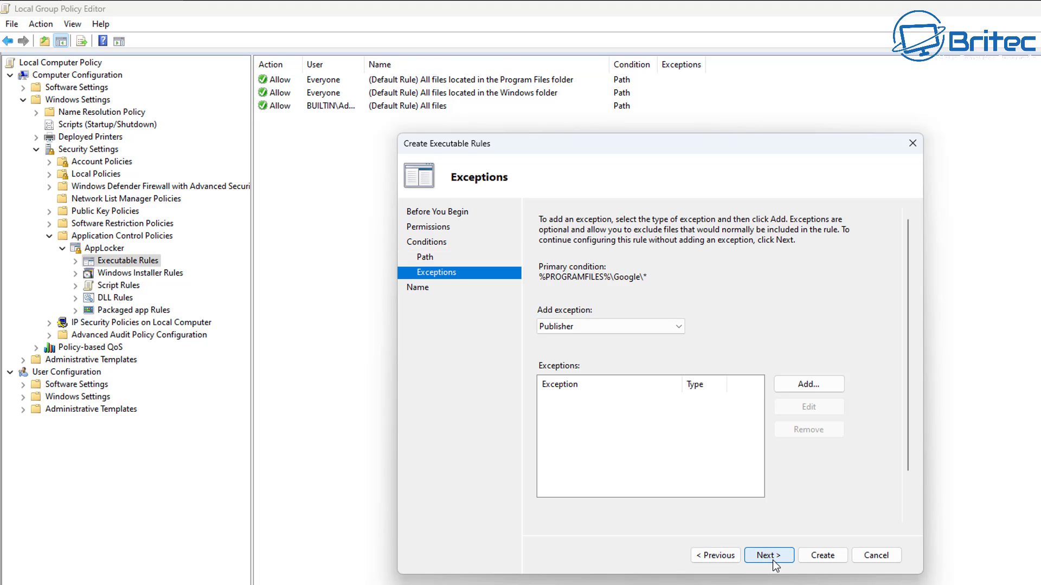
click(621, 336)
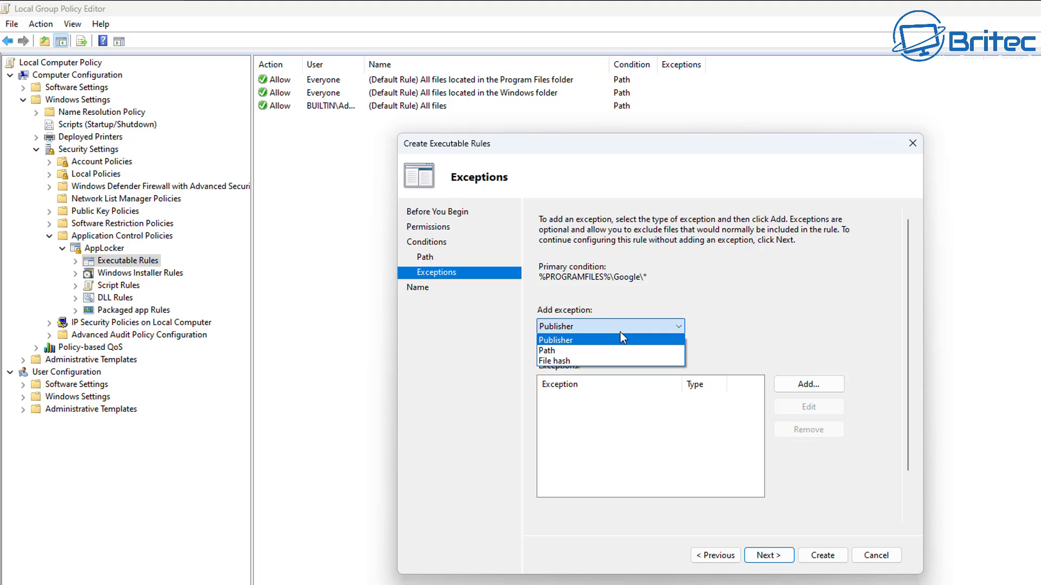
click(616, 350)
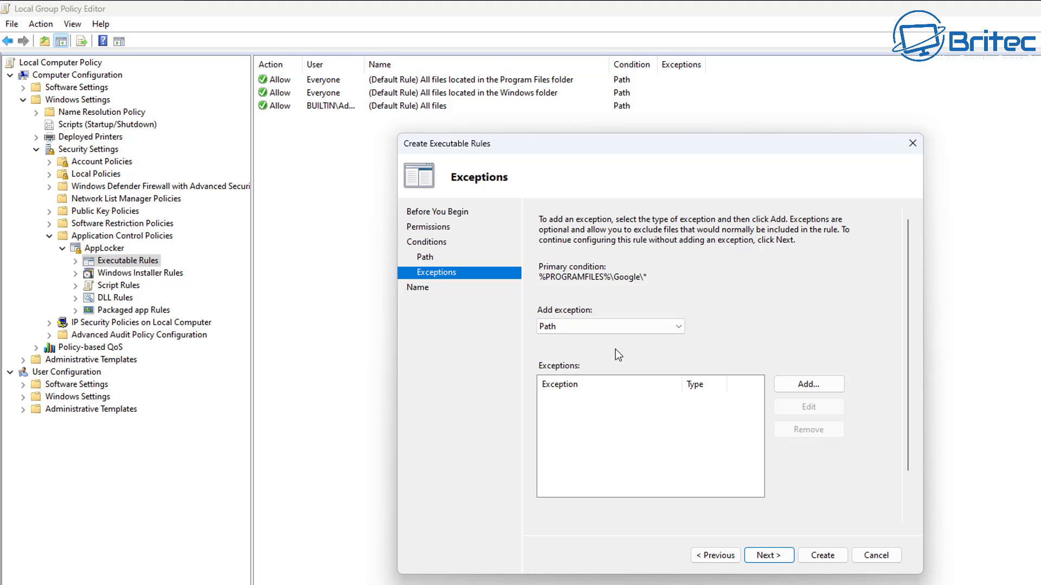
click(610, 327)
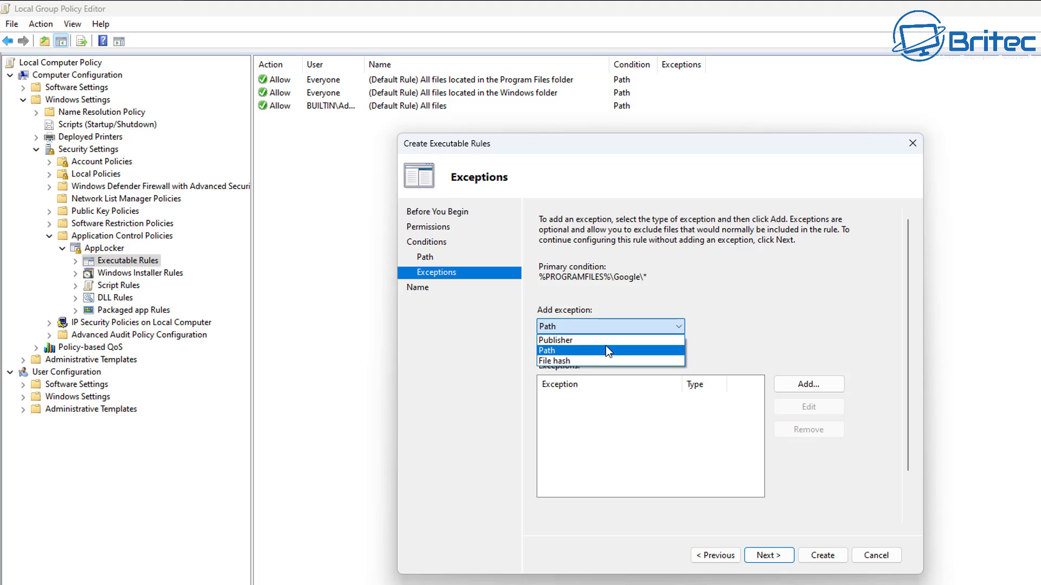
click(606, 340)
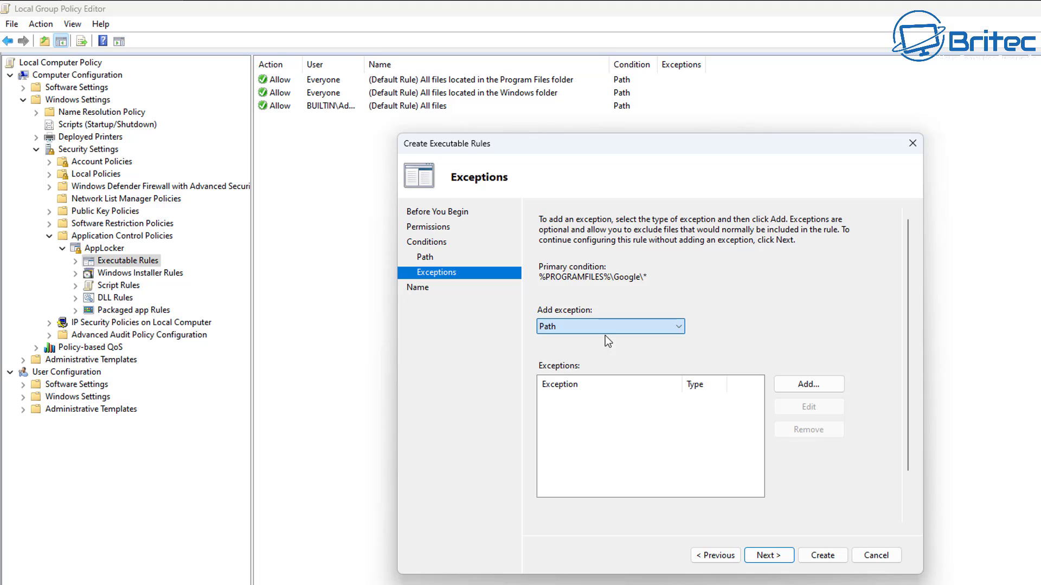
click(757, 556)
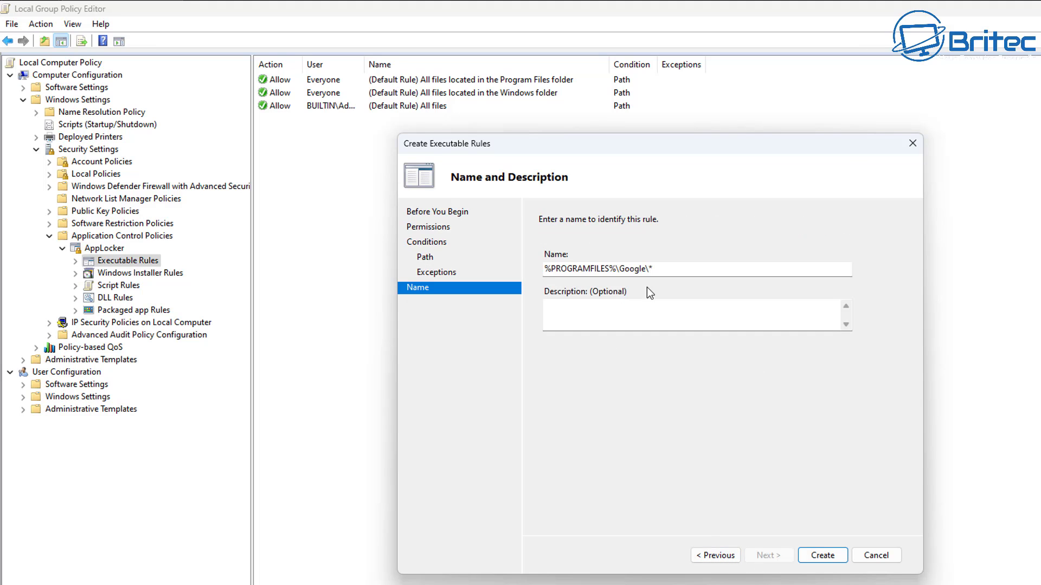
Name the rule Block Google, create it, and test it by launching Google Chrome from the desktop.
key(Tab)
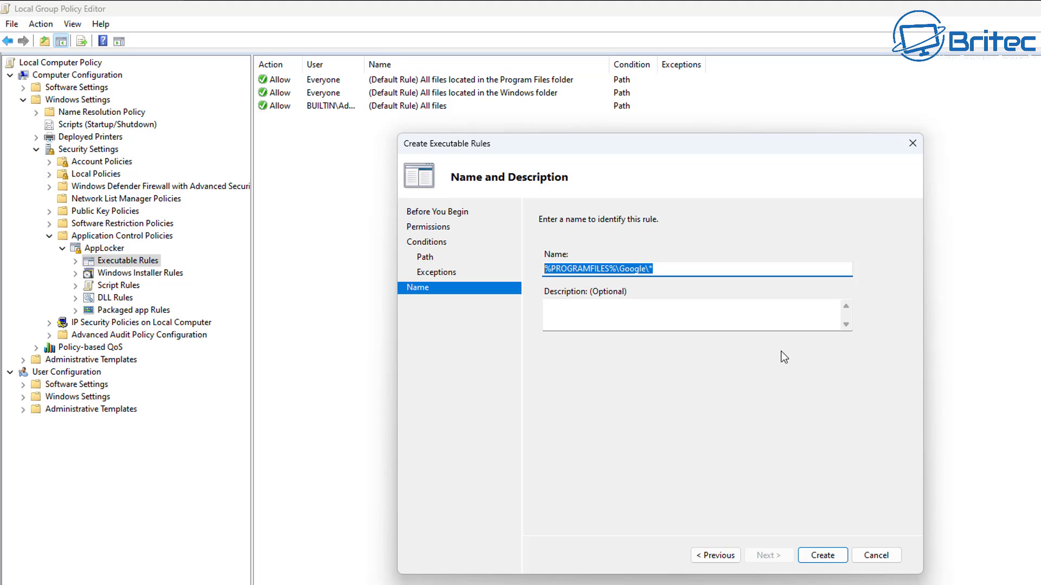
text(Block)
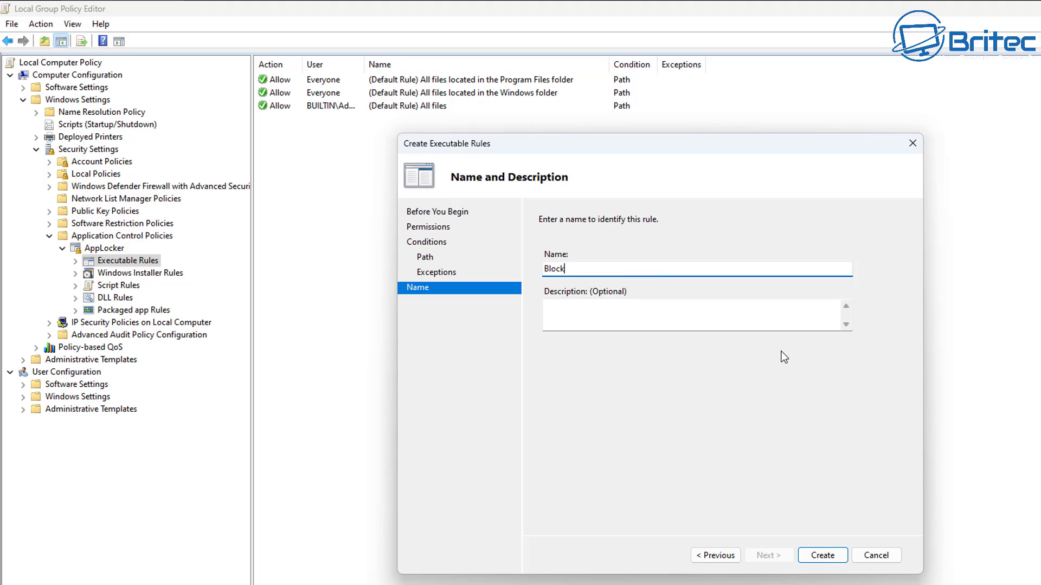
text( Google)
click(823, 554)
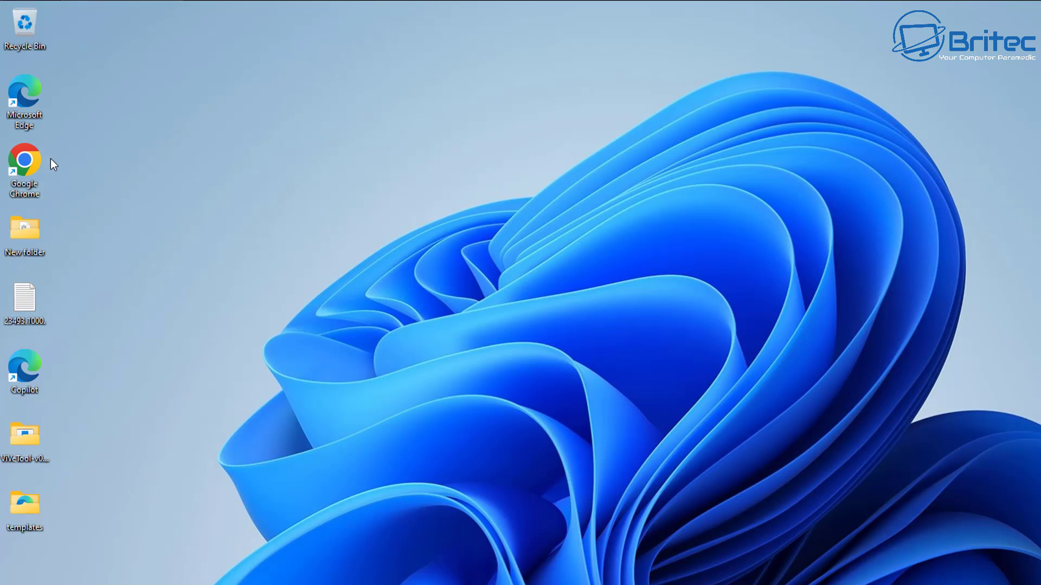
double_click(35, 165)
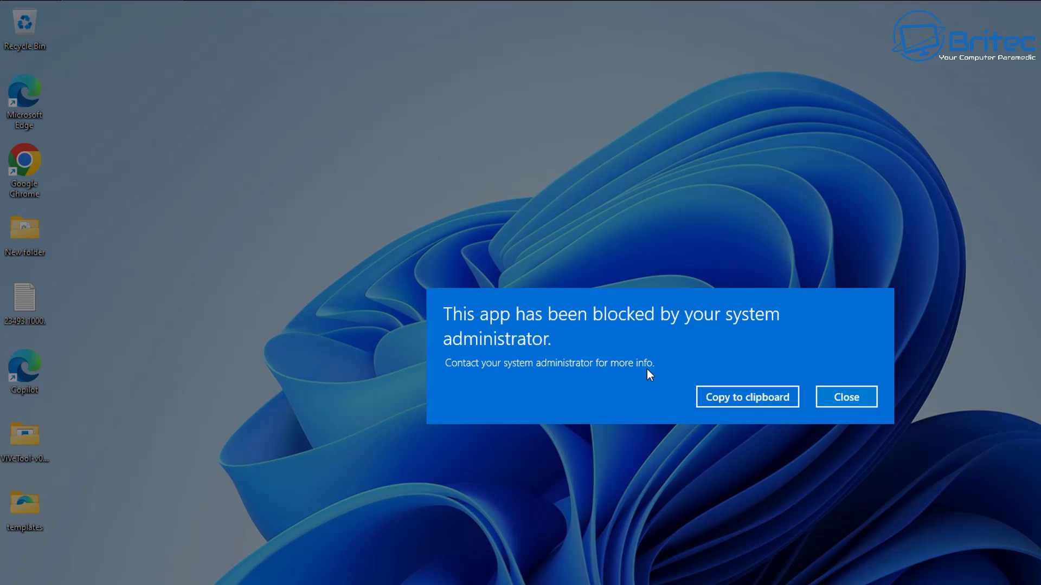
click(847, 400)
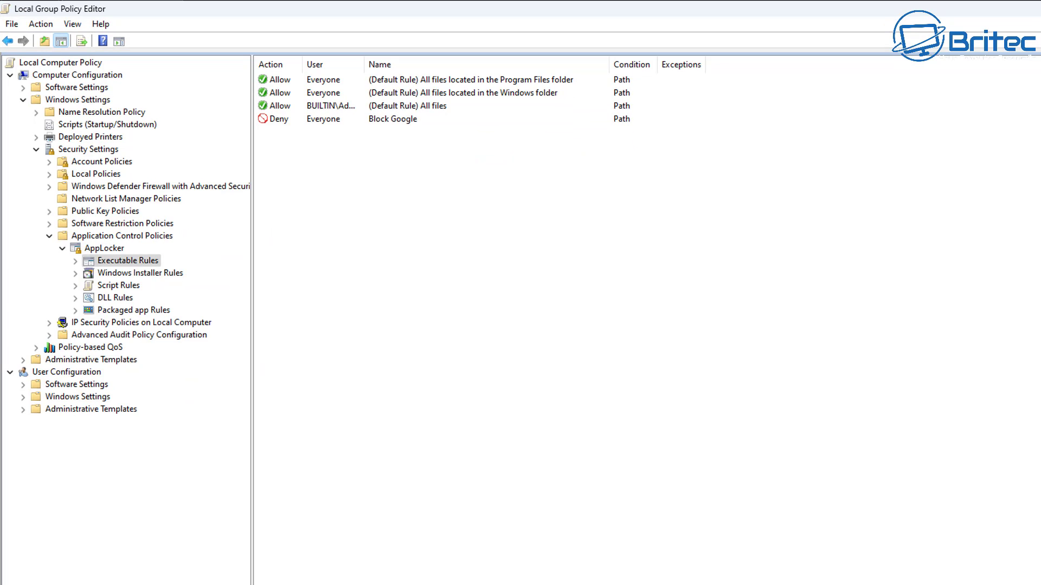
Change the Block Google deny rule's user or group to the local Stardard User account and save the rule.
click(386, 119)
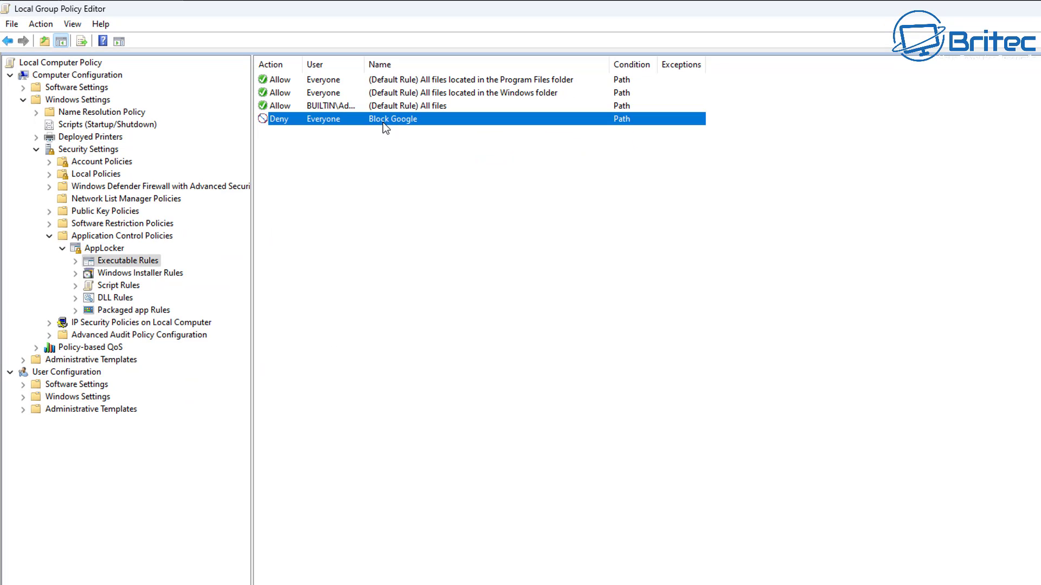
double_click(382, 121)
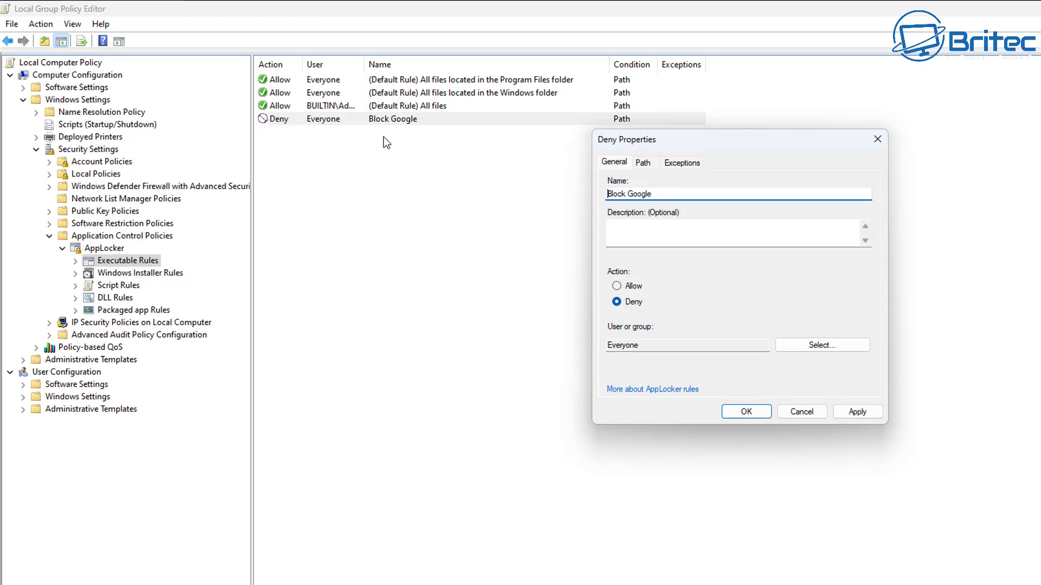
click(615, 163)
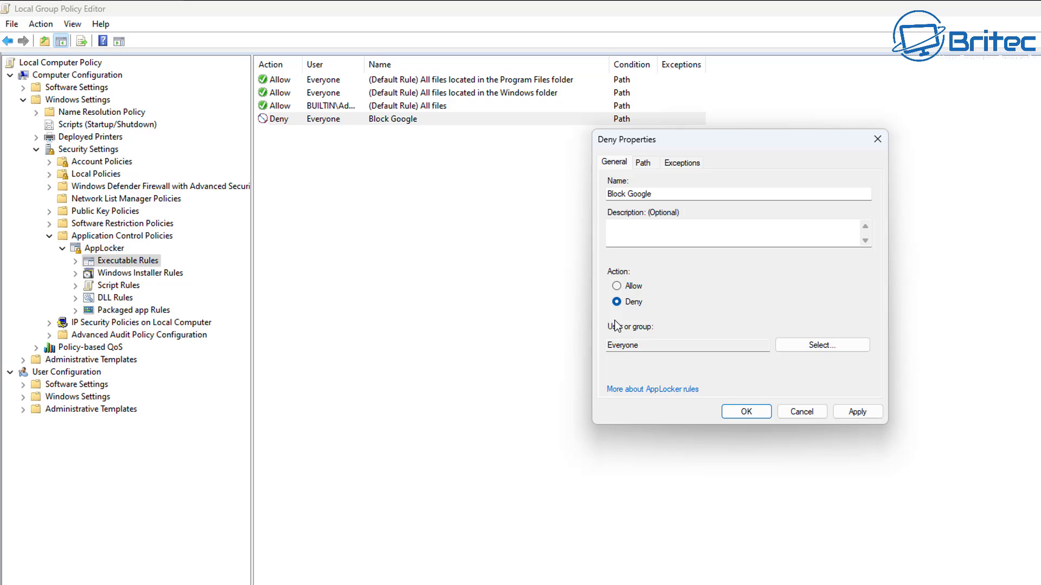
click(823, 345)
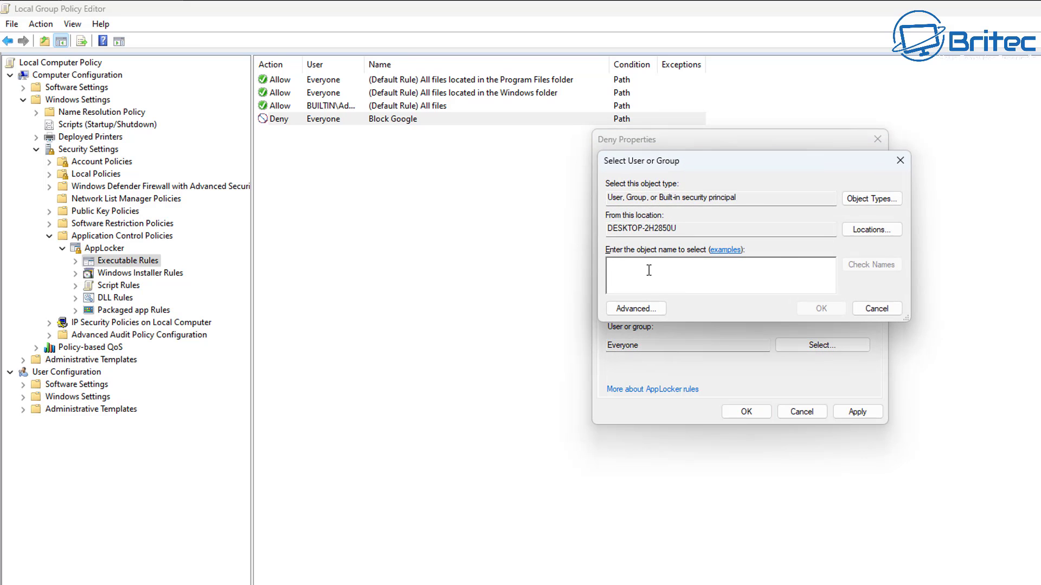
text(sta)
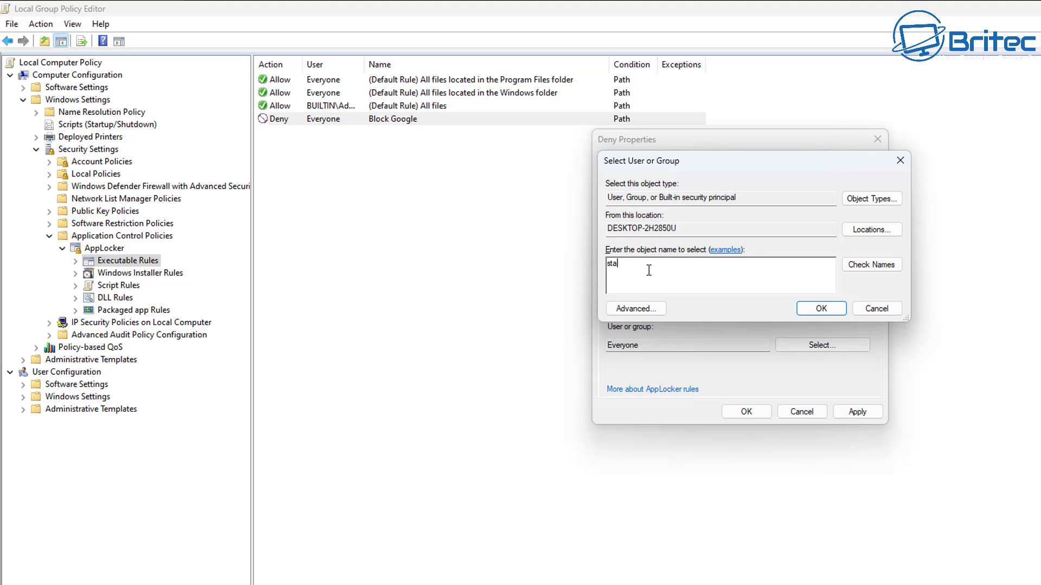
text(rdard)
click(858, 265)
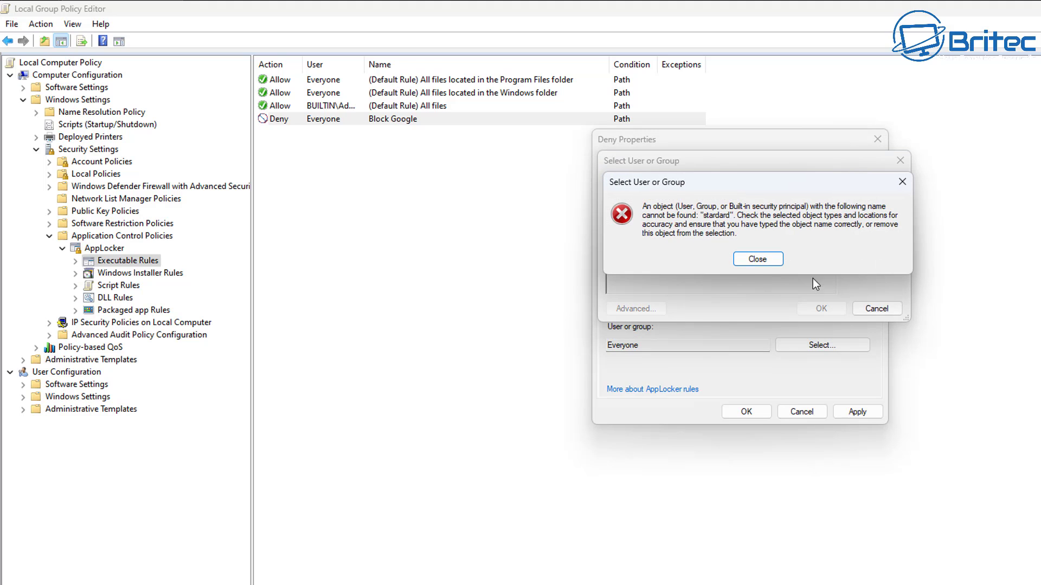
click(741, 261)
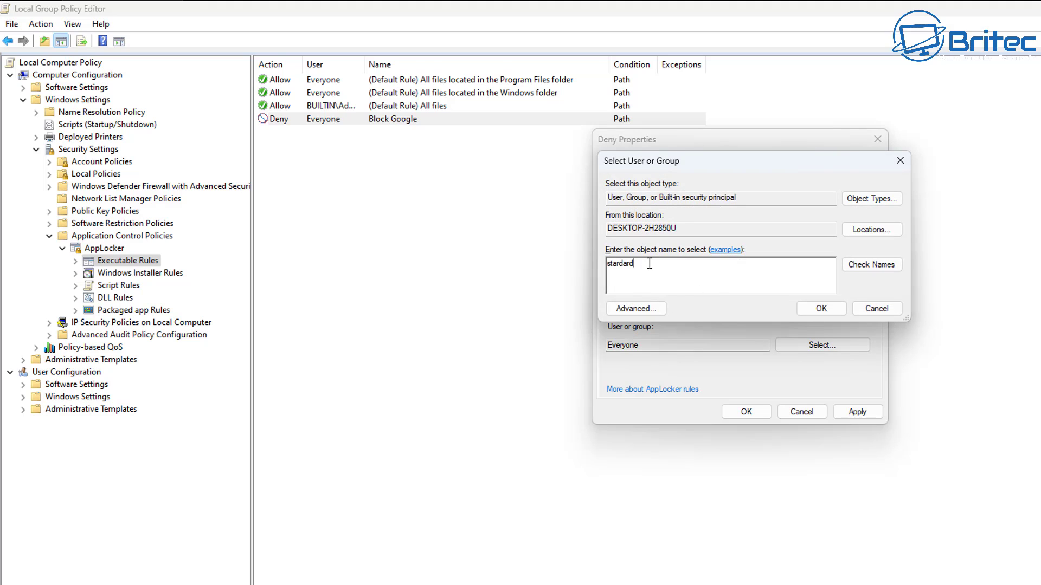
text(user)
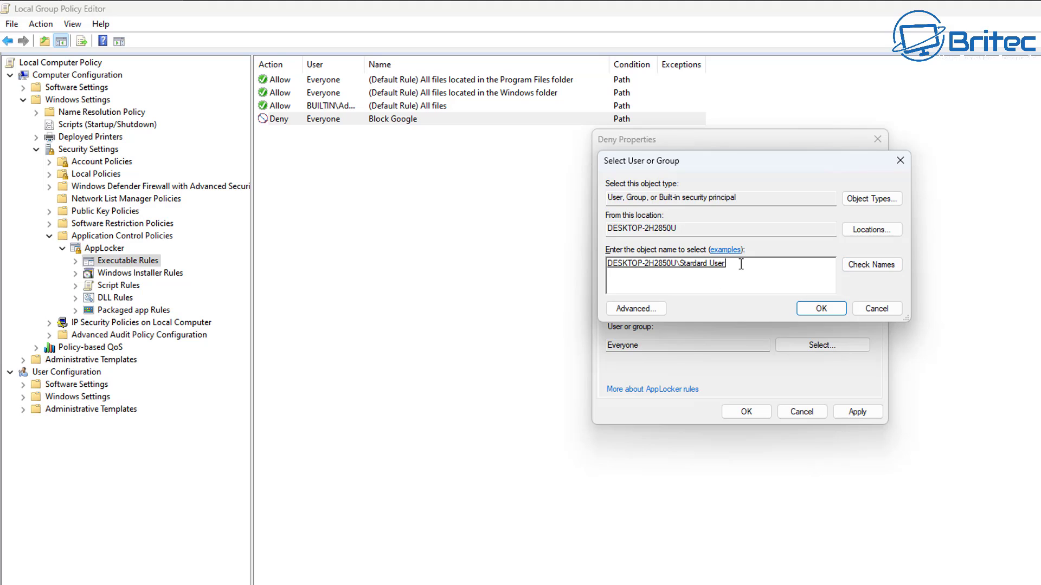
click(813, 309)
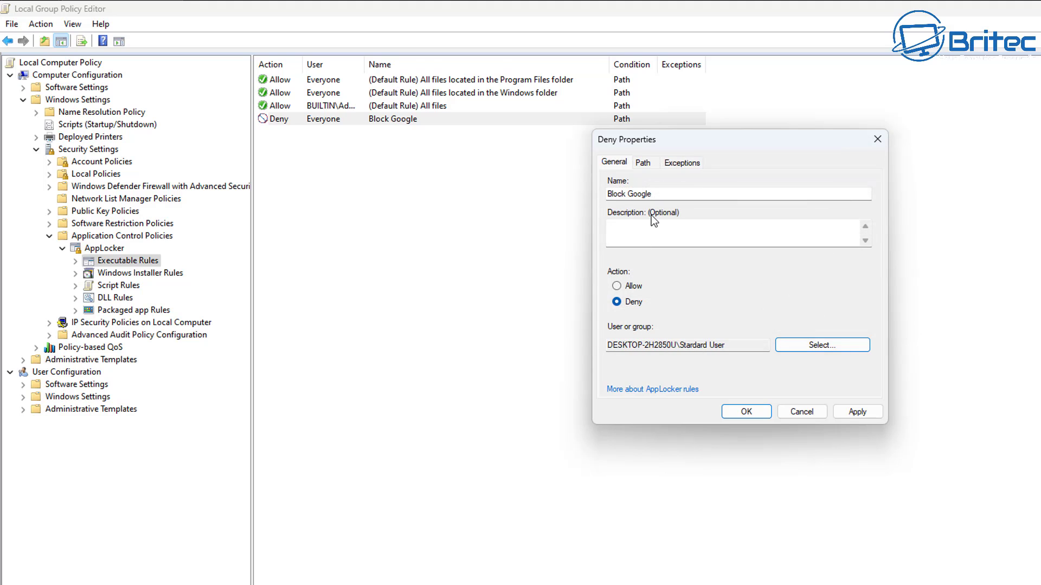
click(744, 410)
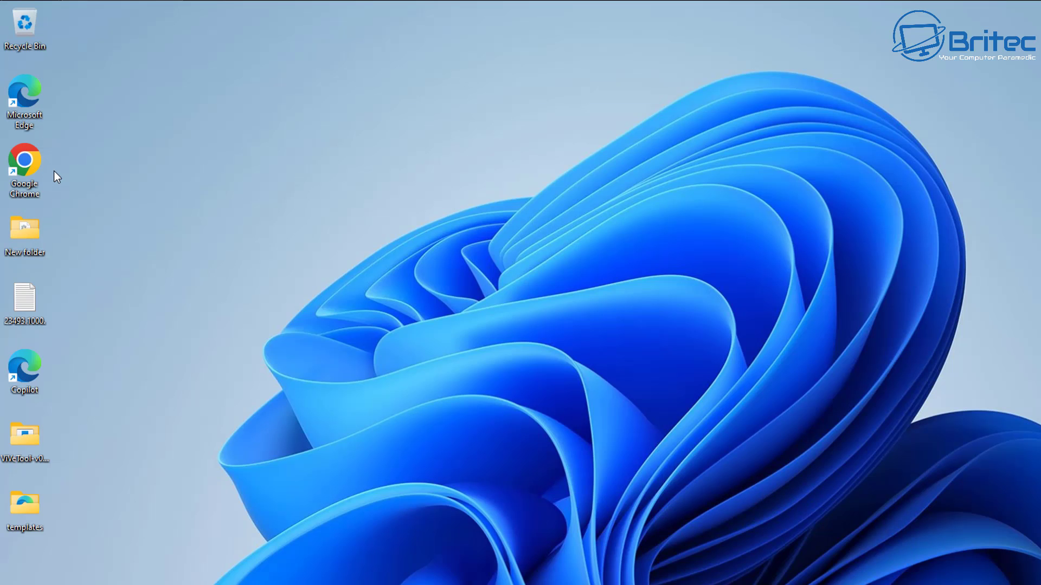
Test launching Google Chrome from the current account, and again after signing in as Stardard User.
double_click(34, 160)
key(super)
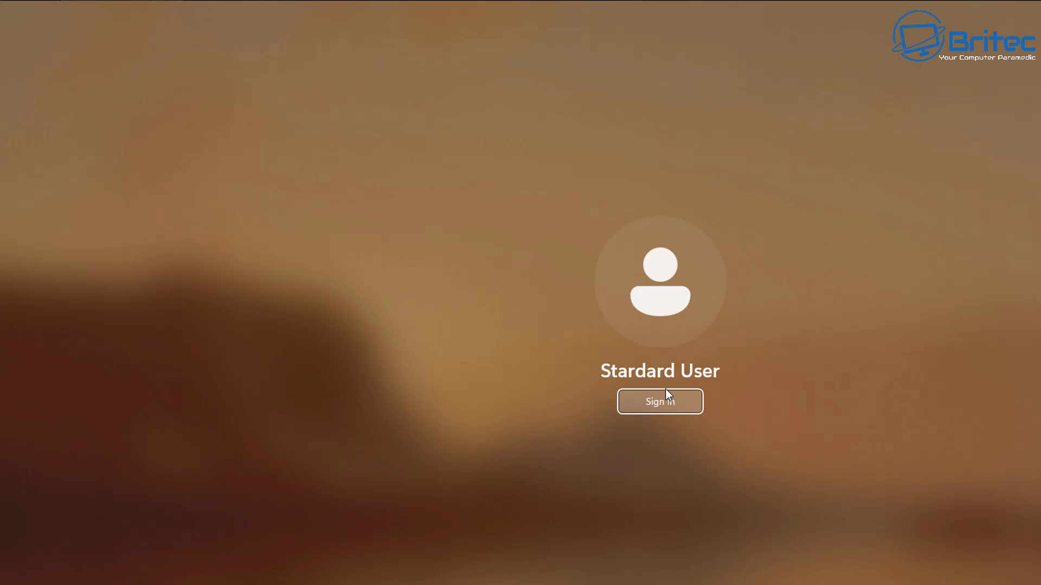
click(662, 399)
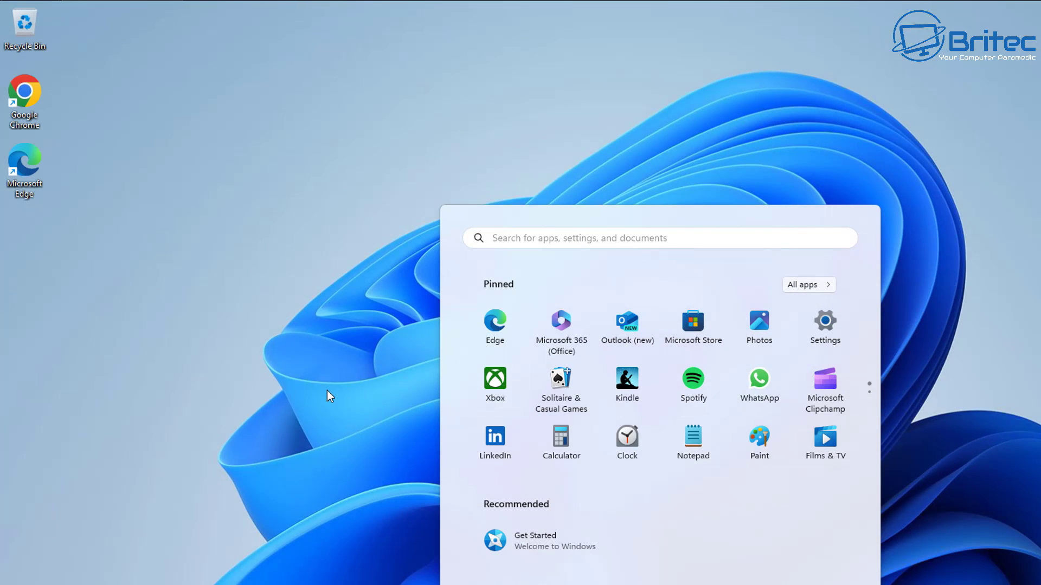
click(329, 397)
double_click(27, 93)
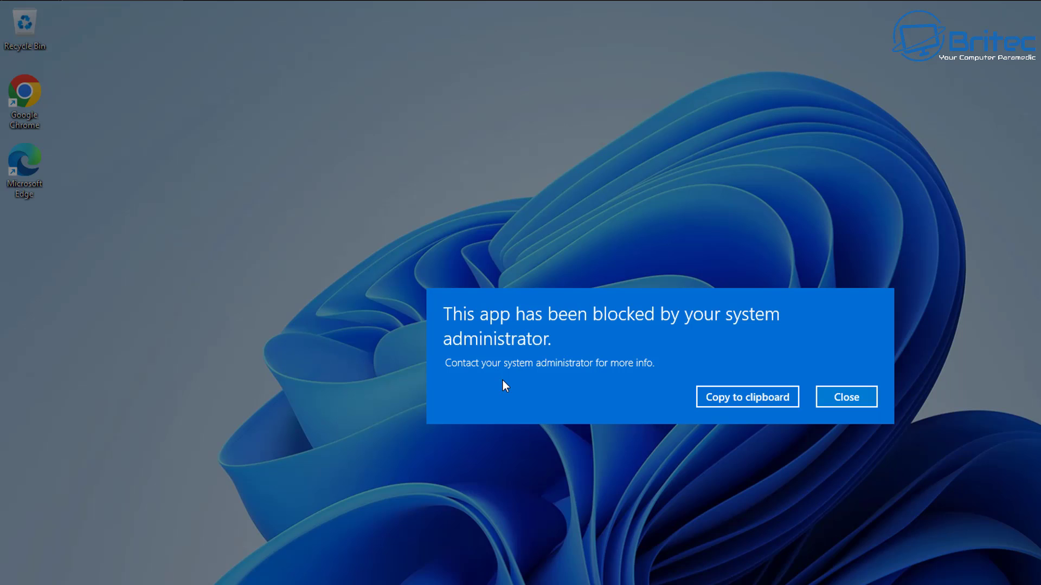
click(839, 399)
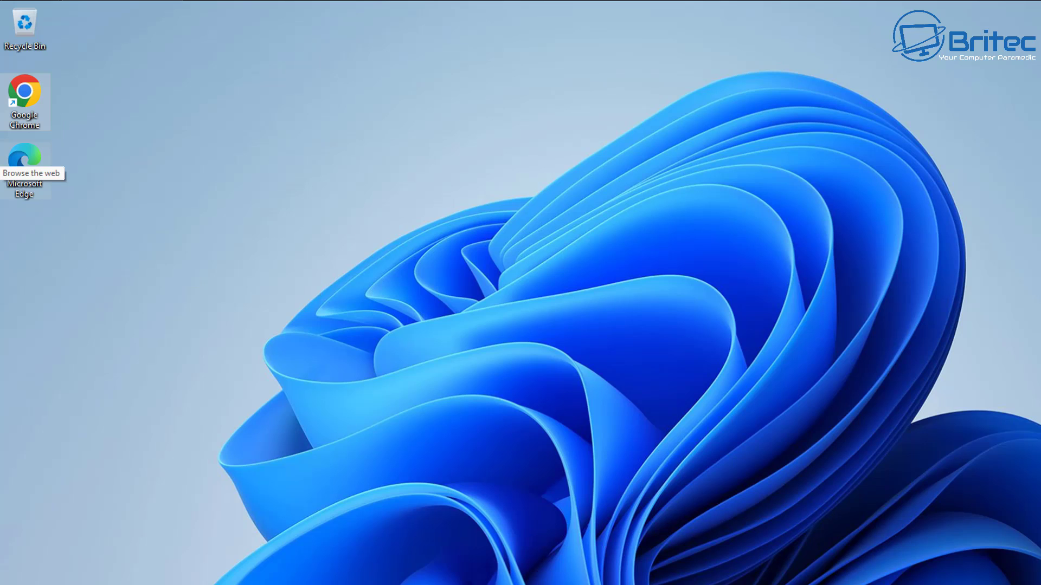
Find ChromeSetup in the Documents folder with File Explorer and try to run it as the standard user.
key(super+e)
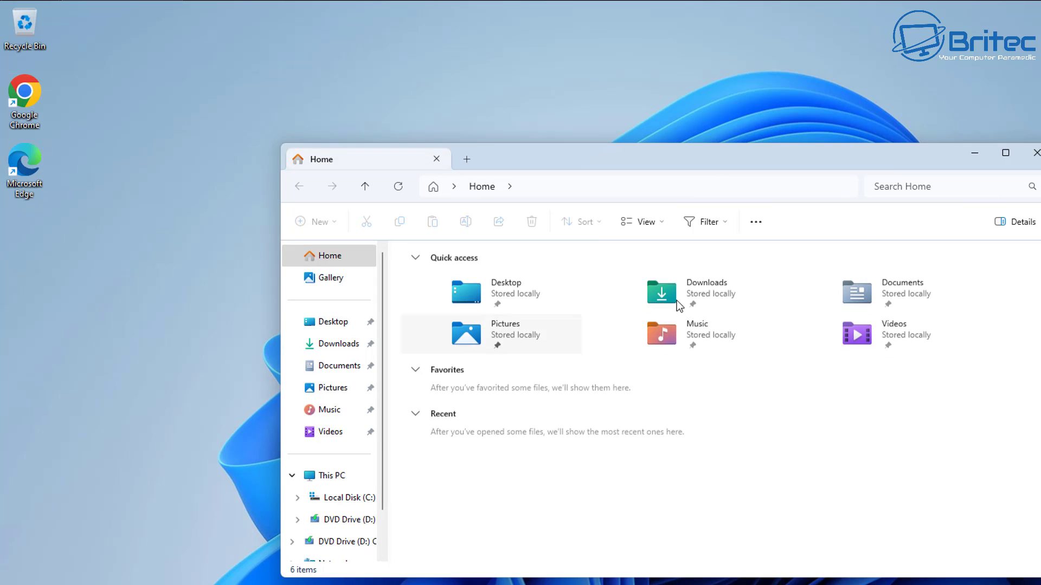
click(333, 346)
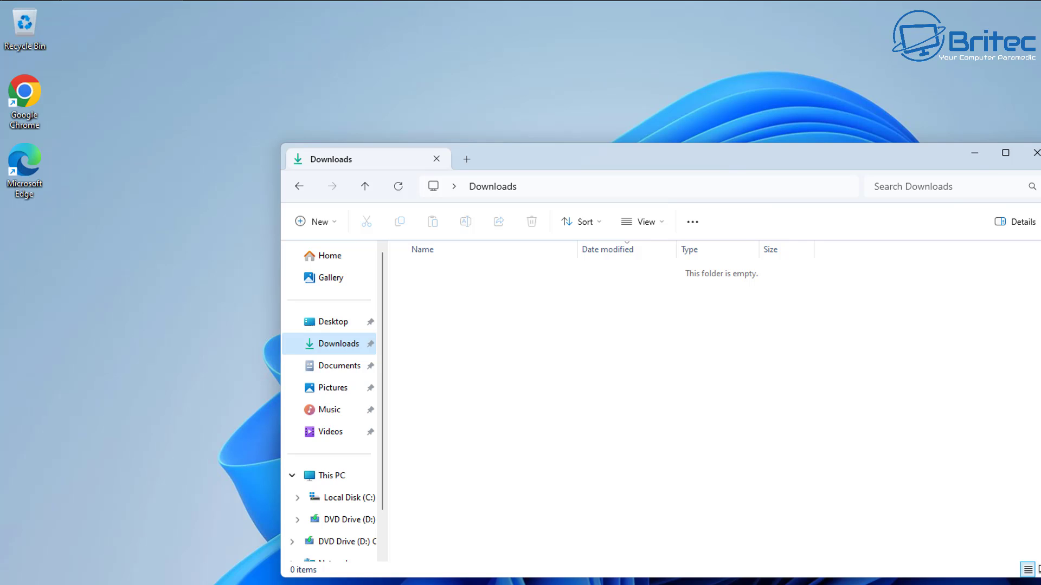
click(324, 366)
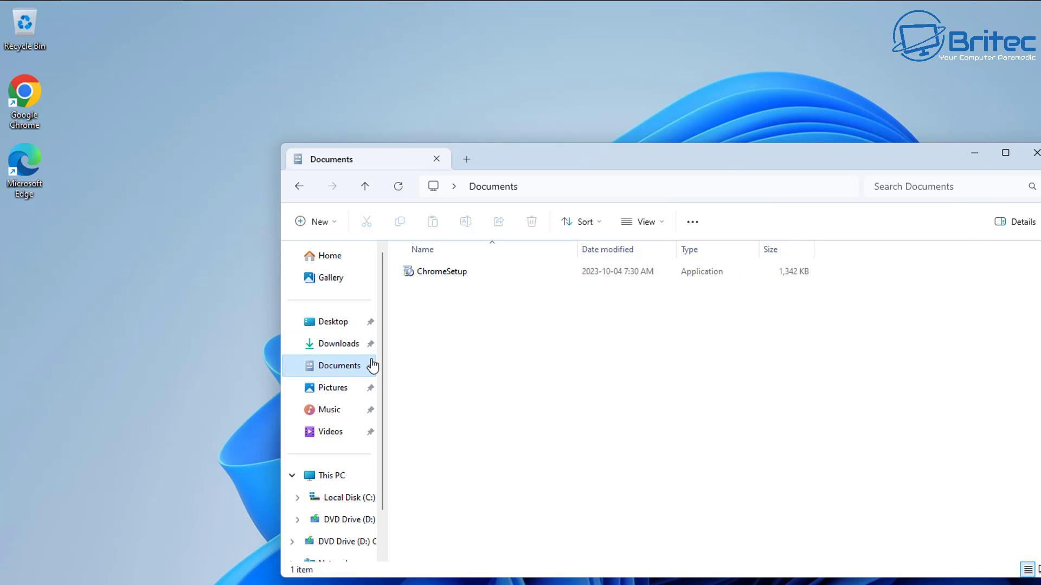
click(441, 273)
double_click(441, 274)
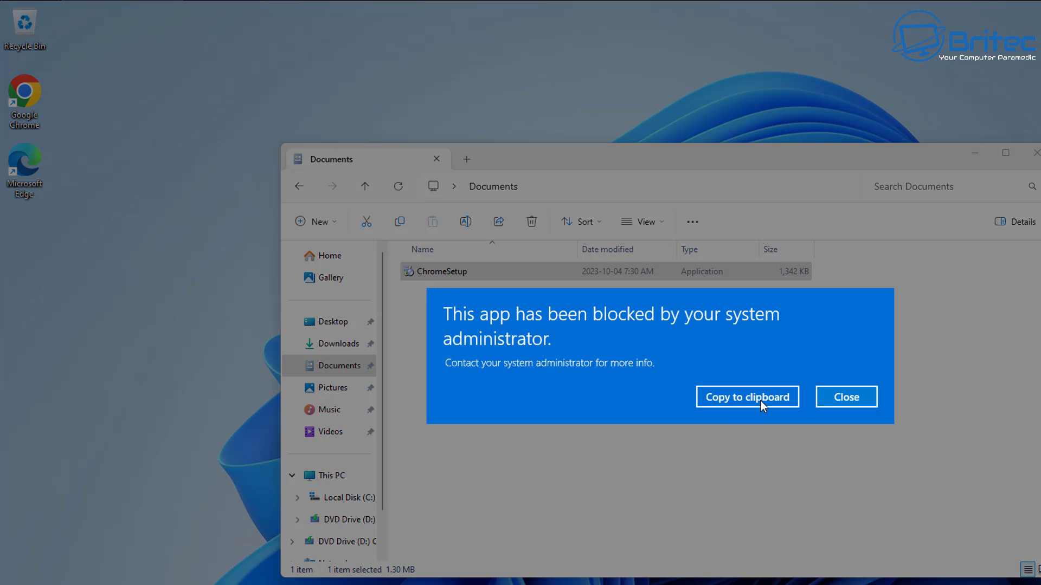
click(849, 401)
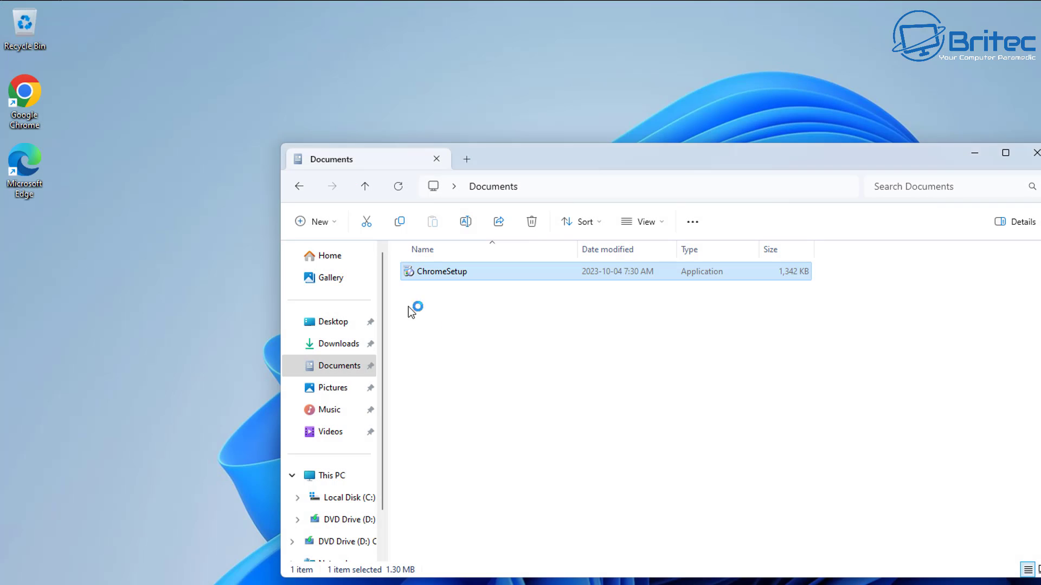
Copy ChromeSetup from Documents into the Downloads folder and try to run the copy there.
right_click(436, 268)
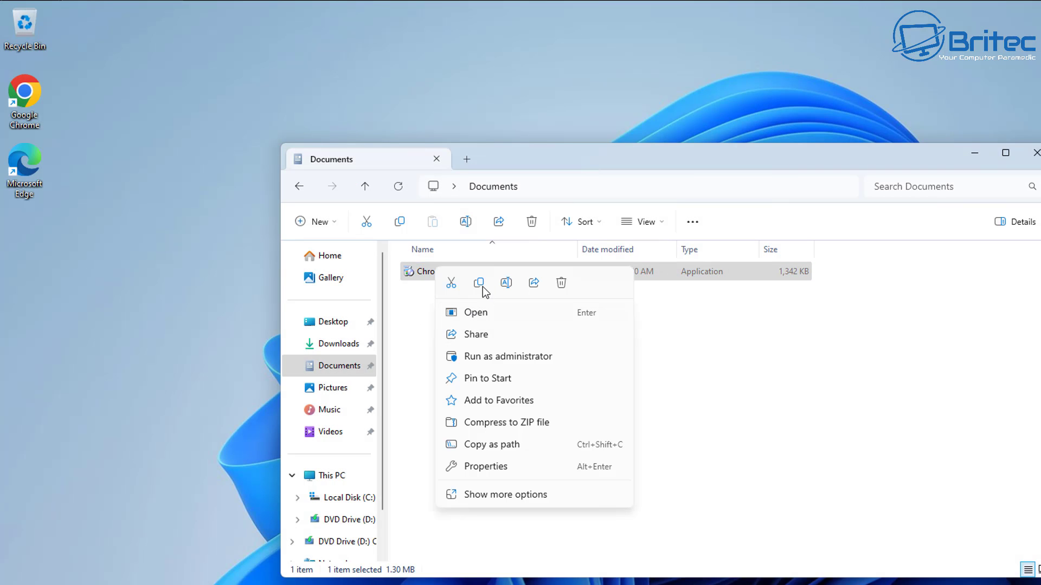
click(479, 282)
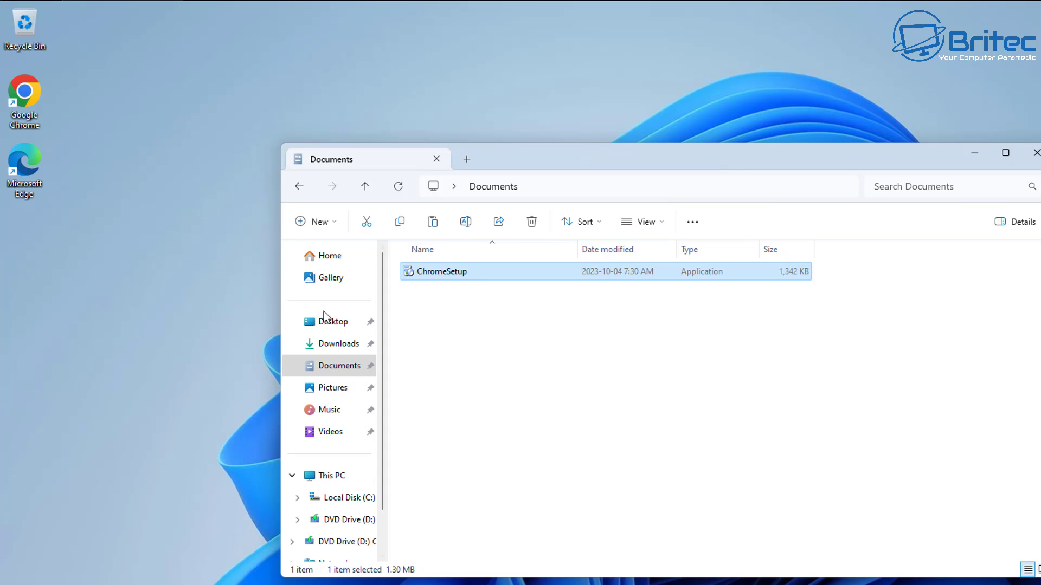
click(326, 344)
right_click(473, 303)
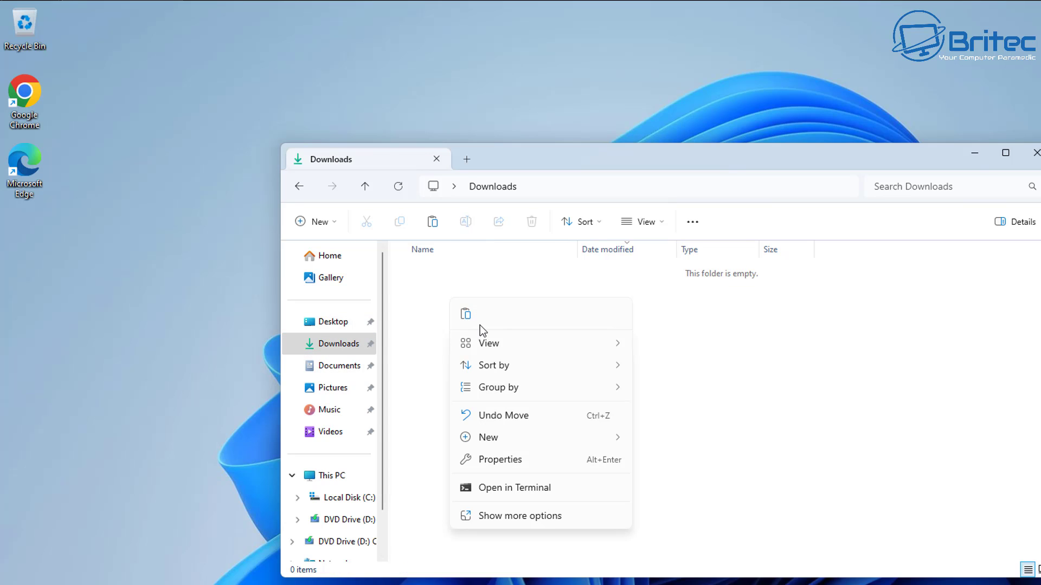
click(467, 314)
double_click(443, 297)
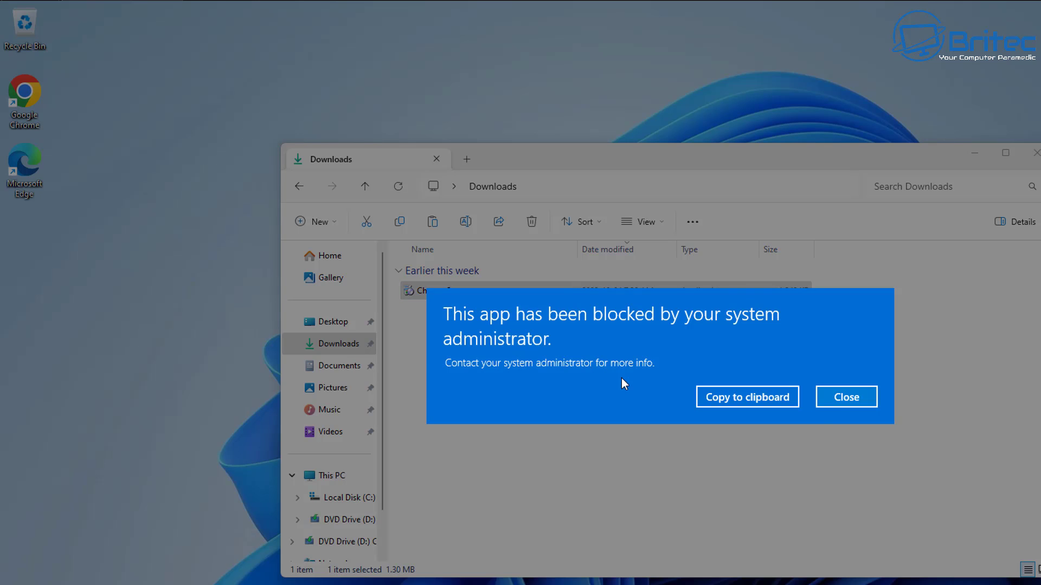
click(838, 401)
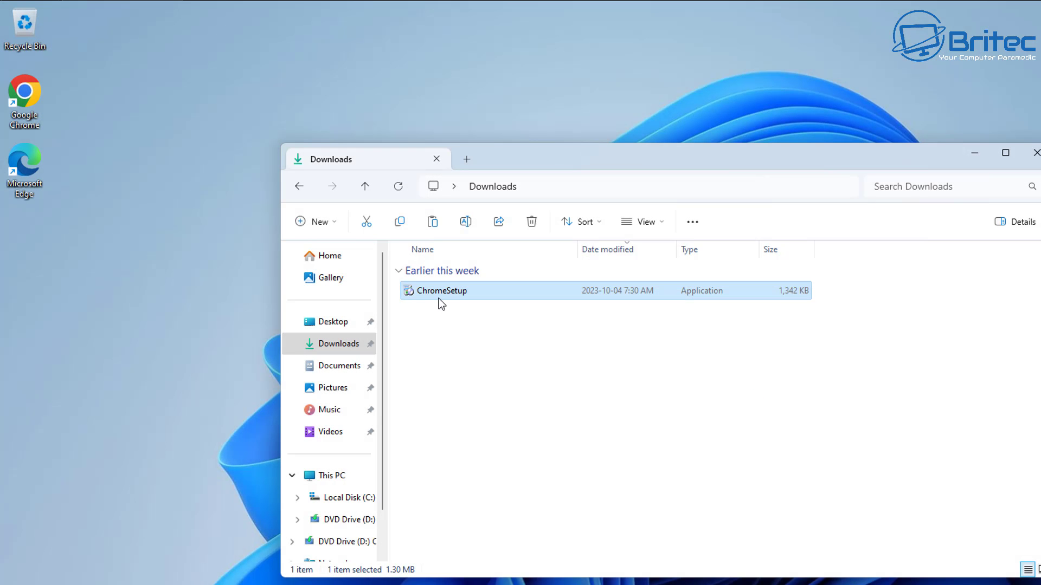
mouse_move(438, 298)
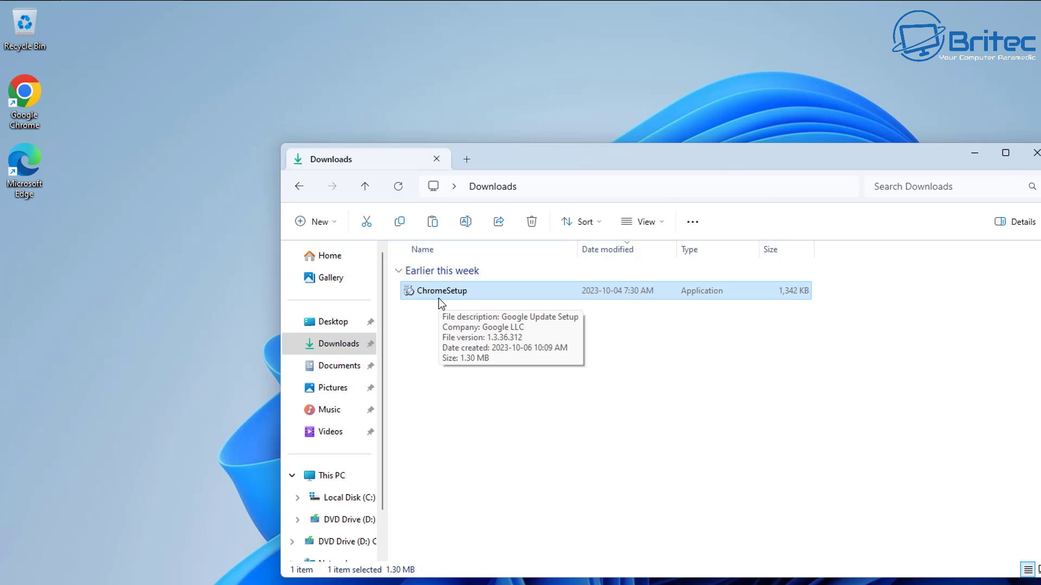
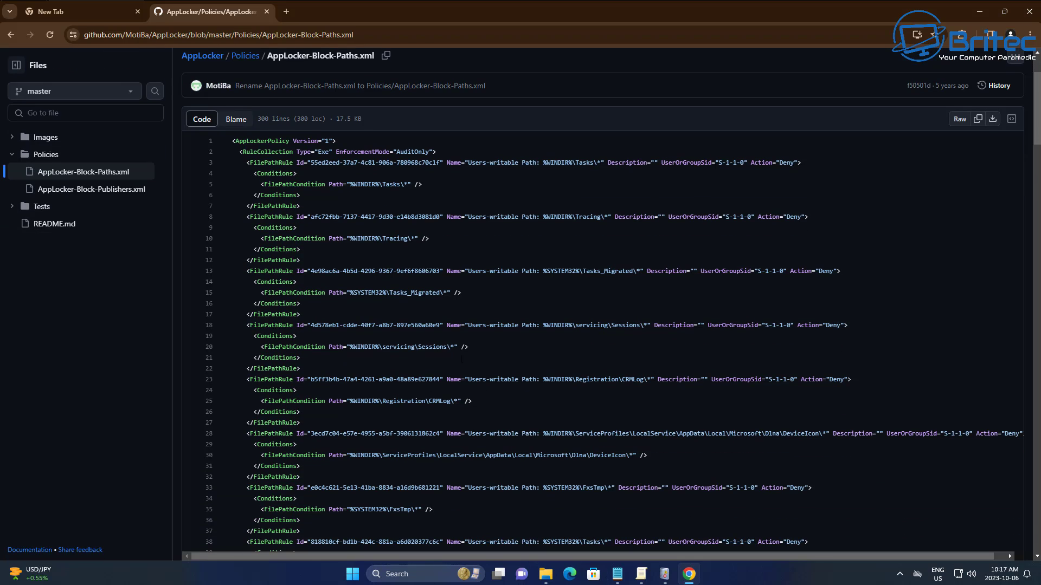
Read through the deny path rules in AppLocker-Block-Paths.xml on GitHub and return to the Policies folder.
scroll(387, 471, down, 2)
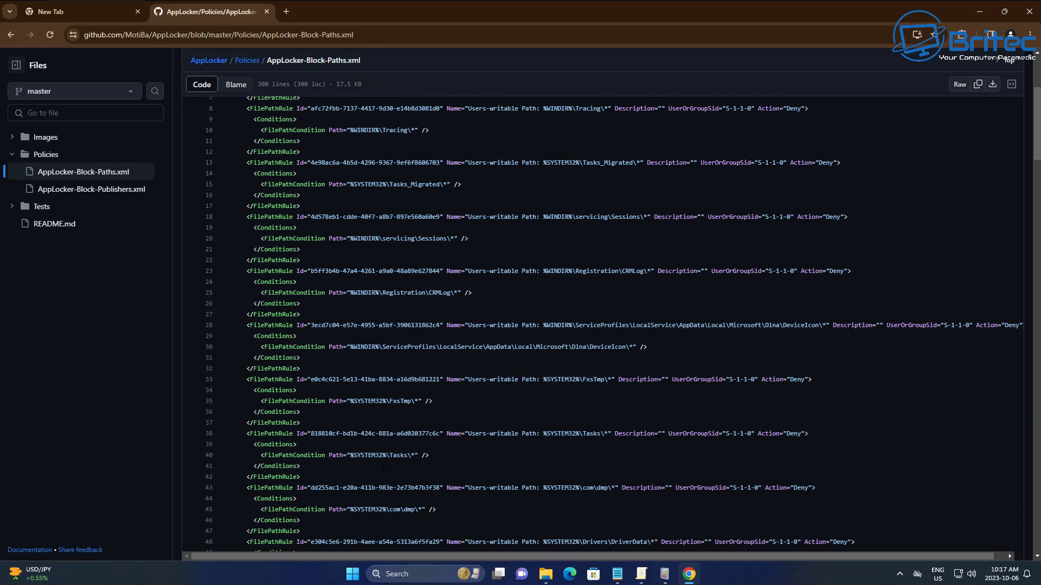
scroll(383, 465, down, 6)
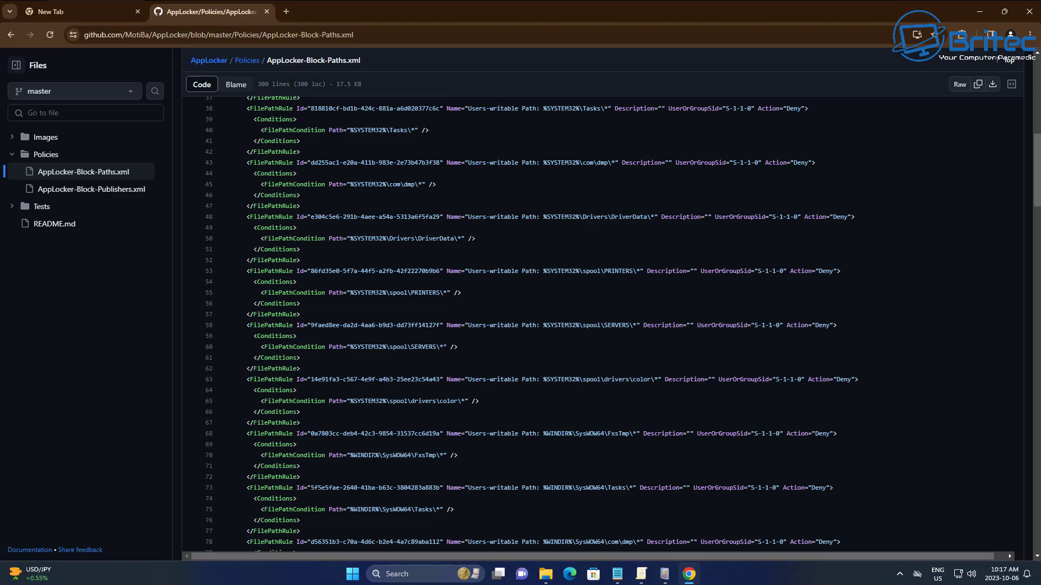
scroll(374, 455, down, 16)
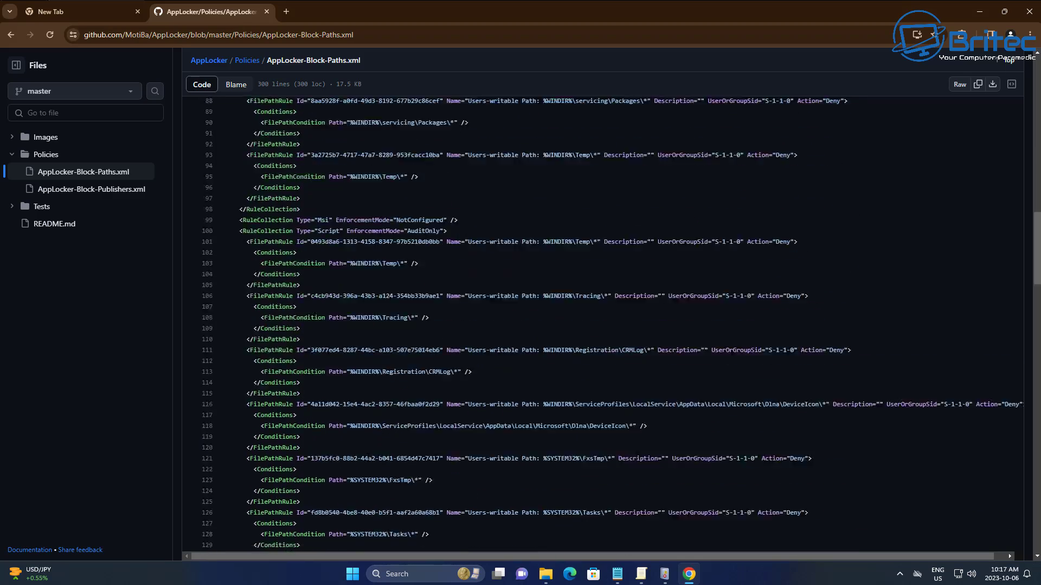
scroll(366, 456, down, 13)
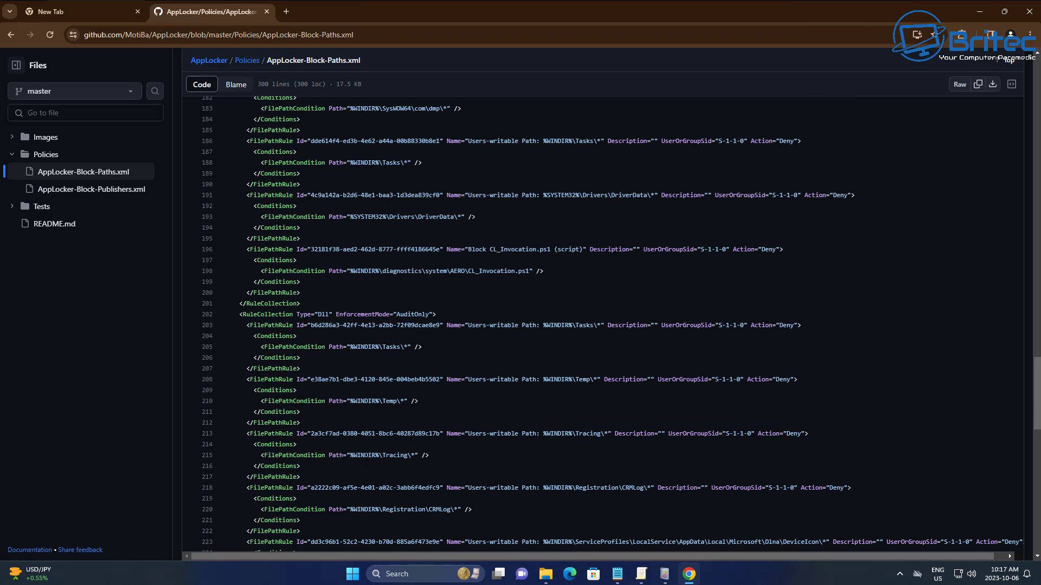
scroll(366, 455, down, 3)
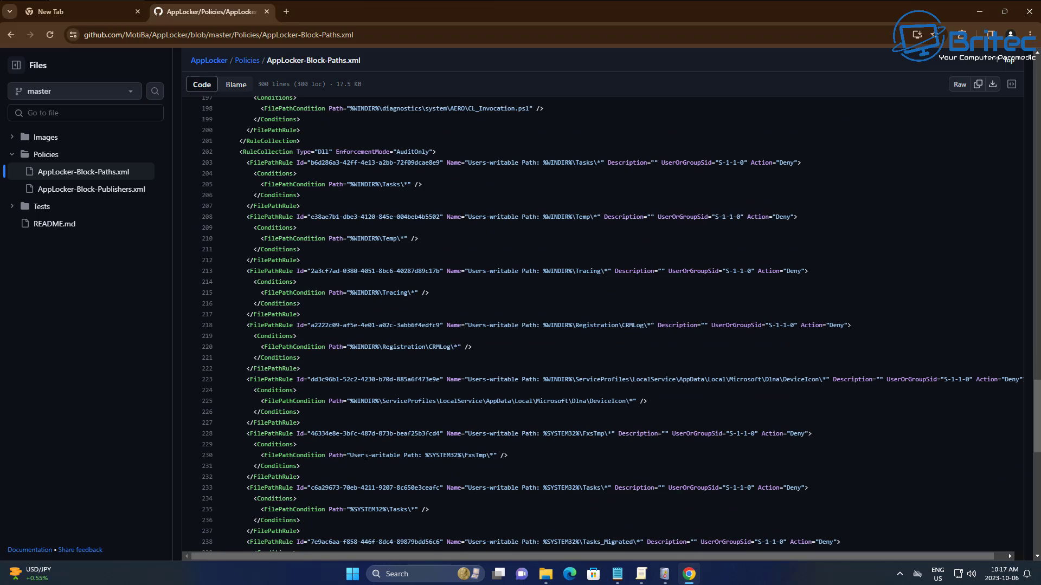
scroll(367, 455, down, 13)
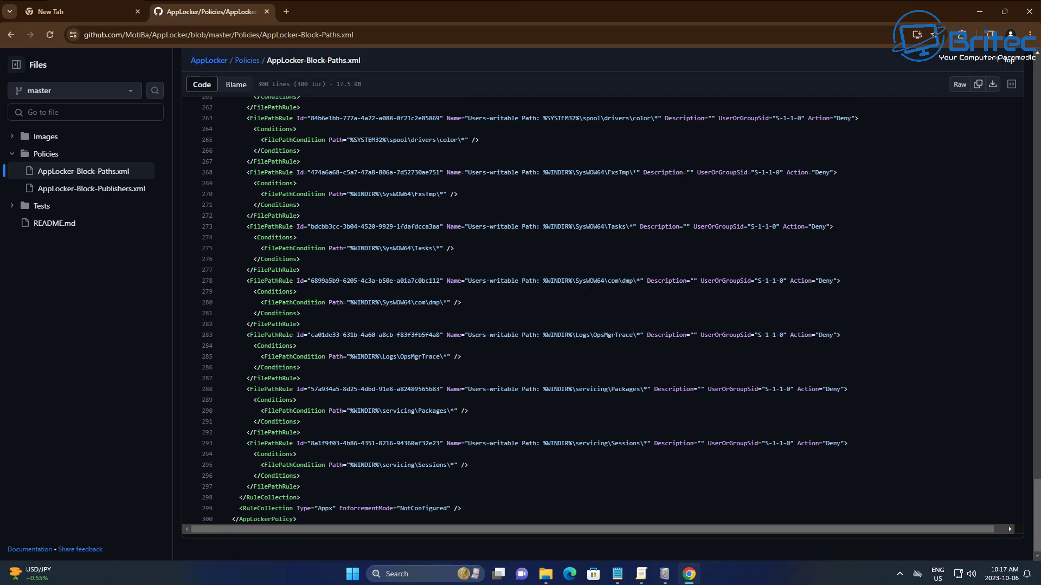
click(10, 36)
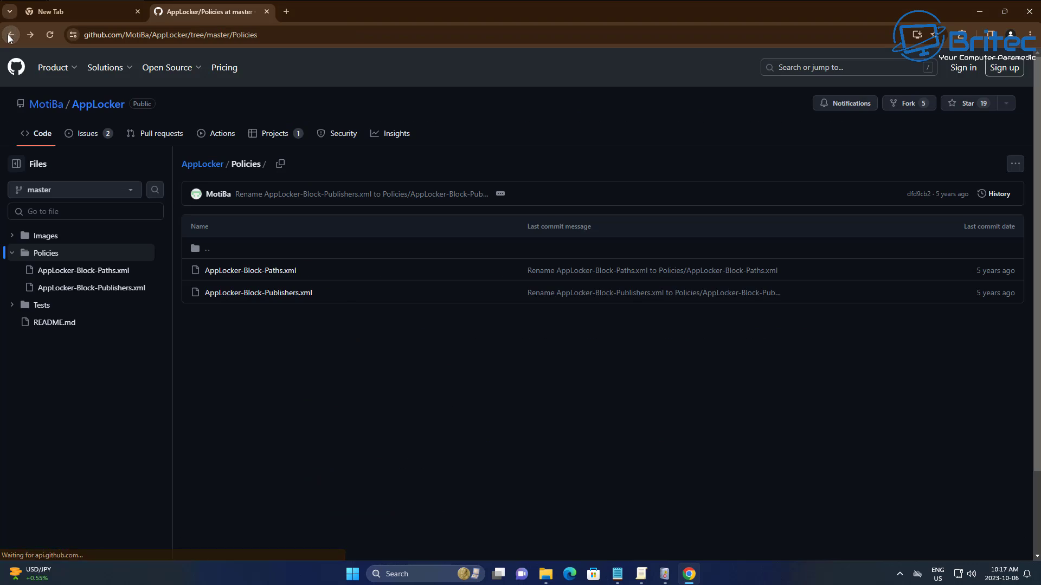
Open AppLocker-Block-Publishers.xml and examine its publisher deny rules, and return to the Policies folder.
click(282, 296)
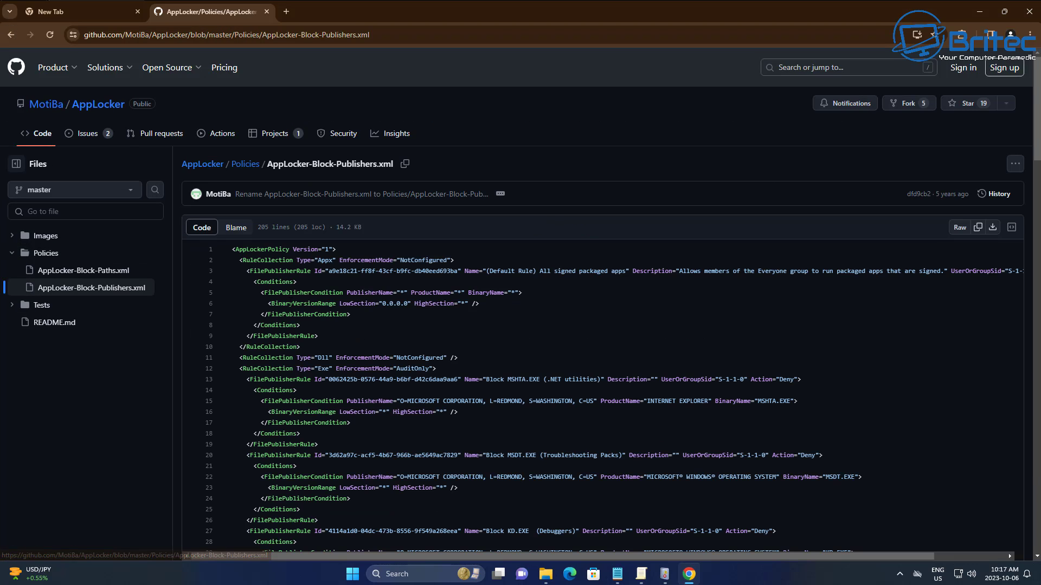
scroll(484, 396, down, 15)
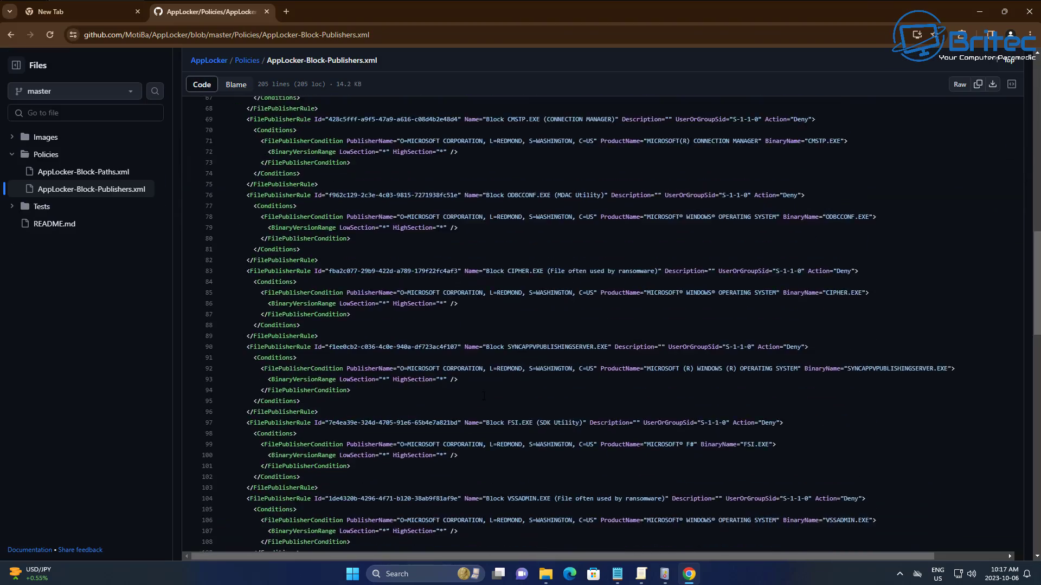
scroll(484, 396, down, 4)
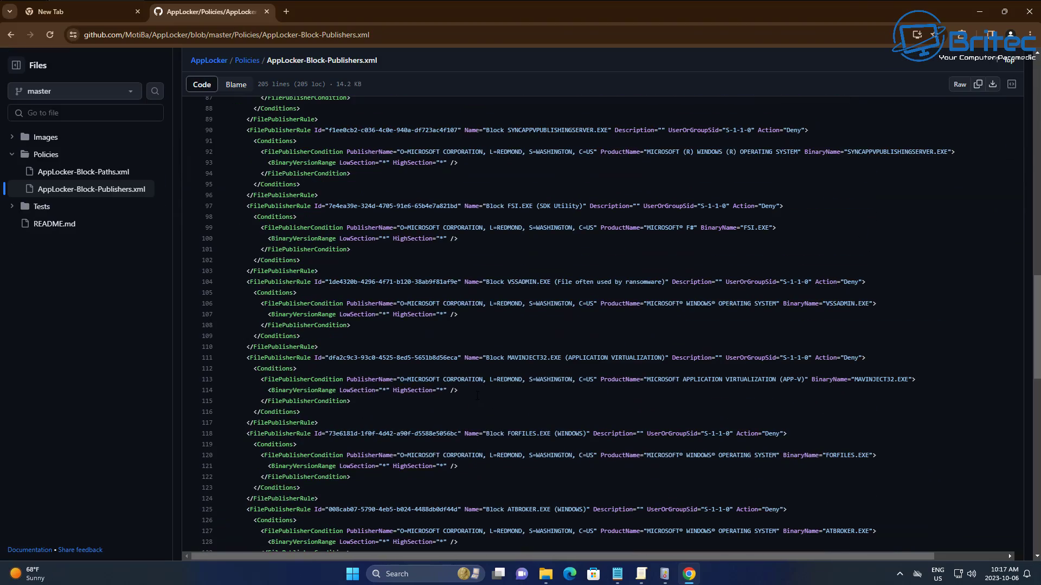
scroll(477, 396, down, 4)
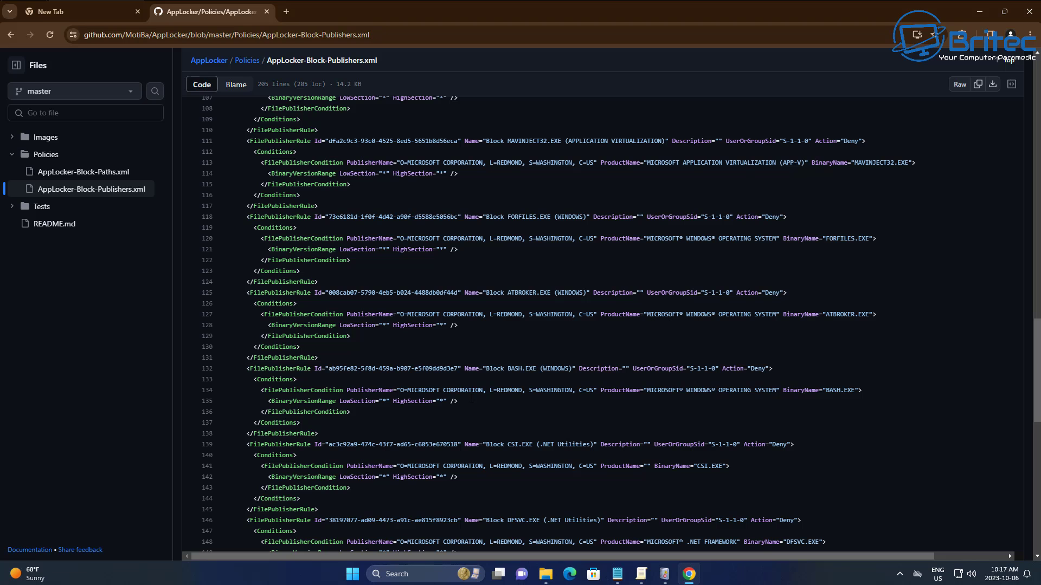
click(10, 34)
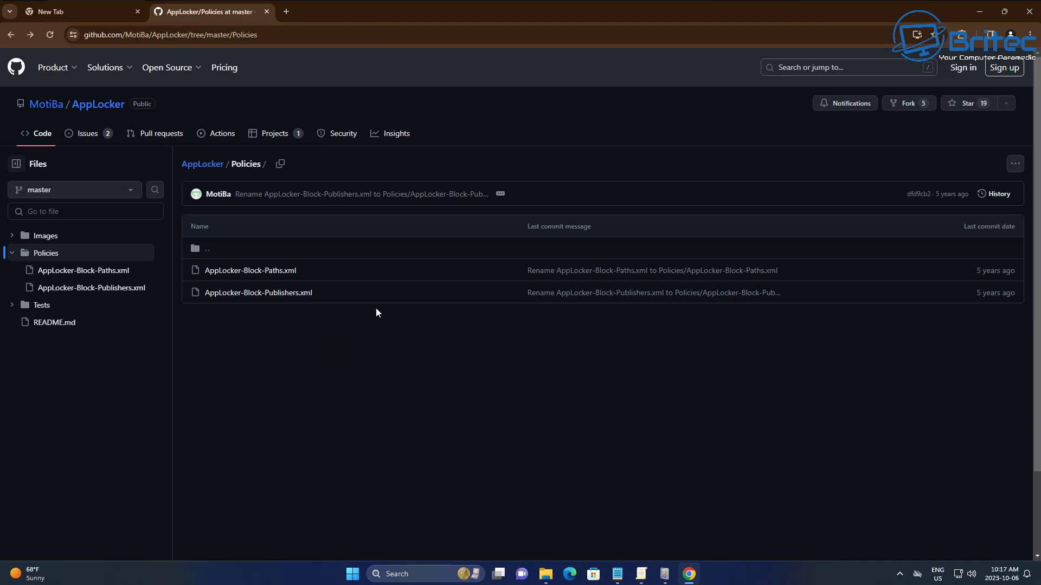
Return to the AppLocker repository's main page and read the README instructions for importing a policy into a Group Policy Object.
click(11, 34)
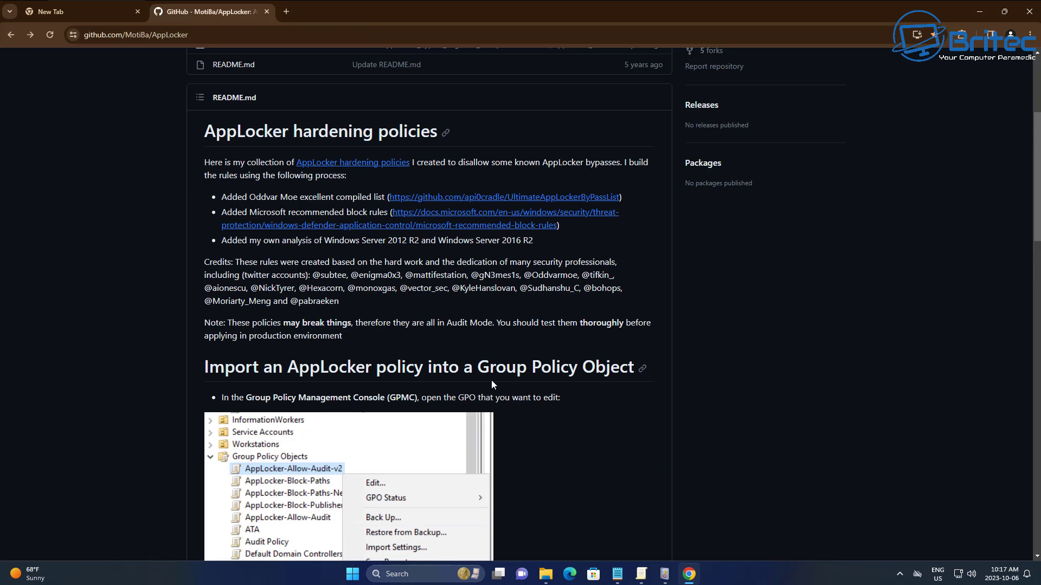
scroll(491, 379, down, 3)
scroll(494, 386, down, 2)
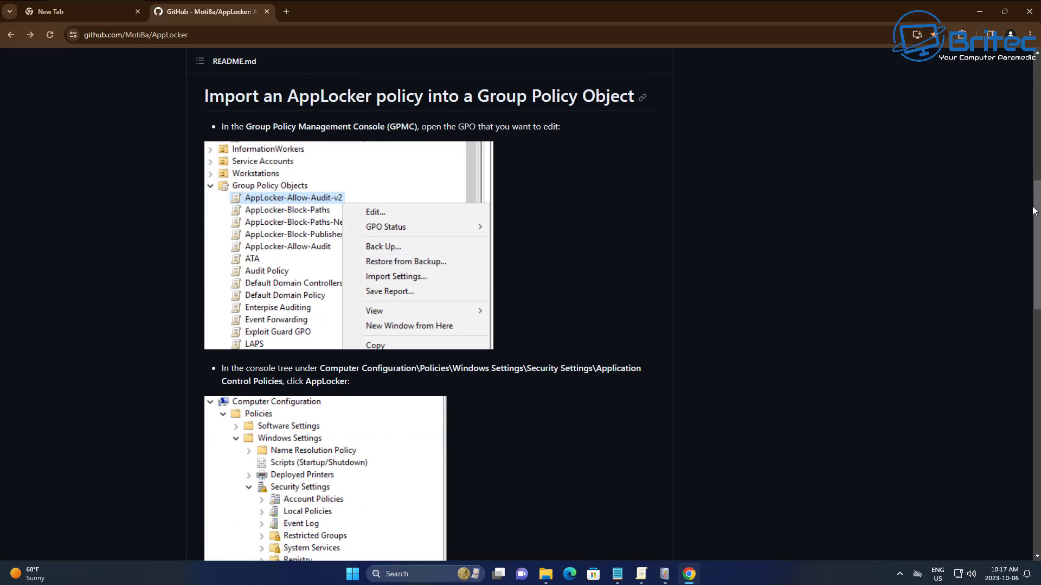
drag(1034, 226, 1036, 224)
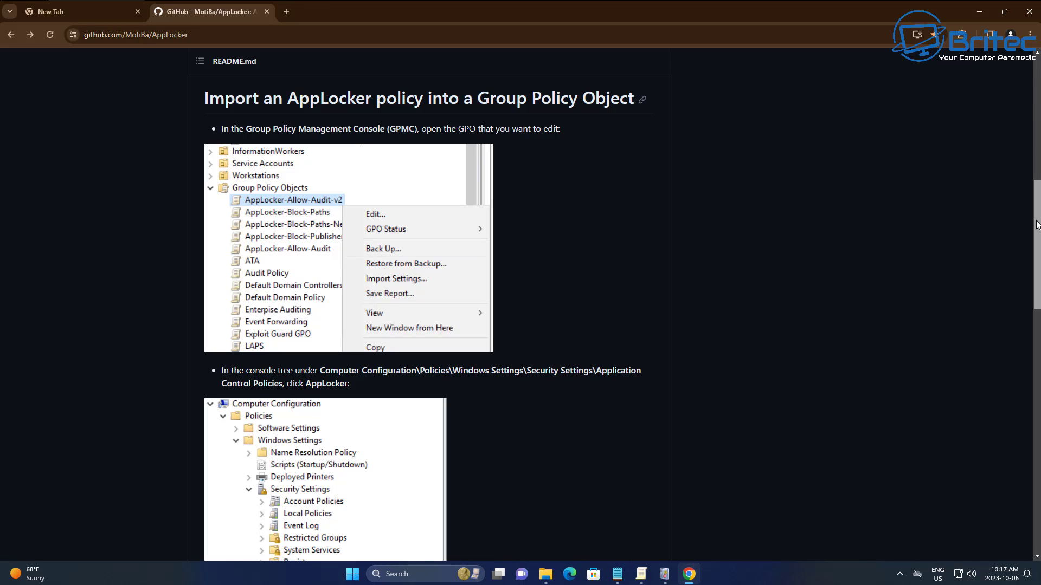
drag(1036, 225, 1011, 456)
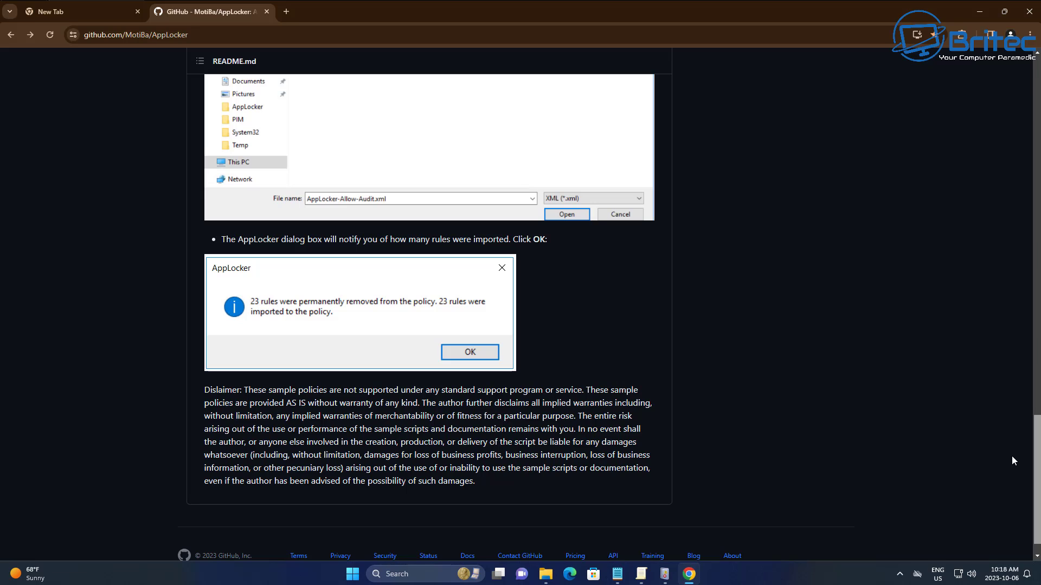
click(979, 11)
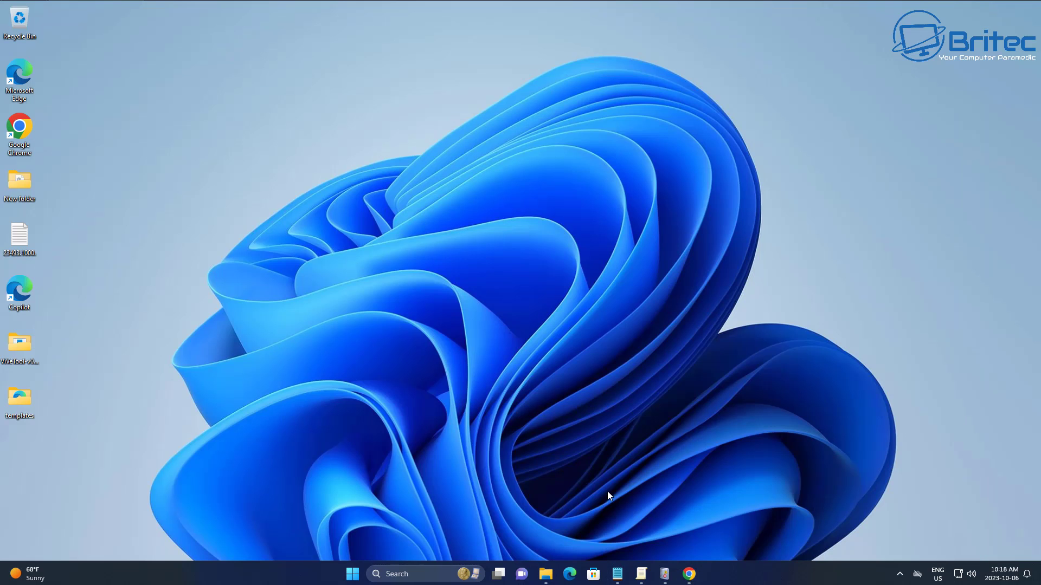
Switch to the Local Group Policy Editor and import AppLocker-Block-Paths.xml from the desktop's templates folder into AppLocker, replacing the existing rules.
click(641, 574)
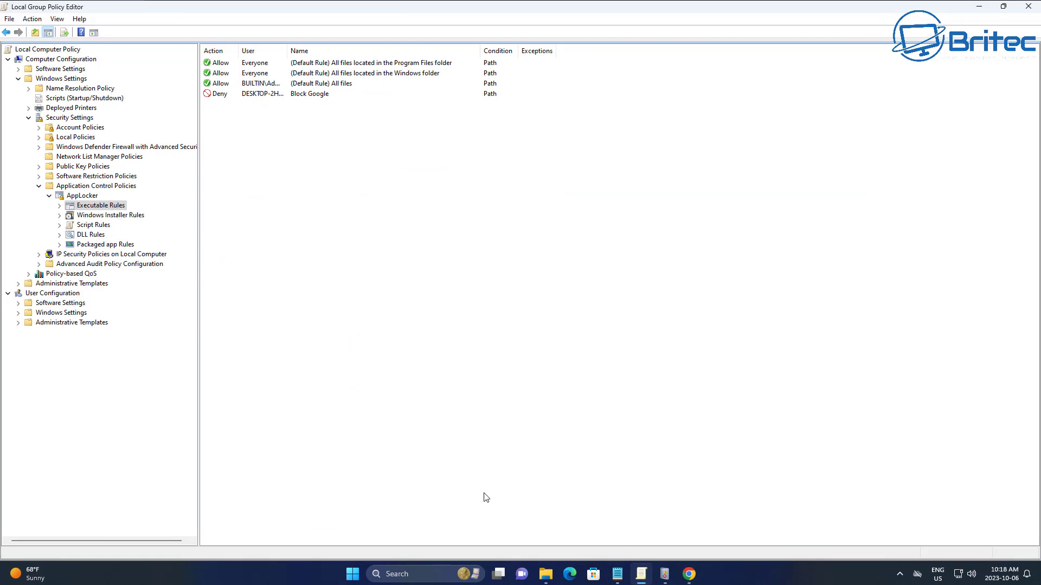
click(87, 198)
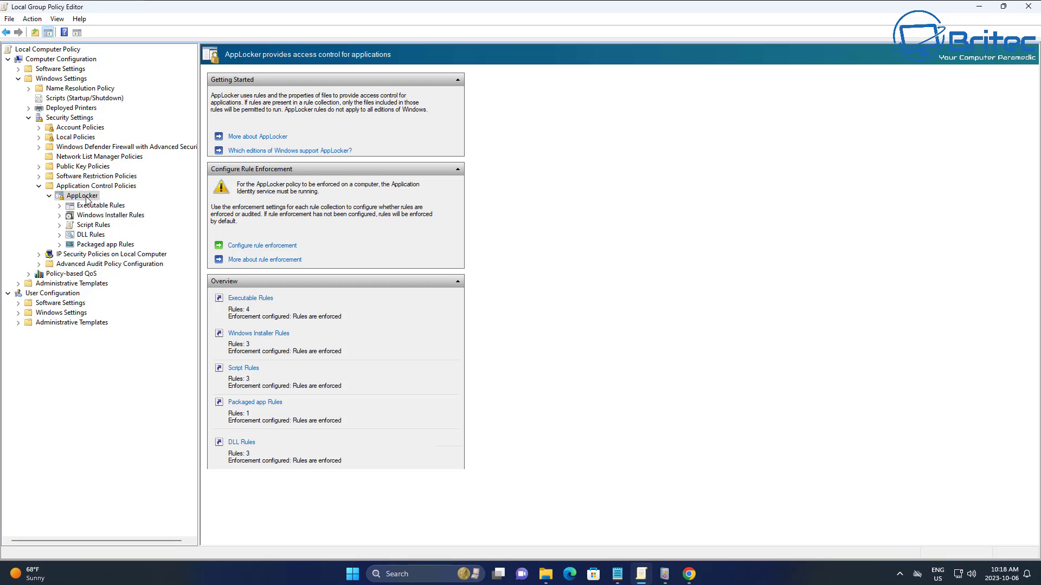
right_click(87, 200)
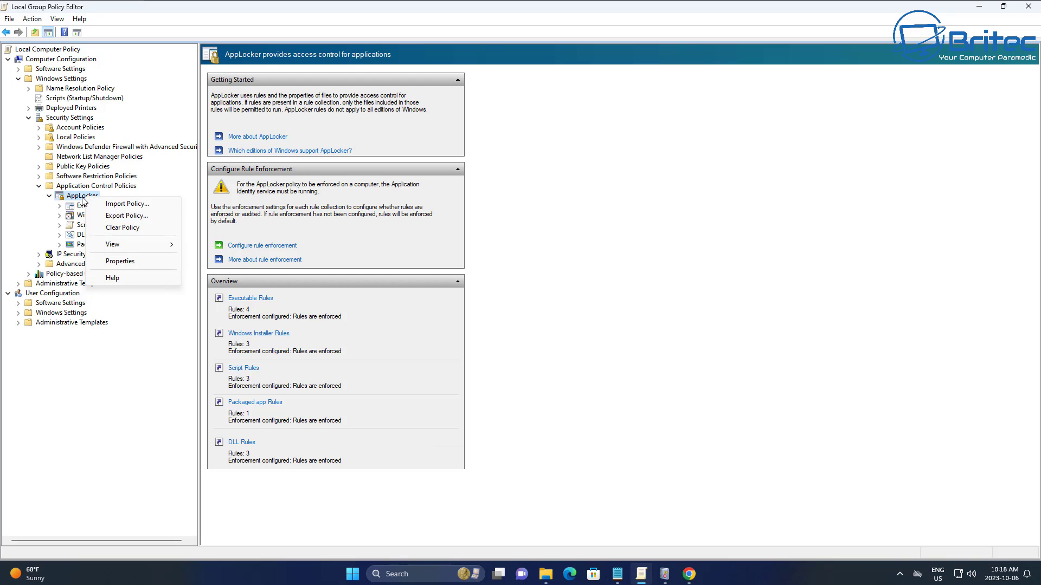
click(124, 204)
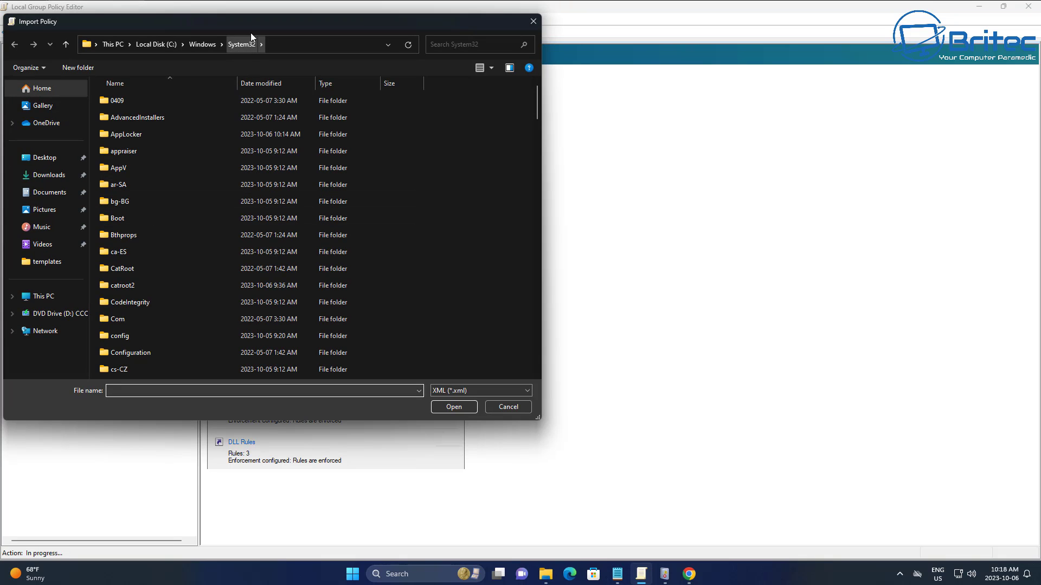
drag(250, 30, 448, 69)
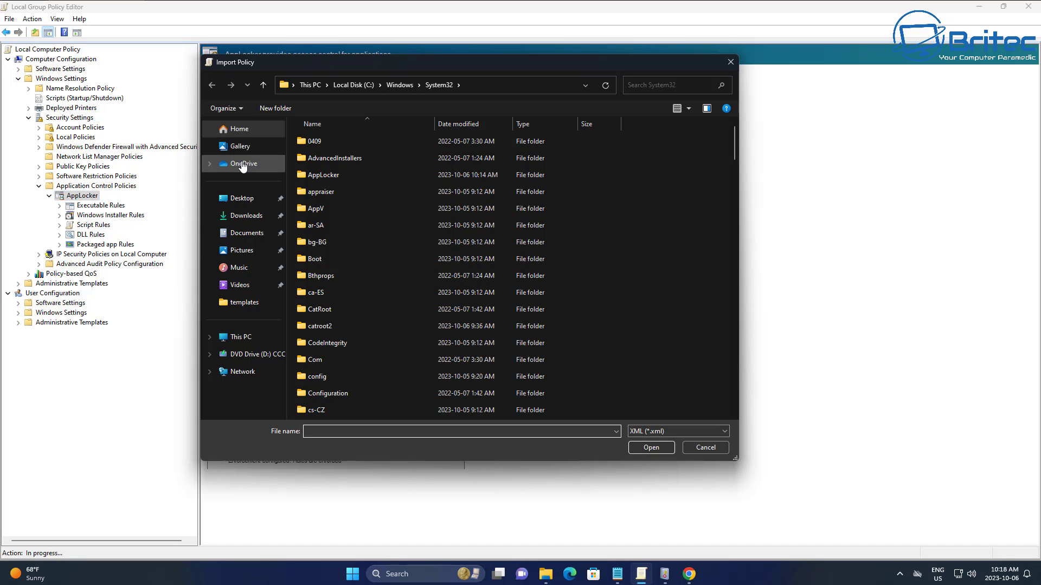
click(242, 198)
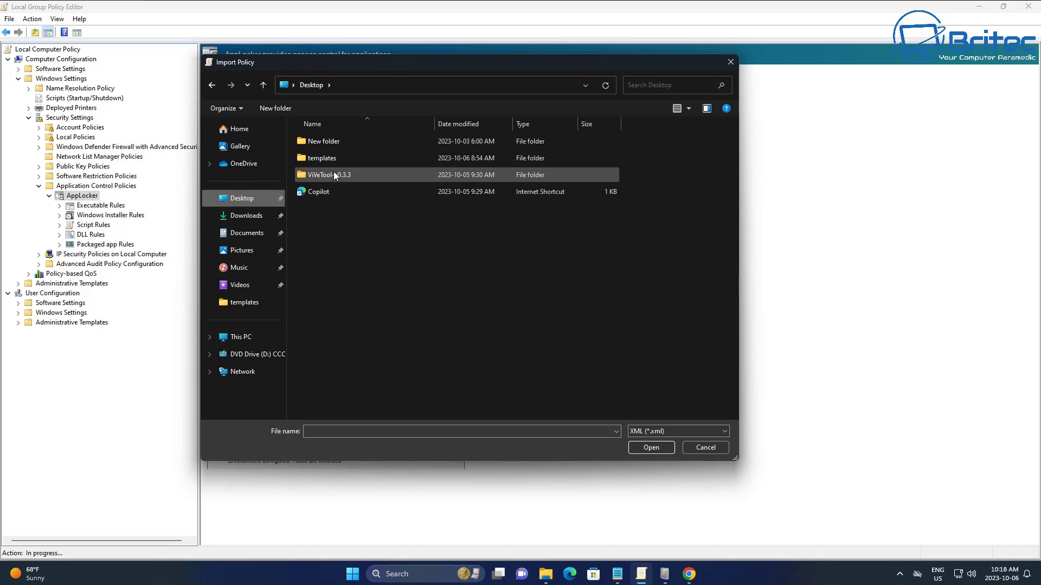
double_click(323, 158)
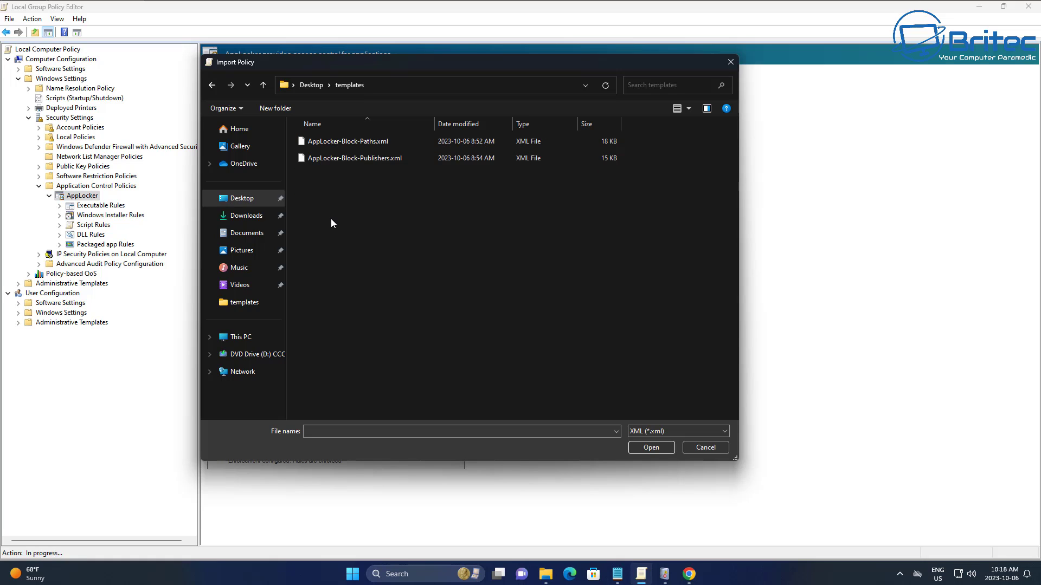
click(356, 141)
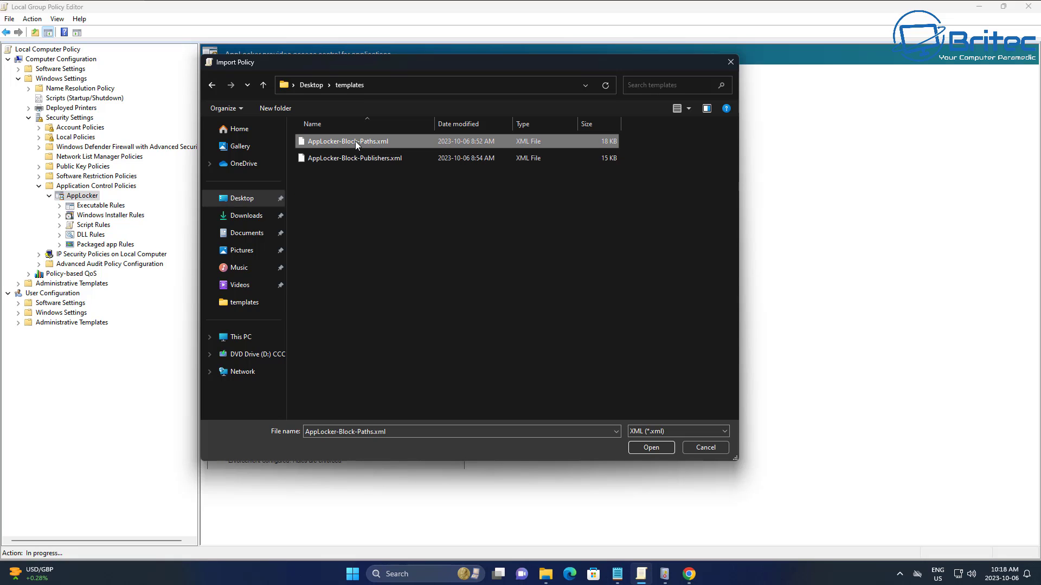
click(662, 448)
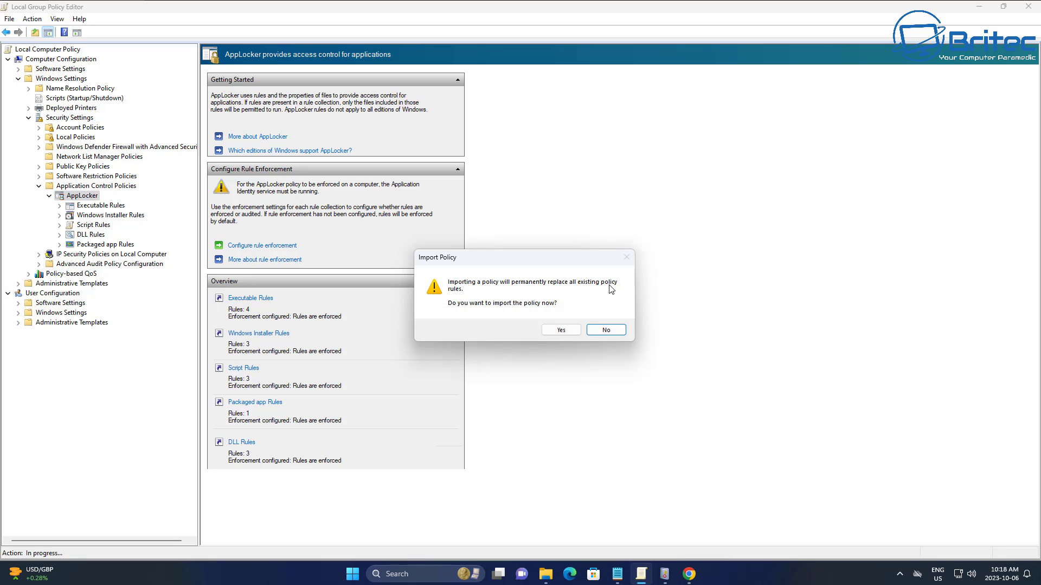
click(561, 330)
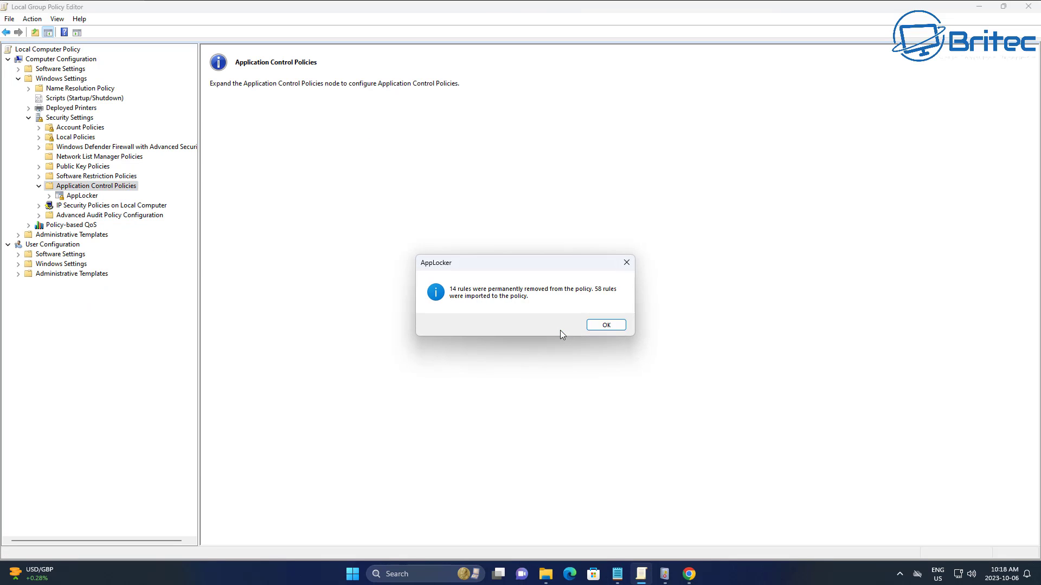
click(606, 326)
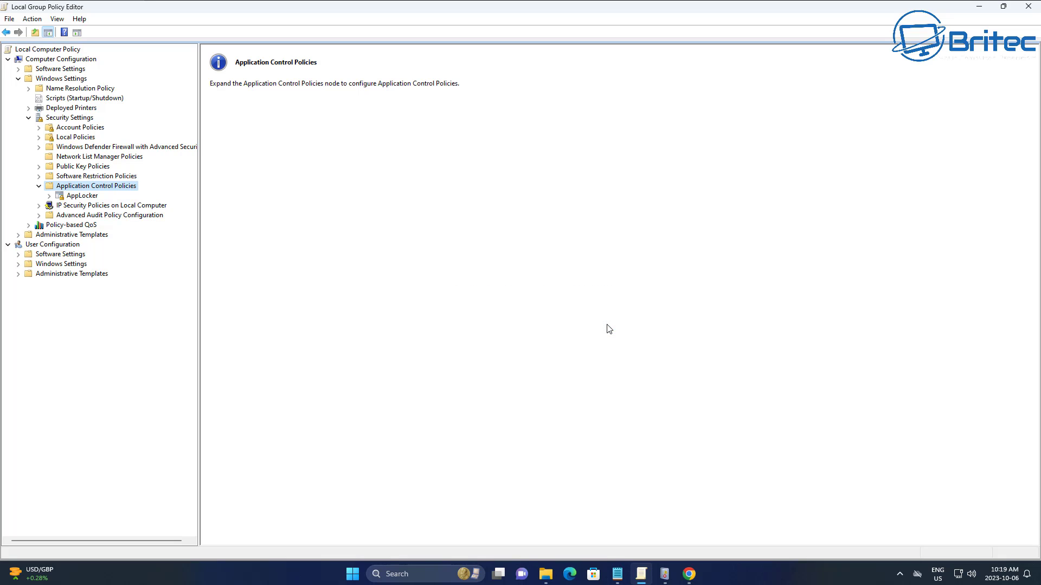
Expand AppLocker and review the rules listed under Executable Rules and Windows Installer Rules.
click(49, 197)
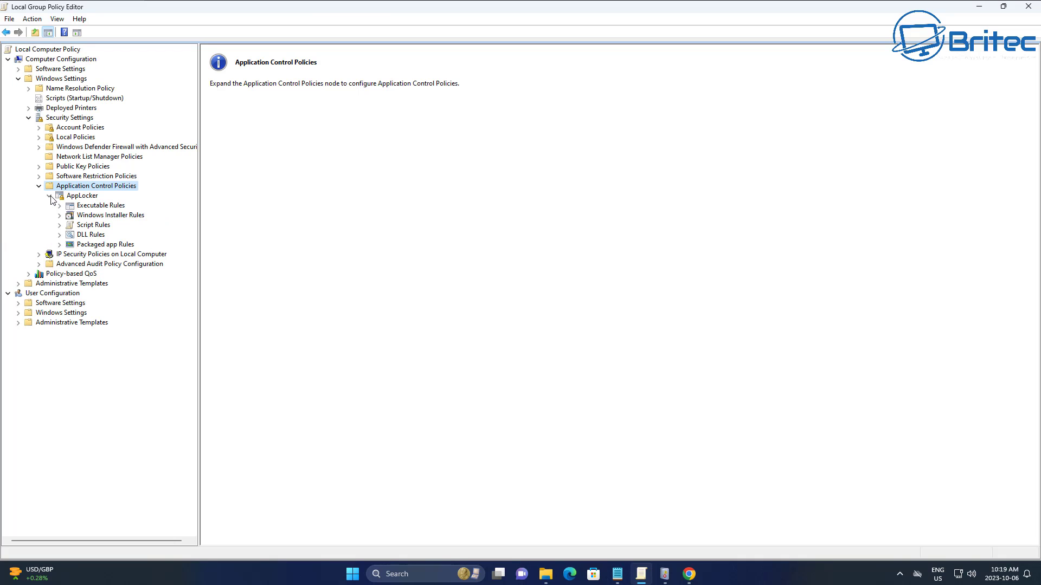
click(81, 196)
click(82, 206)
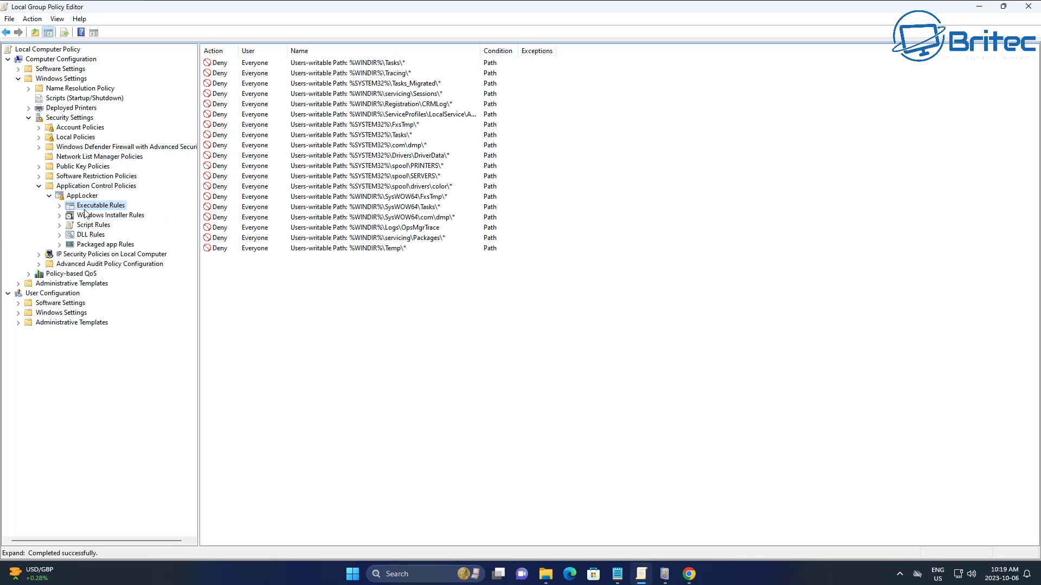
click(90, 215)
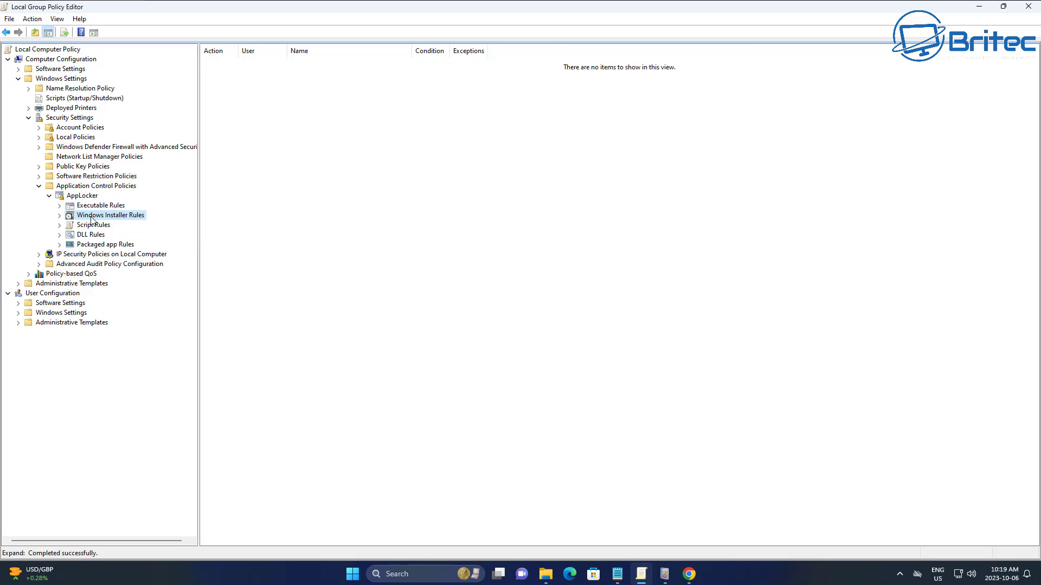
Create the default allow rules under Executable Rules and check them alongside the imported deny rules.
click(65, 206)
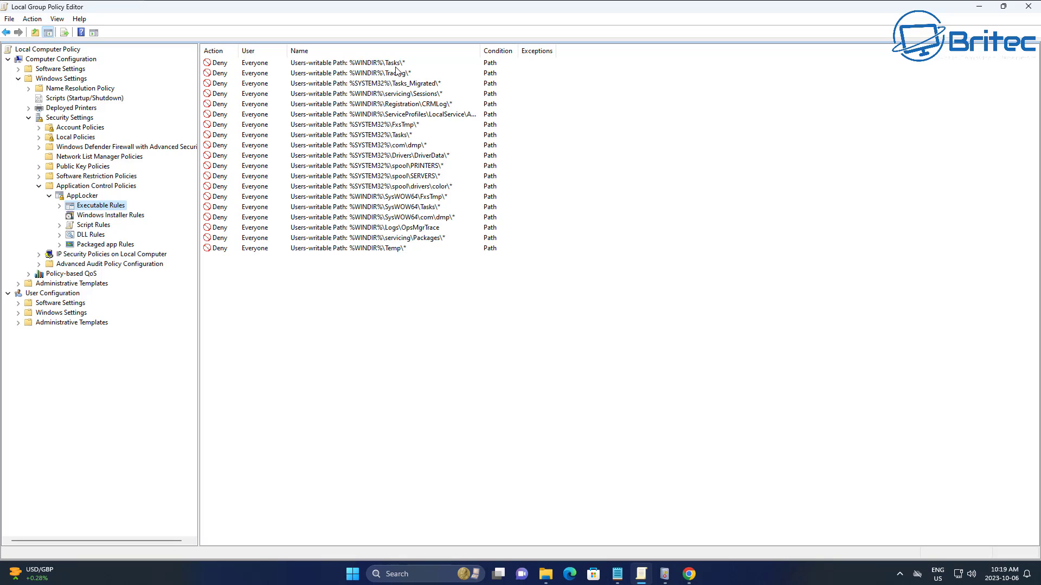
right_click(255, 273)
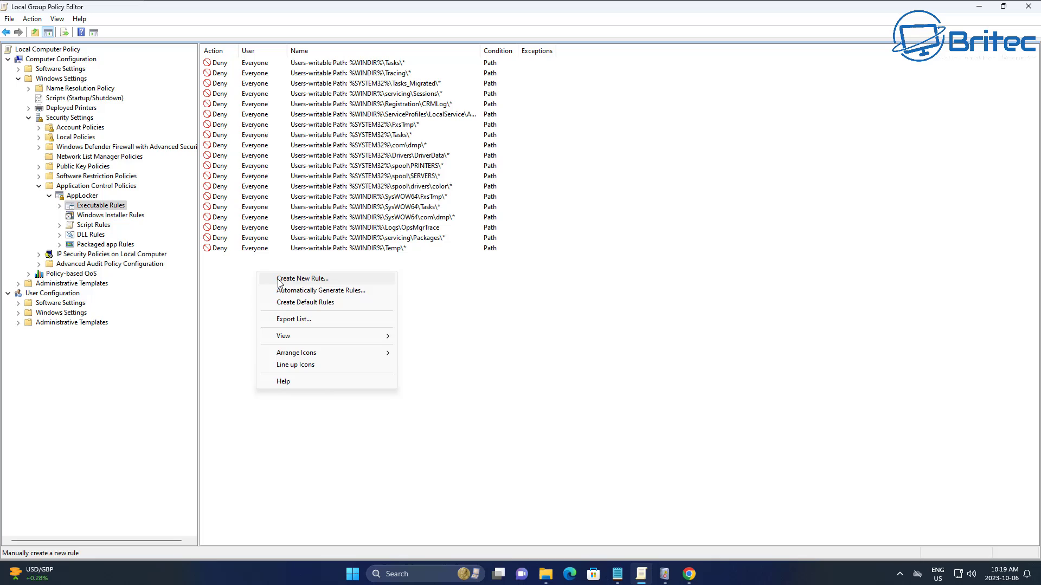
click(297, 303)
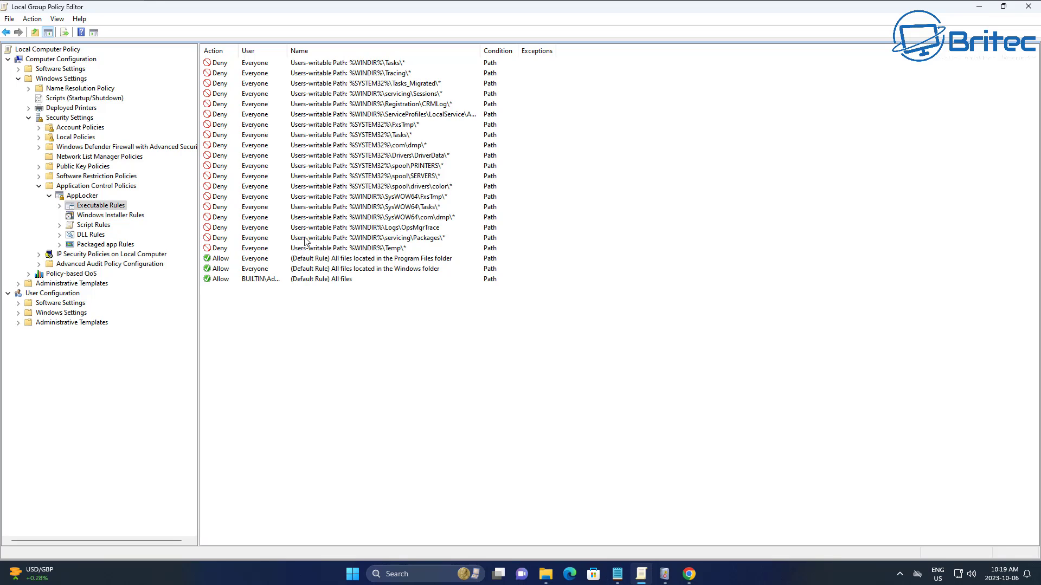
drag(358, 310, 239, 133)
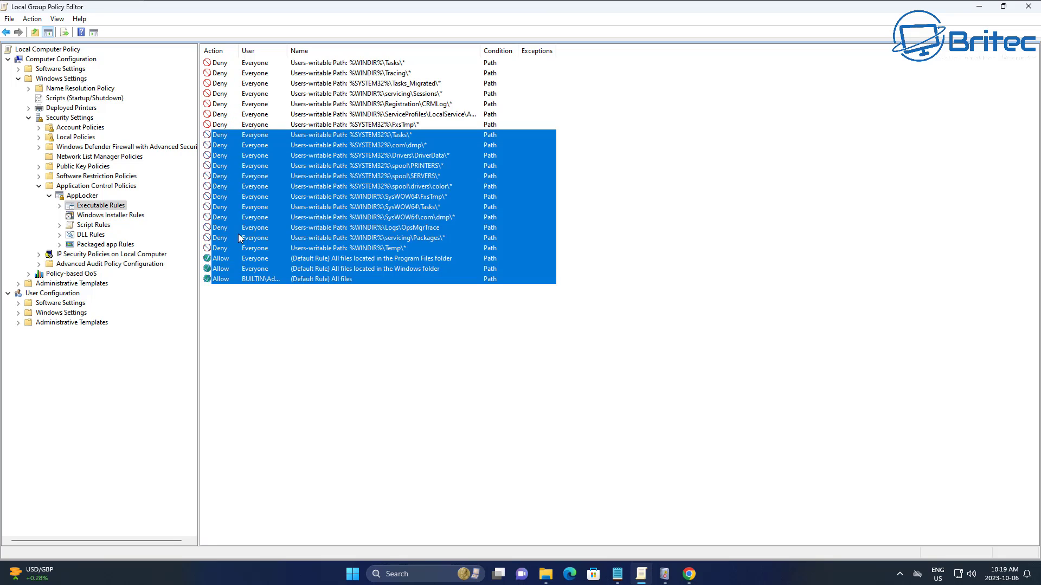
click(269, 294)
click(536, 239)
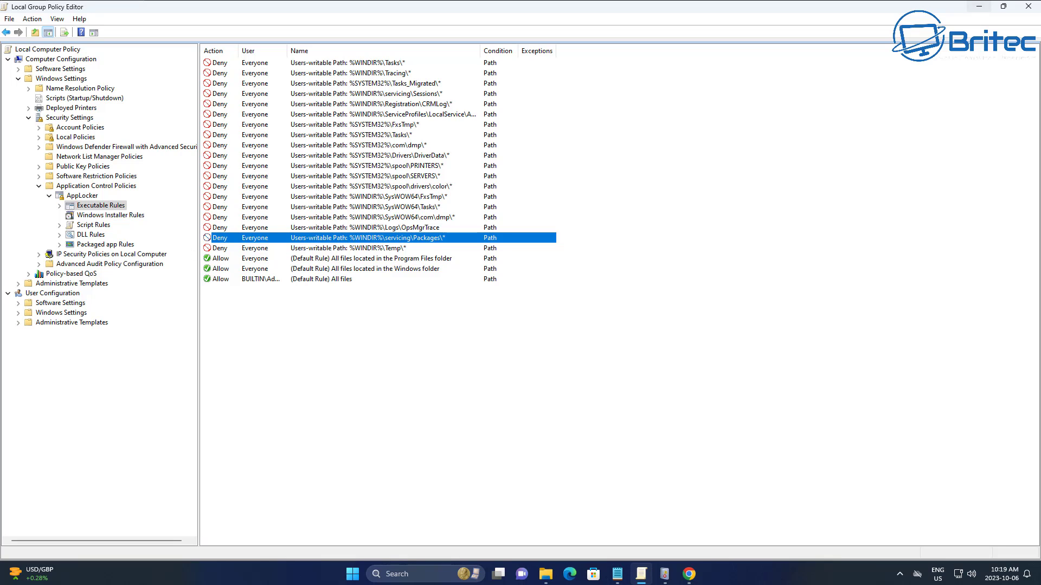
click(786, 109)
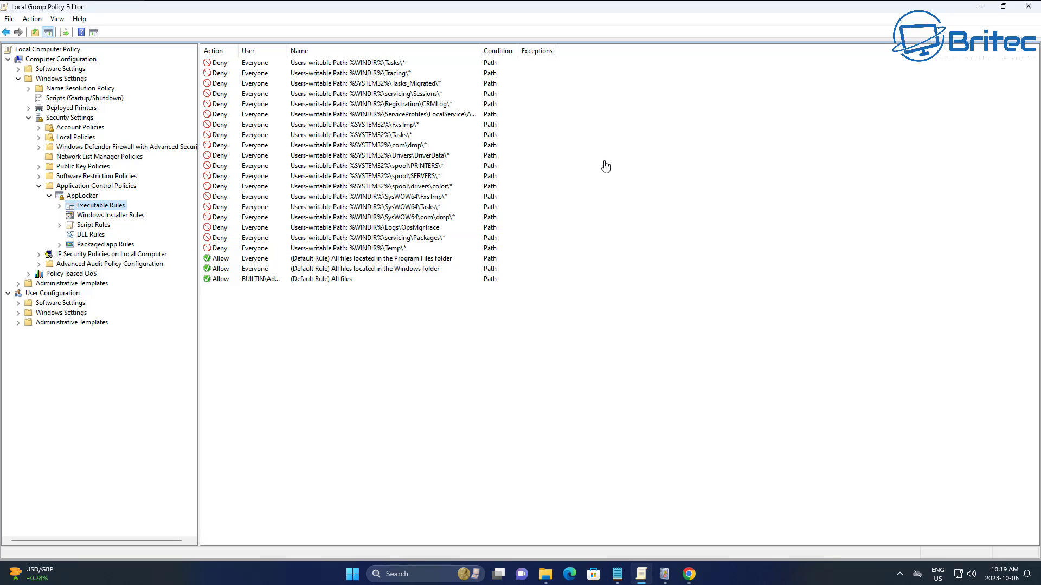
Review the DLL, Packaged app and Script Rules, widening the Name column to read the full paths.
click(90, 235)
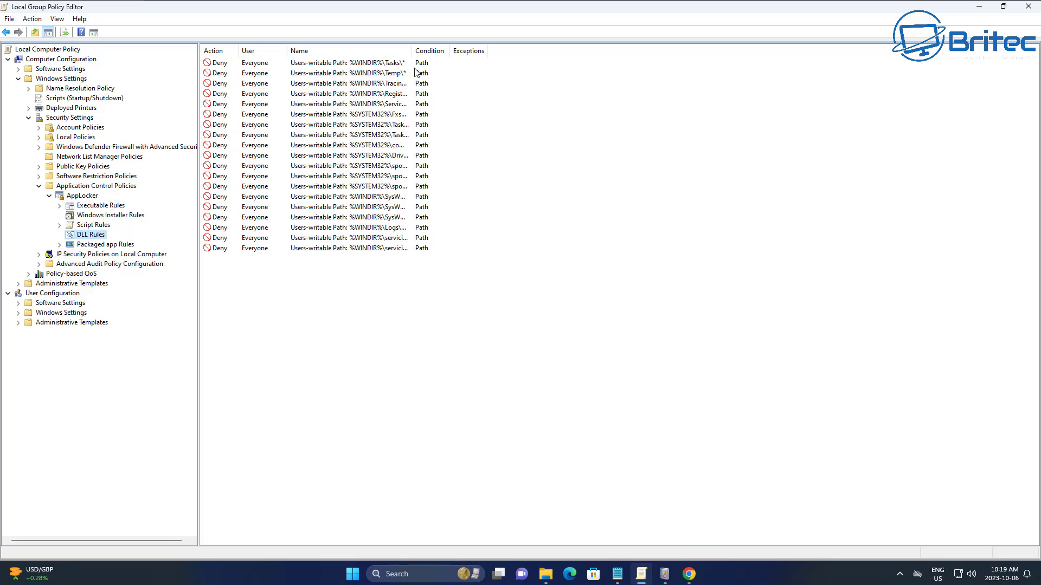
drag(412, 53, 640, 59)
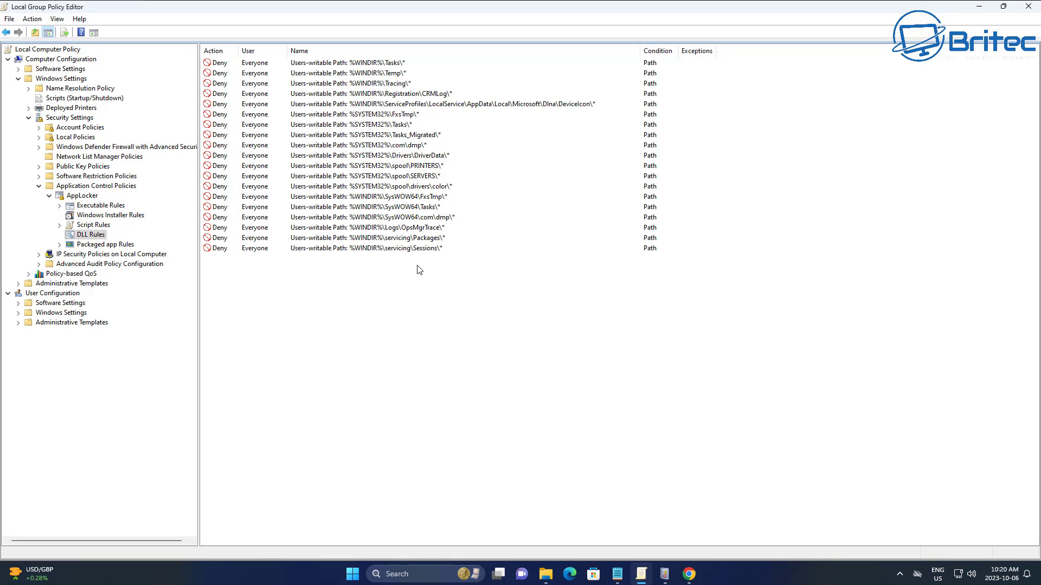
click(92, 245)
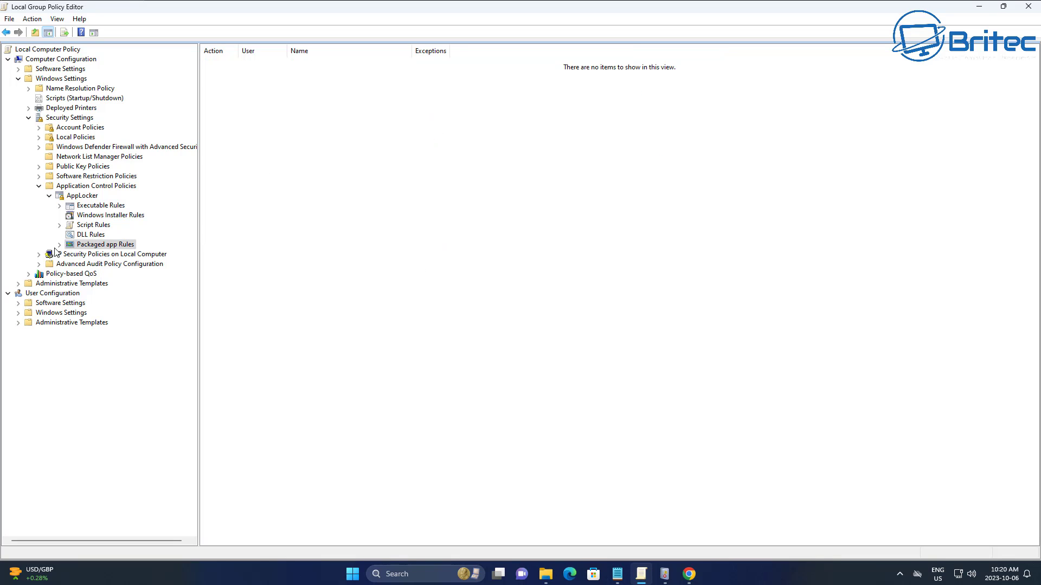
click(81, 226)
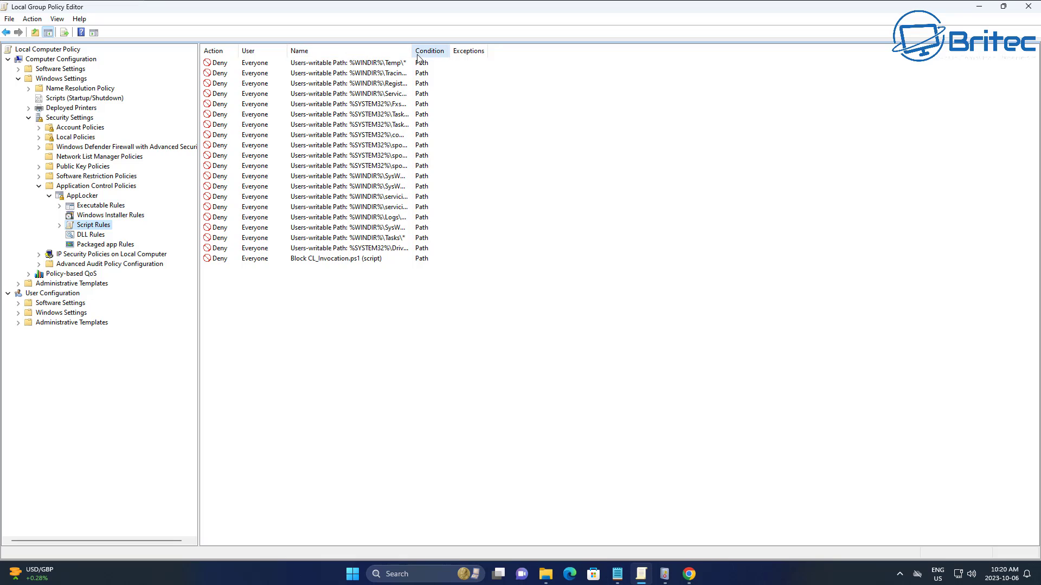
drag(413, 54, 675, 65)
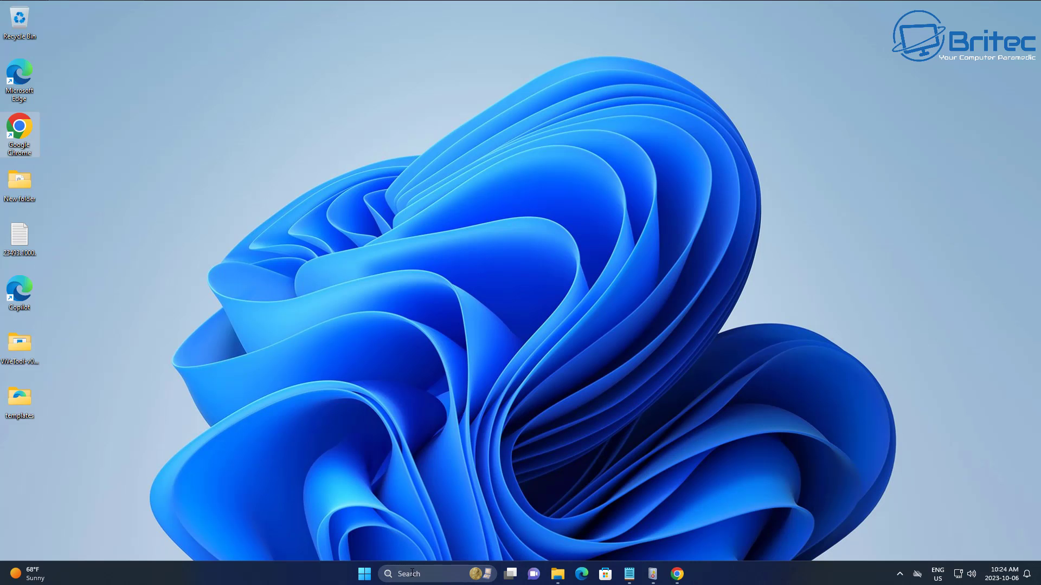
Open the Services console maximized, check the Application Identity service, and close the console.
click(413, 573)
text(services)
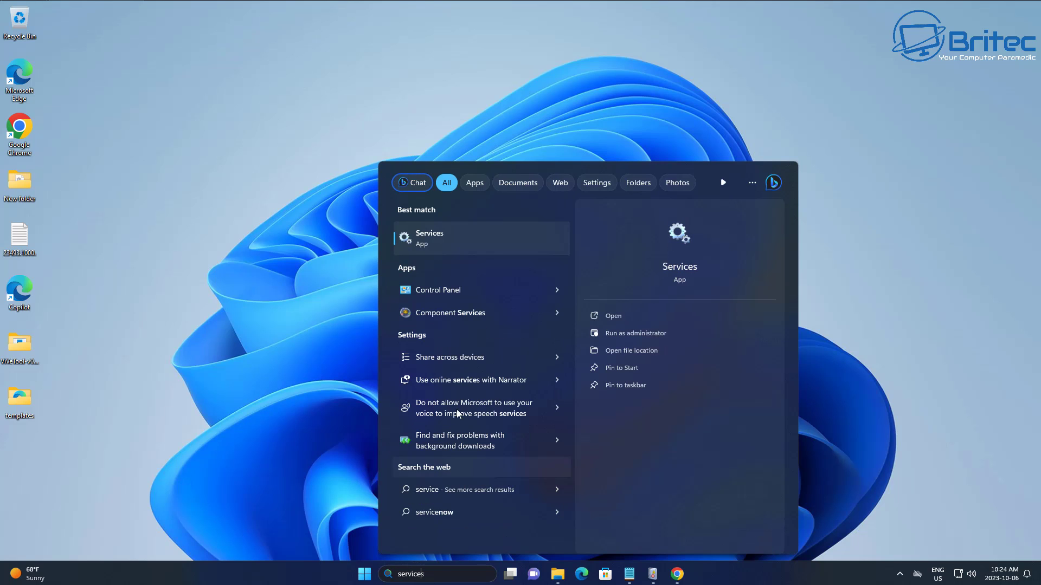
click(438, 245)
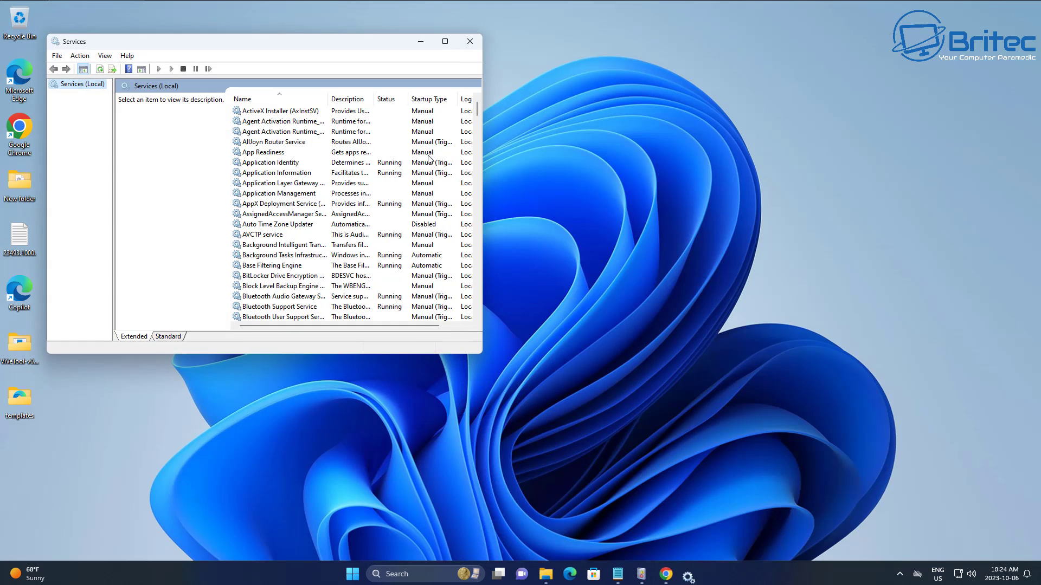
click(453, 43)
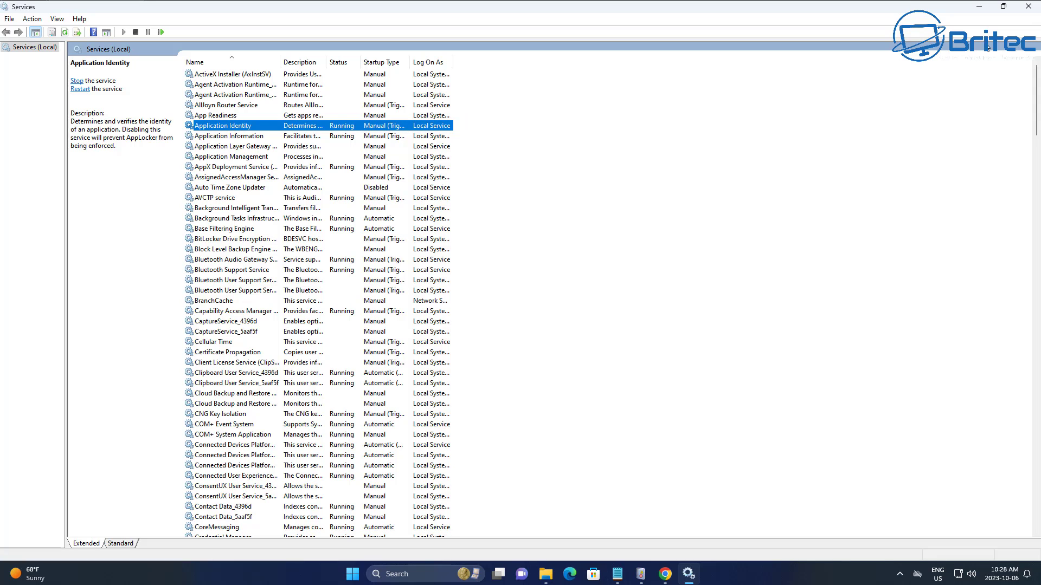
click(1028, 6)
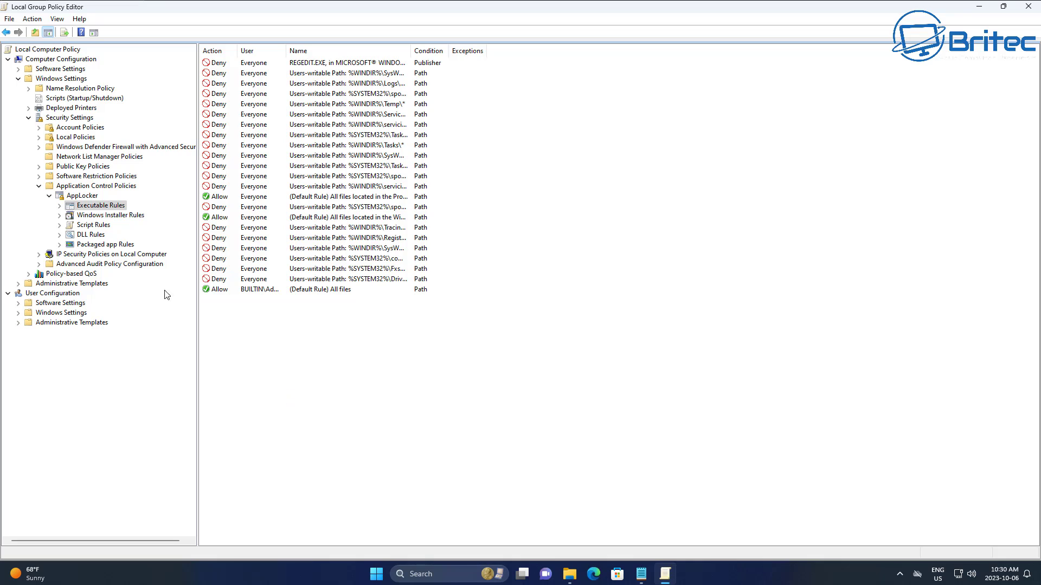
Look at Software Restriction Policies, and return to Application Control Policies and expand AppLocker to view its overview.
click(39, 185)
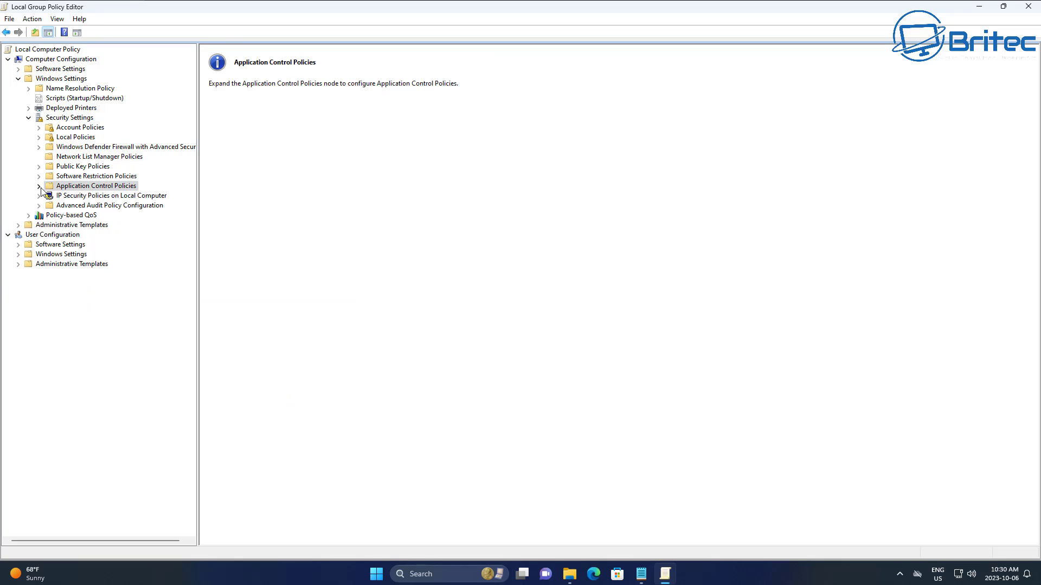
click(79, 176)
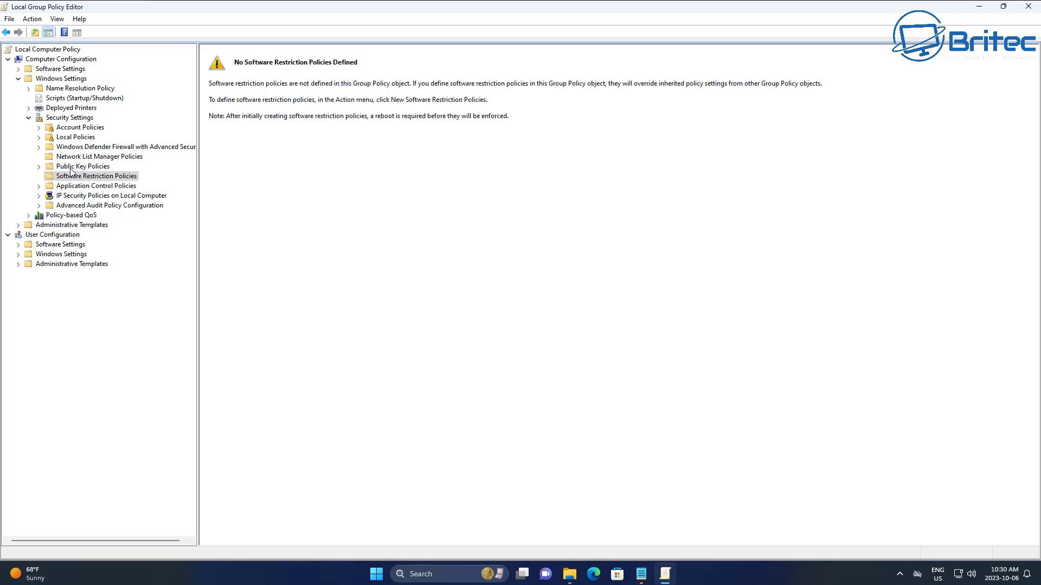
click(69, 187)
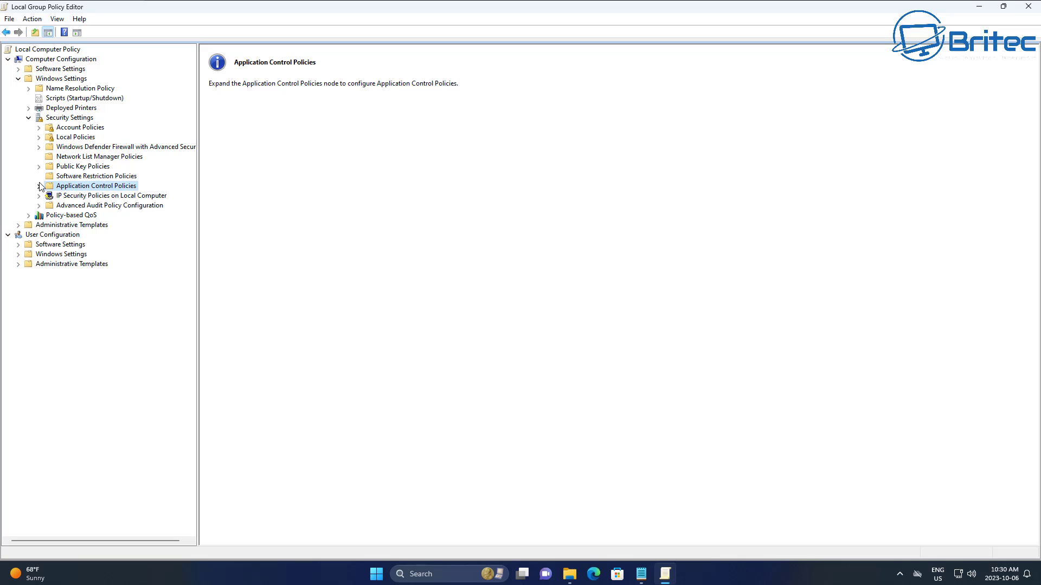
click(39, 186)
click(60, 196)
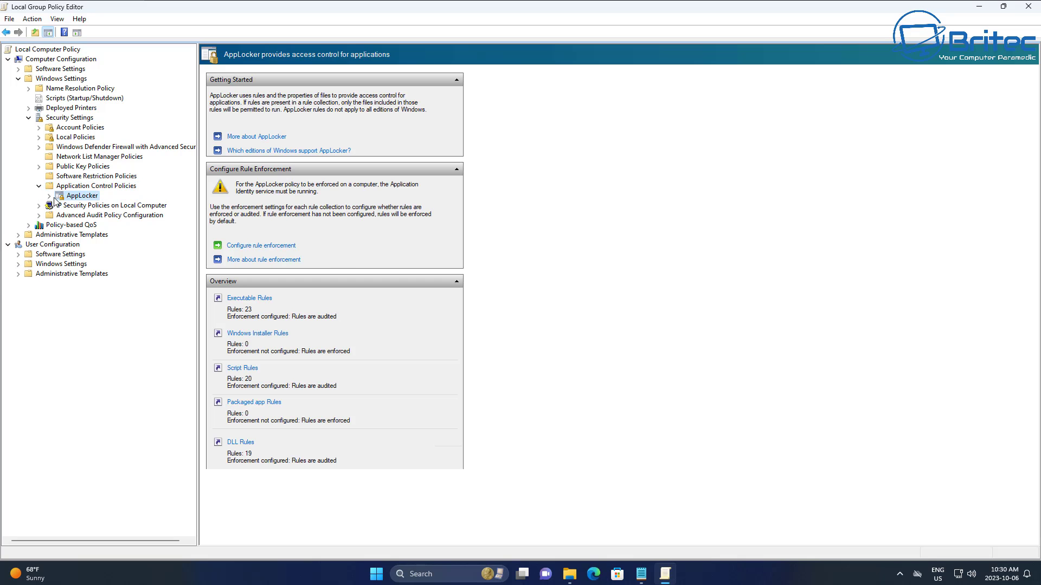
click(48, 196)
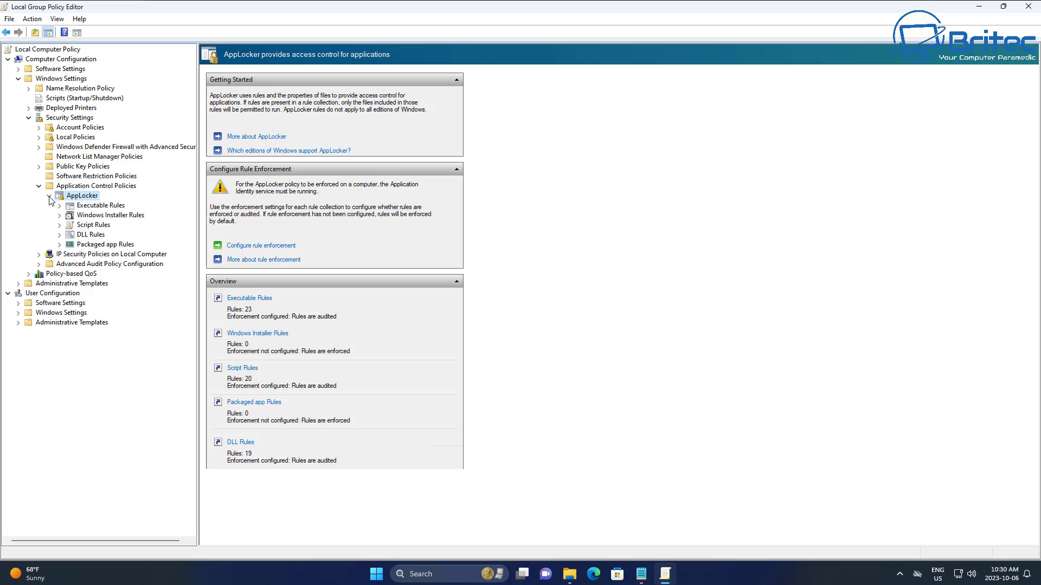
Review the Windows Installer, DLL, Script and Executable Rules lists under AppLocker.
click(108, 219)
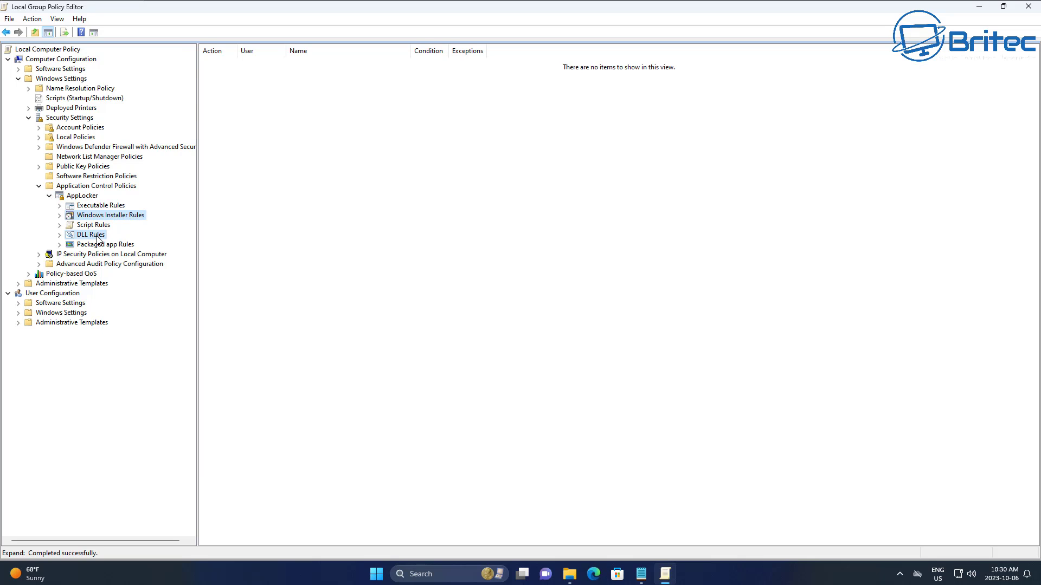
click(98, 233)
click(96, 225)
click(101, 206)
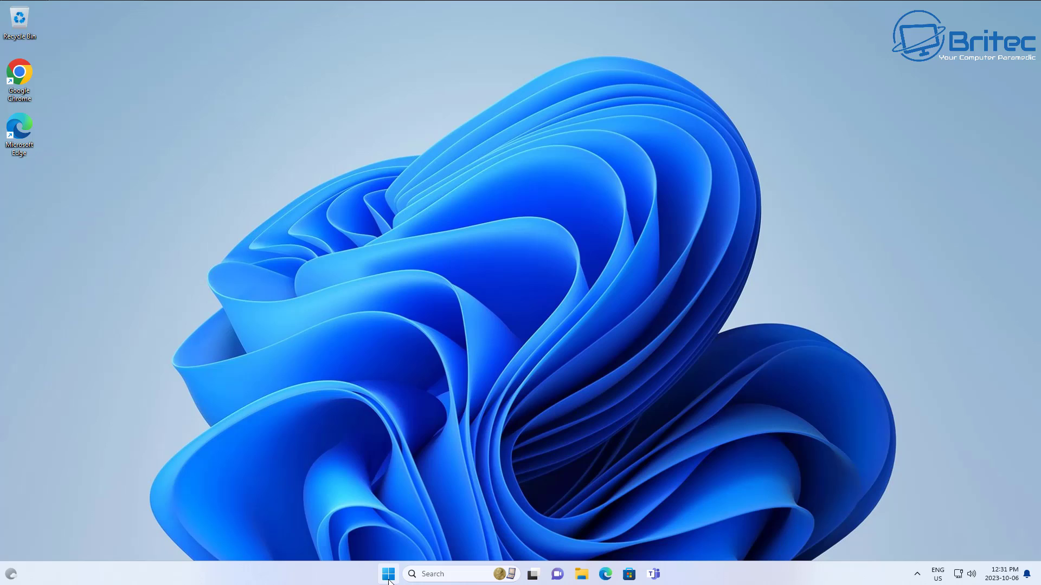
From the standard user account, search for gpedit, try to open the Group Policy editor, and dismiss the error dialog.
click(388, 575)
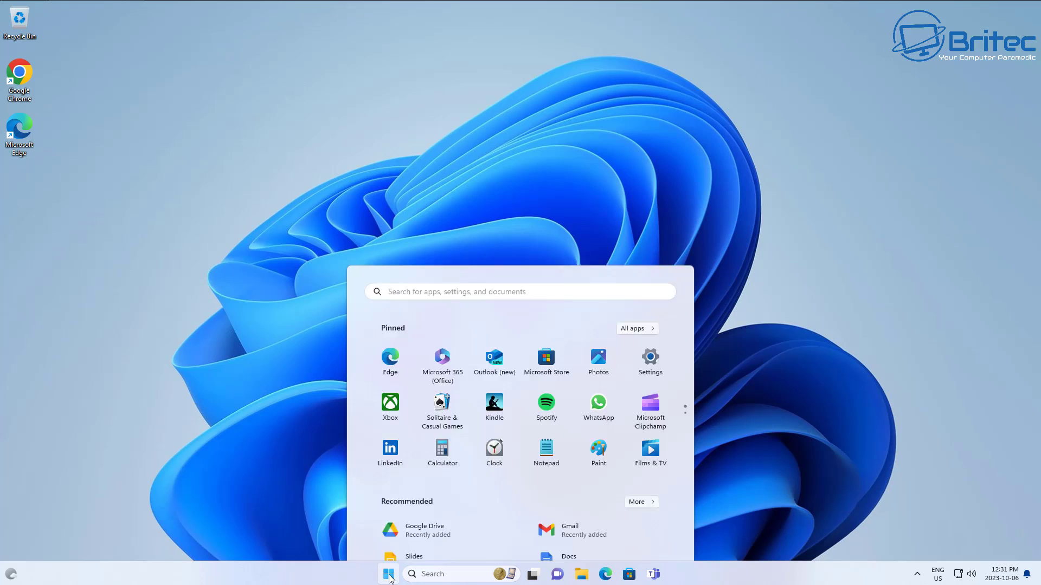
click(203, 379)
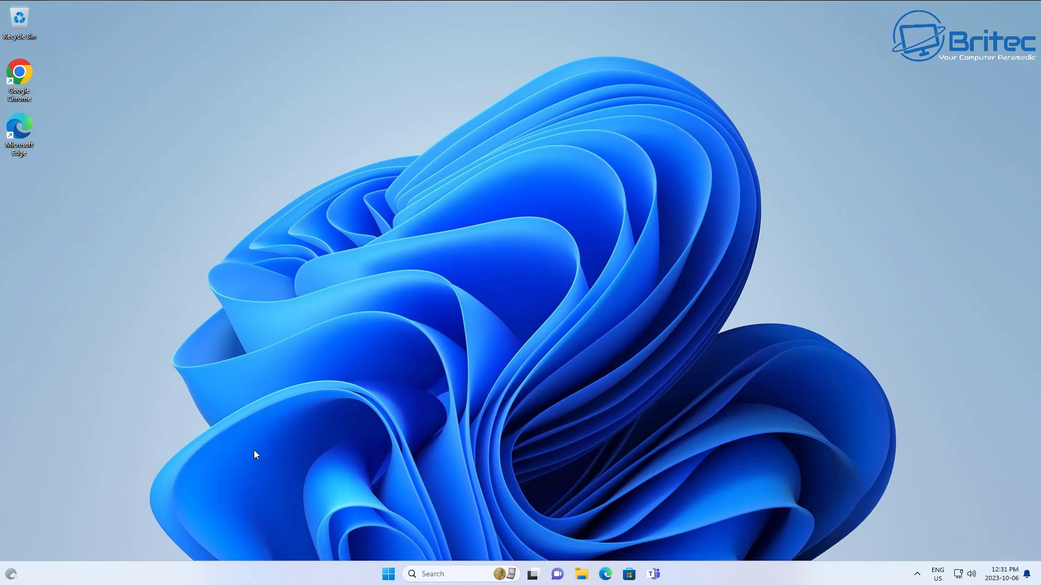
click(388, 574)
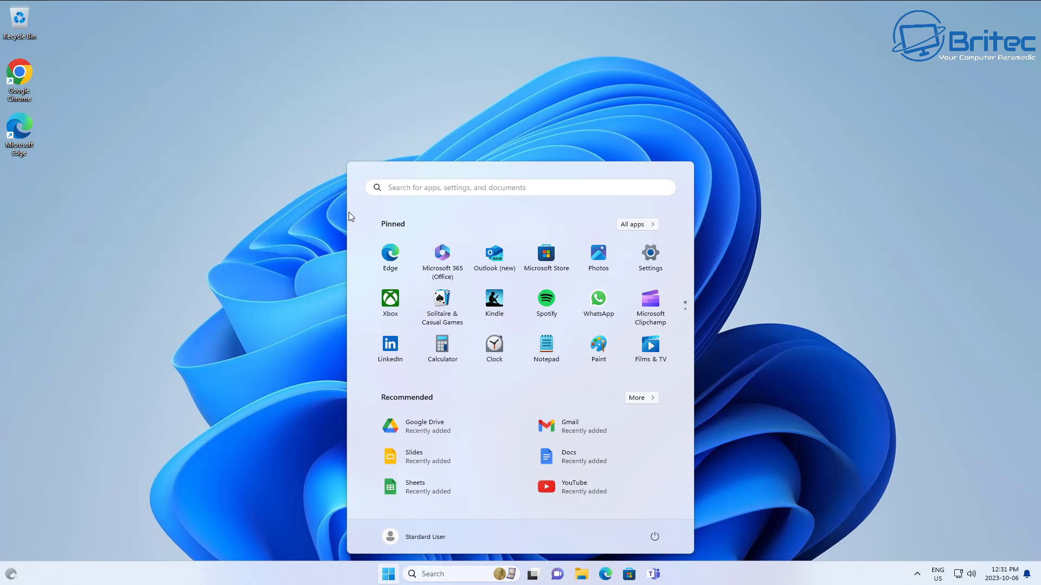
click(412, 185)
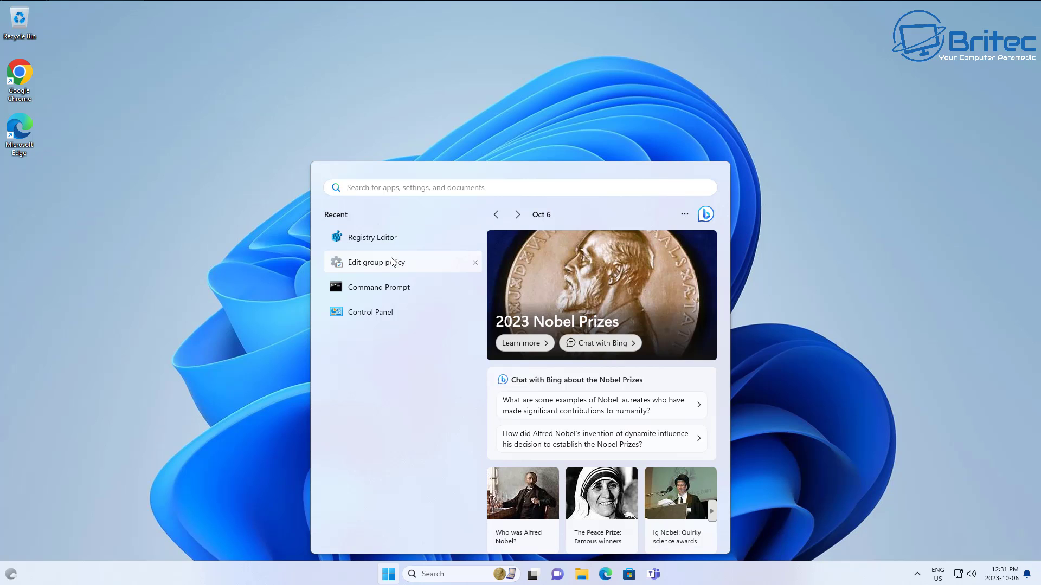
text(gpedit)
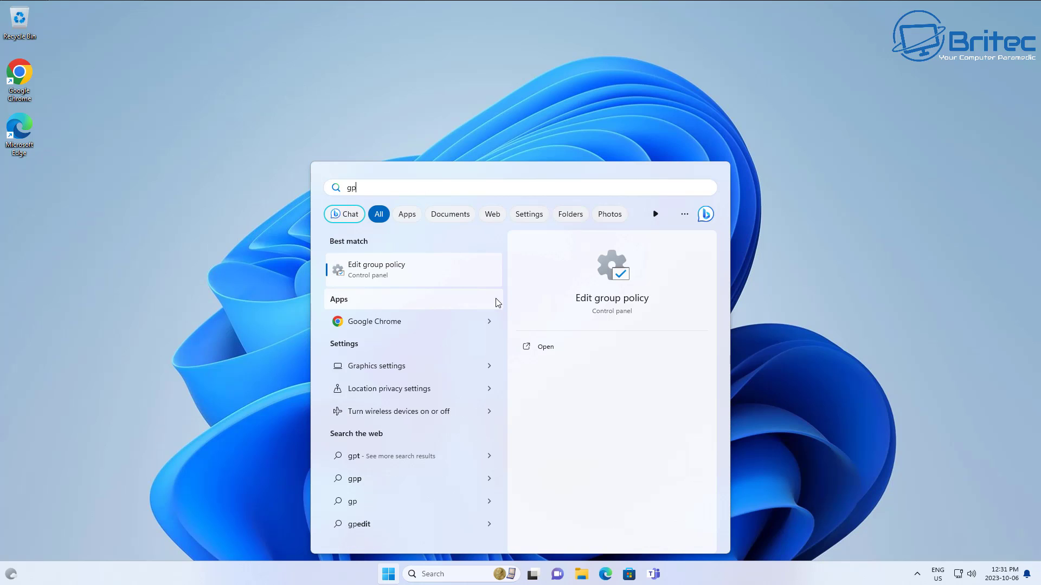
click(385, 266)
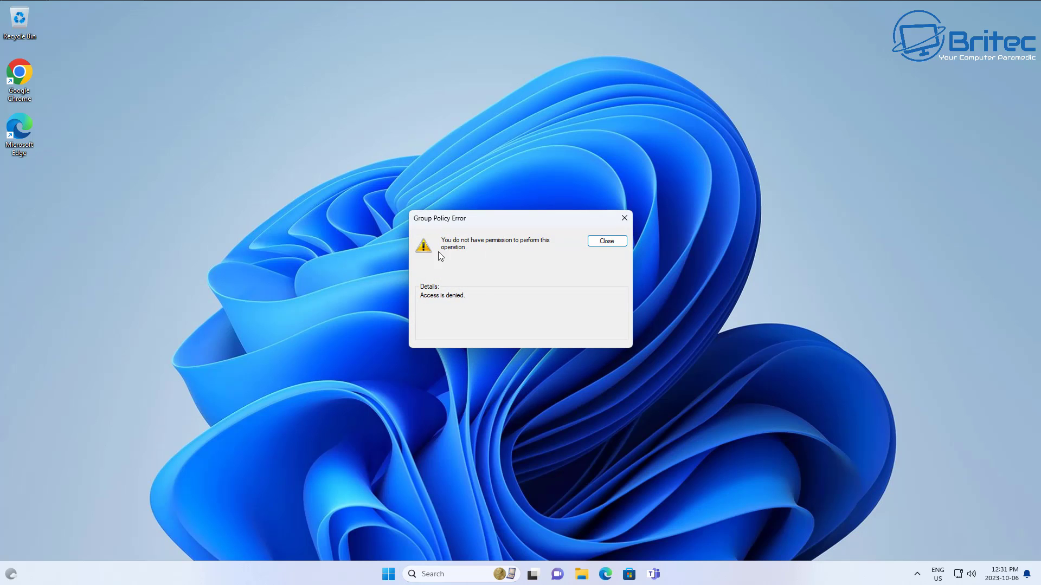
click(605, 241)
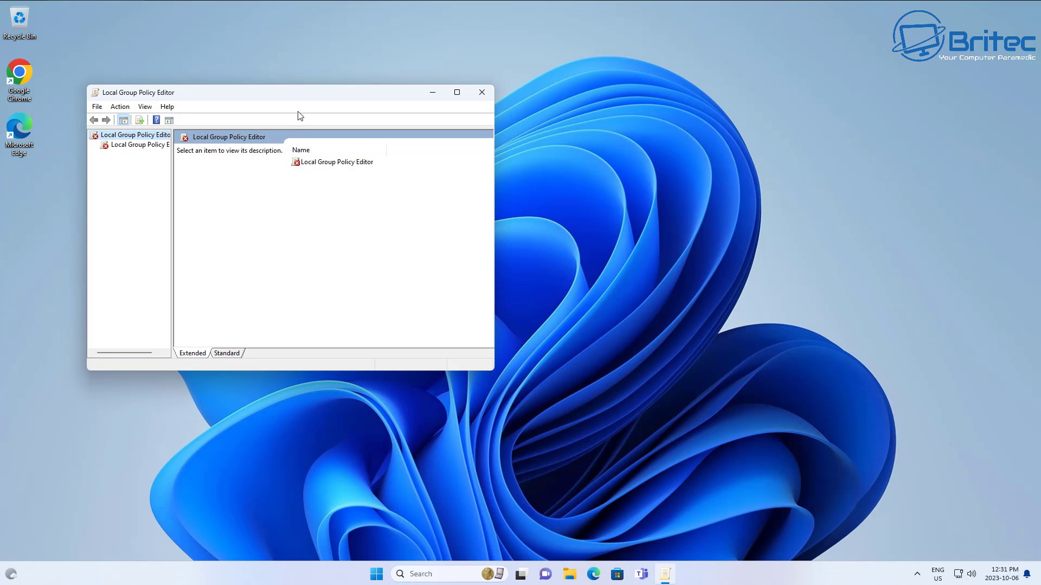
Move the Local Group Policy Editor window toward the screen's centre, widen its tree pane, and inspect both nodes.
drag(302, 100, 531, 122)
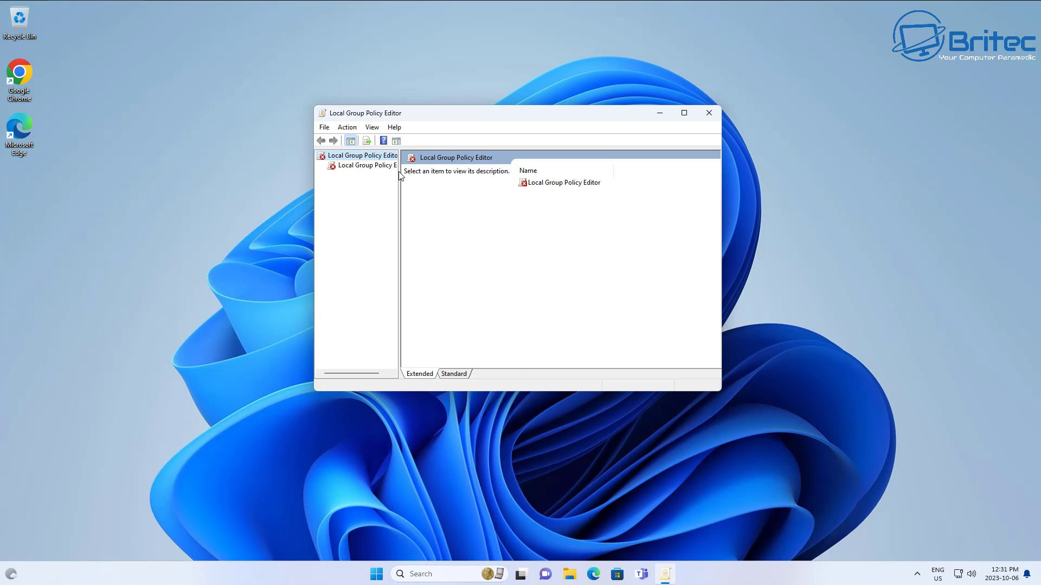
drag(399, 174, 477, 173)
click(374, 165)
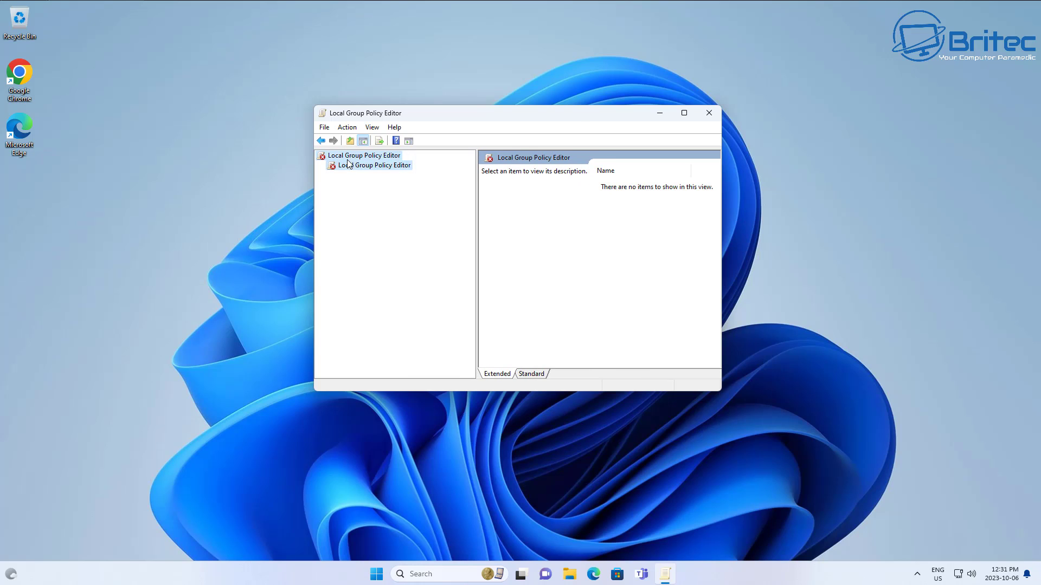
click(364, 156)
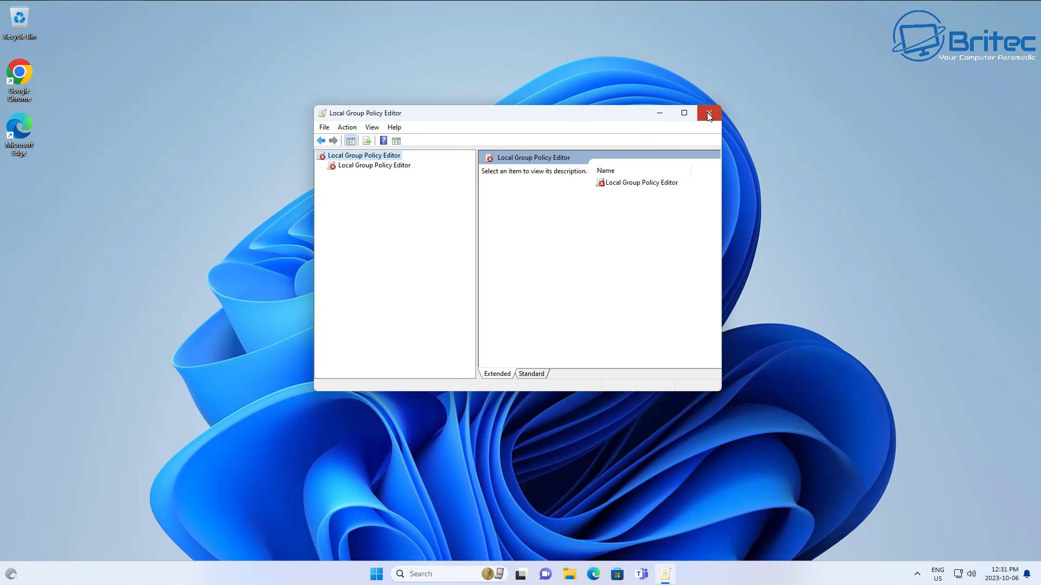
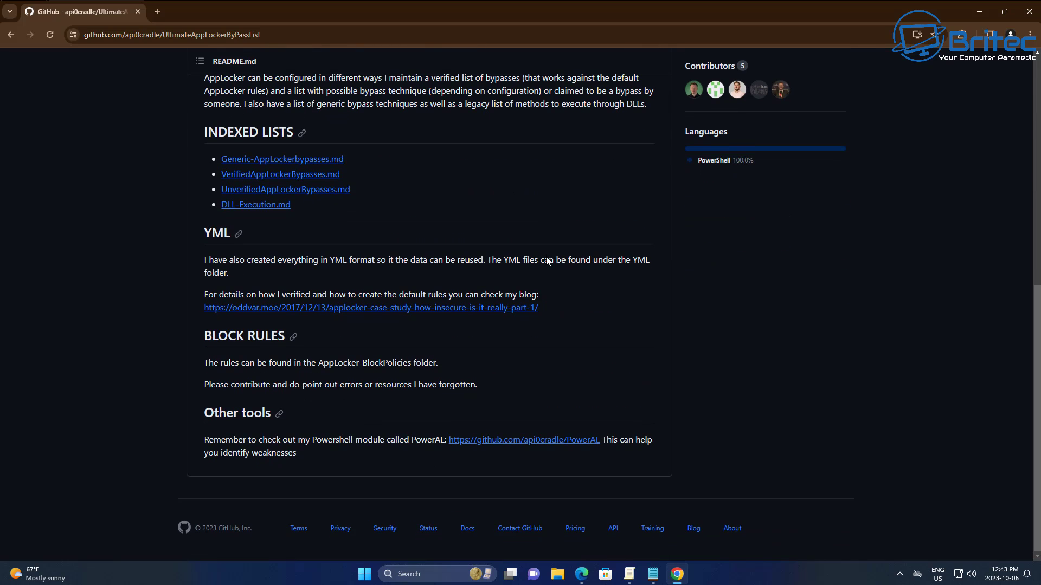
Switch to the UltimateAppLockerByPassList repository in Chrome and look over its README and file list.
scroll(547, 261, up, 8)
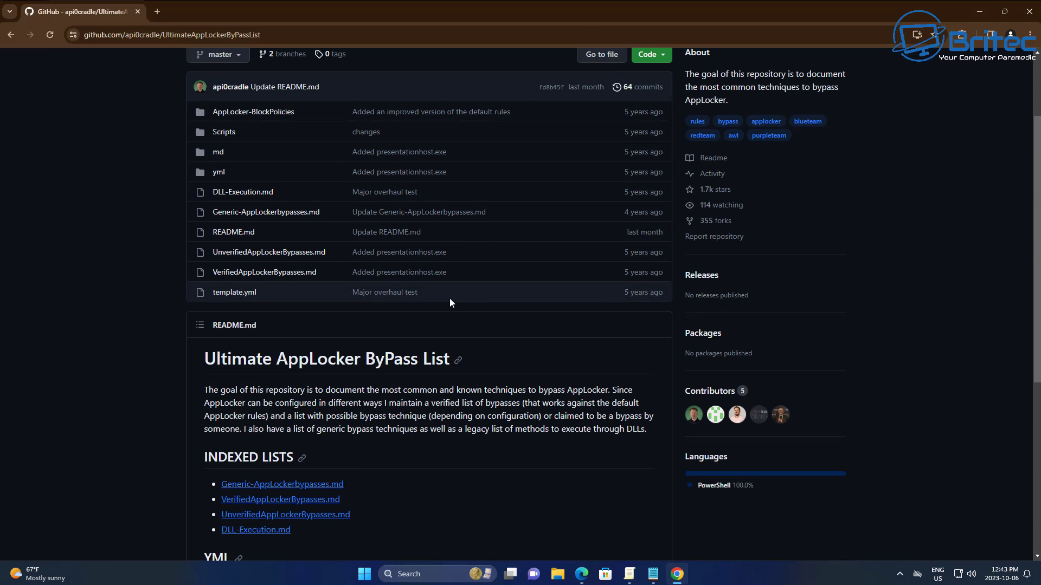
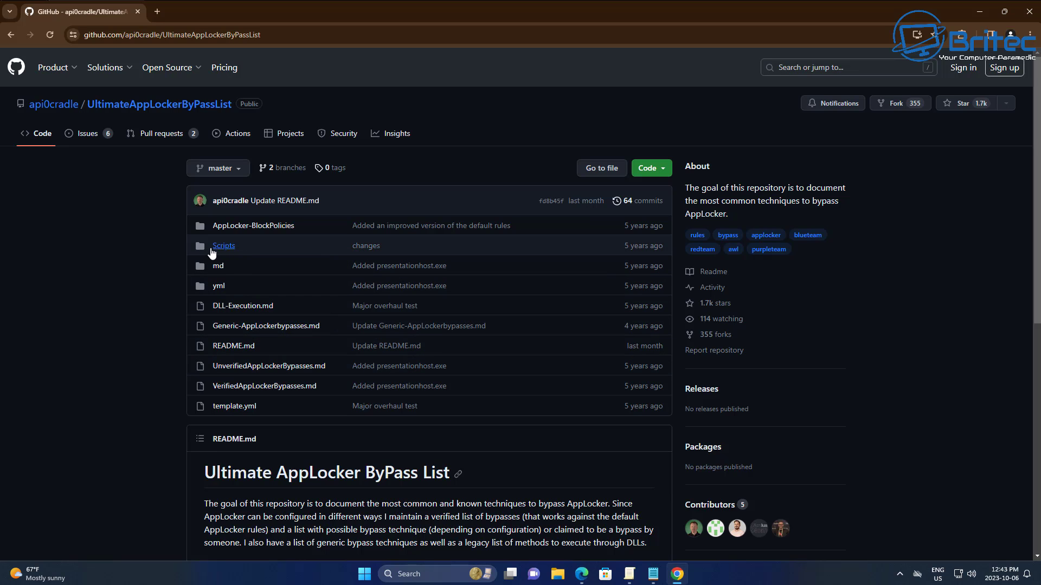
Check the repository's Scripts folder, and look over the AppLocker-BlockPolicies folder's XML files and hardening rules README.
click(222, 246)
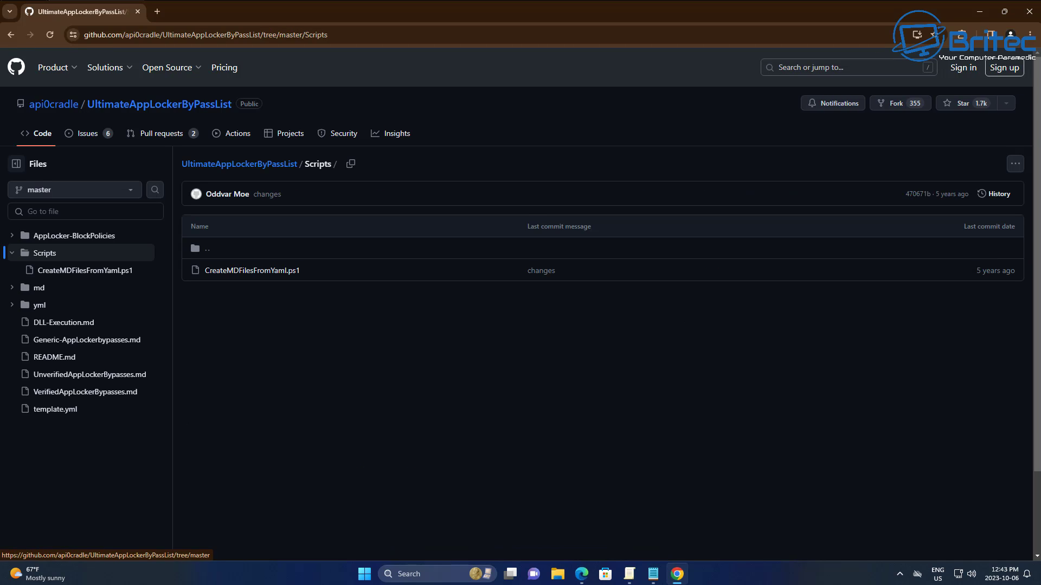
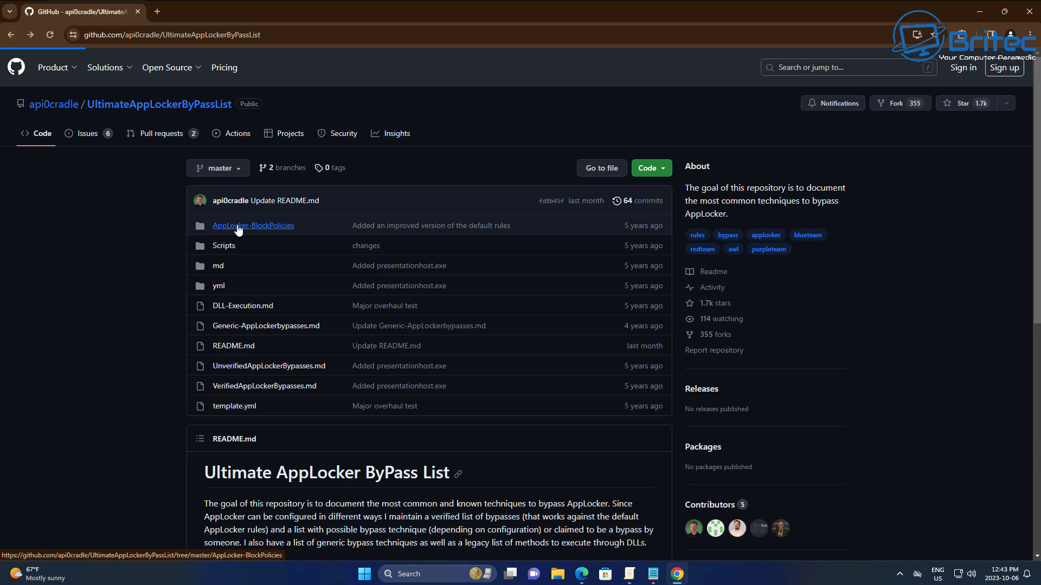
click(239, 227)
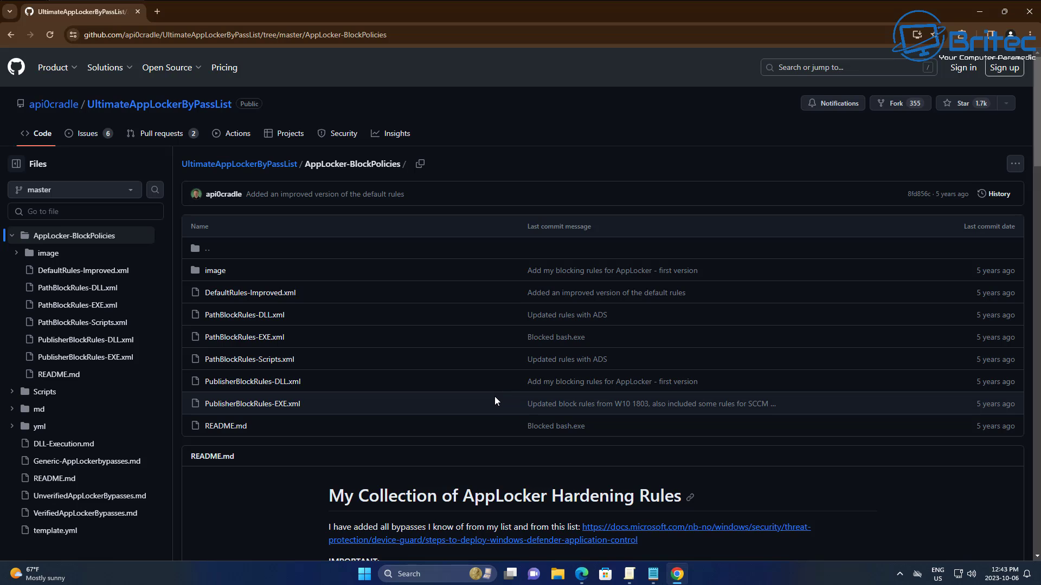
scroll(495, 401, down, 5)
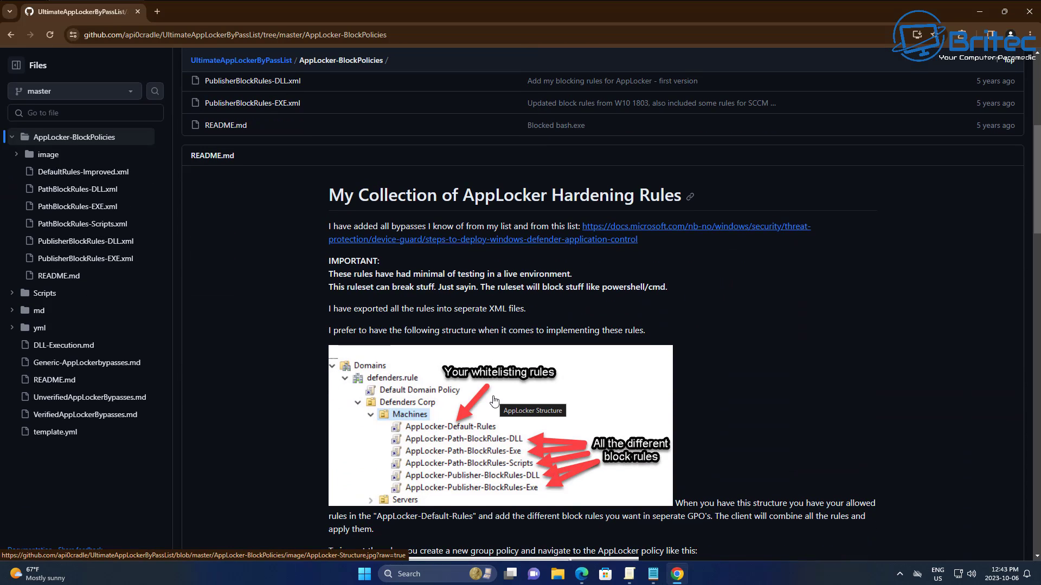
scroll(485, 395, up, 2)
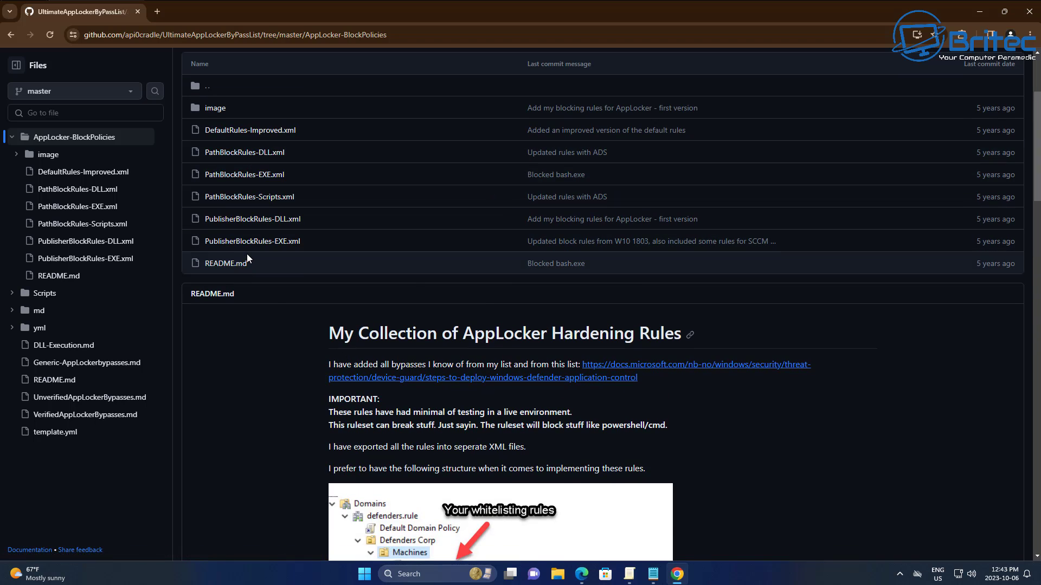
scroll(251, 241, up, 2)
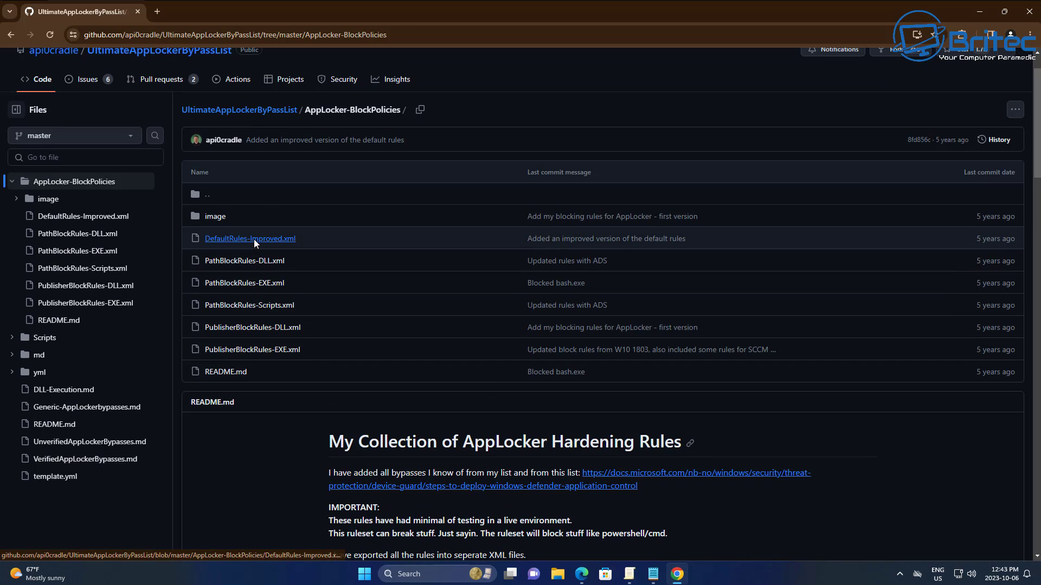
scroll(497, 277, up, 1)
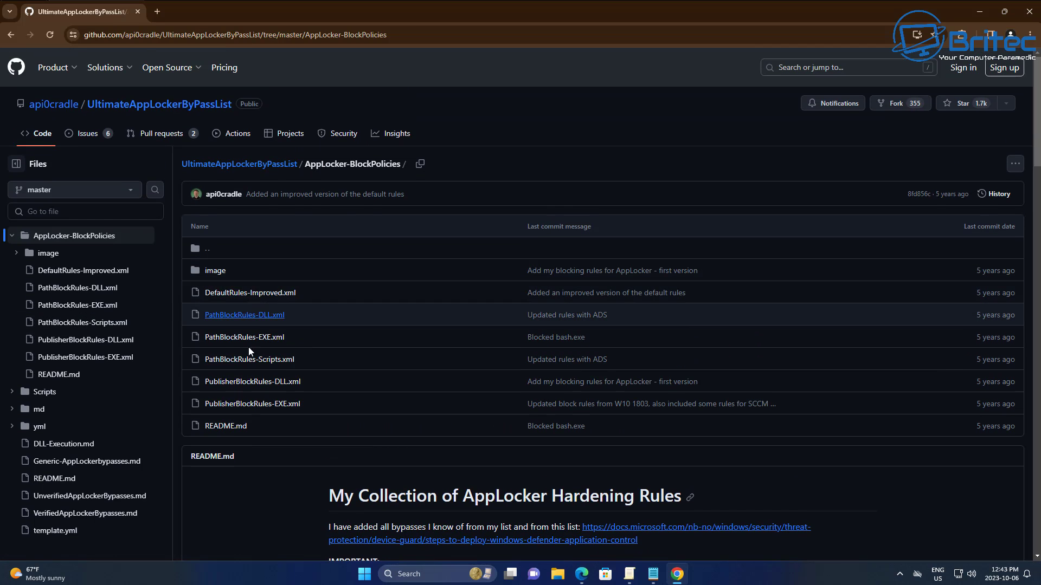
Download the raw PublisherBlockRules-EXE.xml and PublisherBlockRules-DLL.xml files and return to the AppLocker-BlockPolicies folder.
click(252, 404)
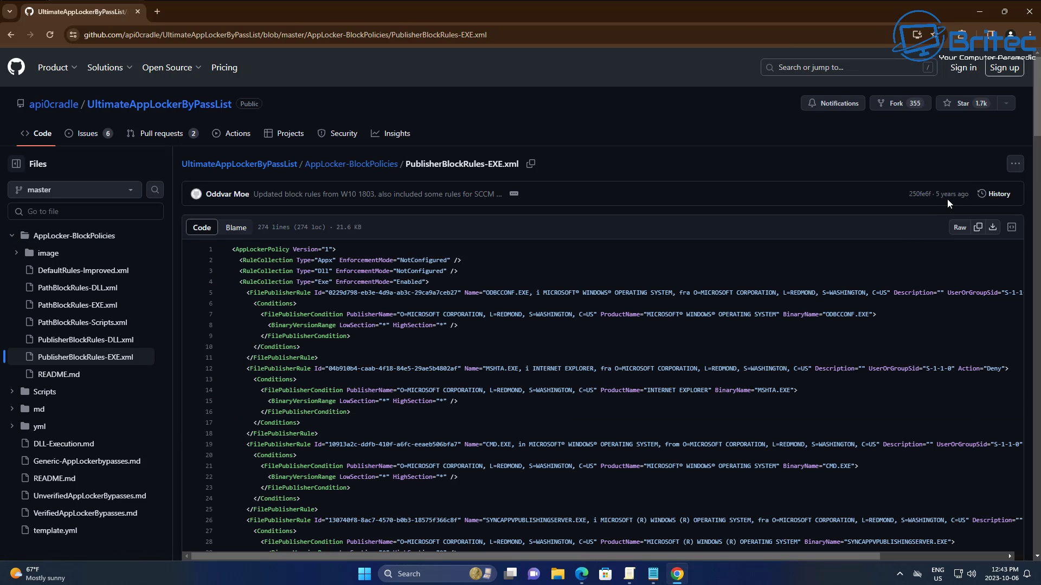
click(992, 228)
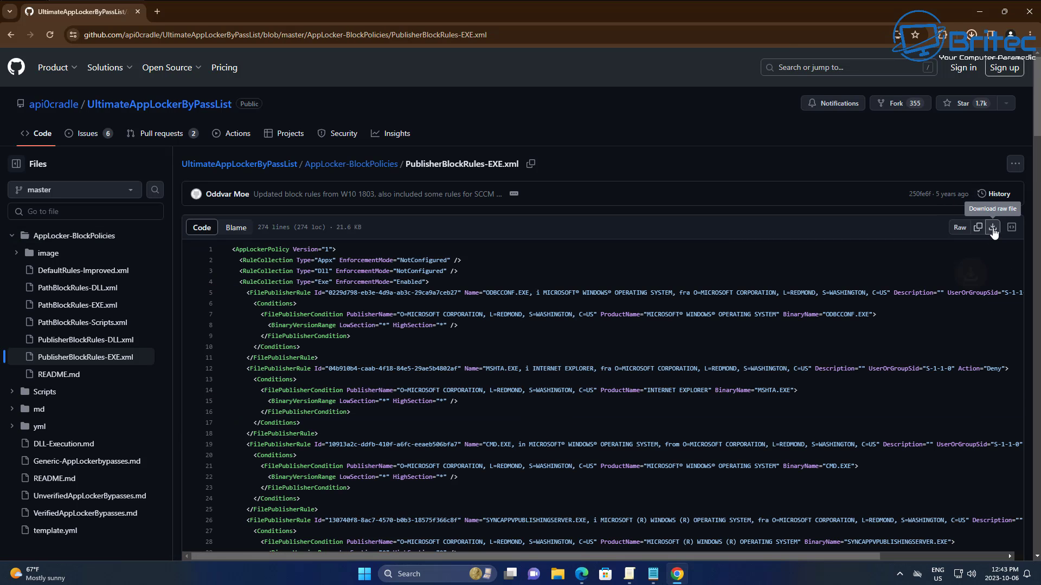
click(11, 34)
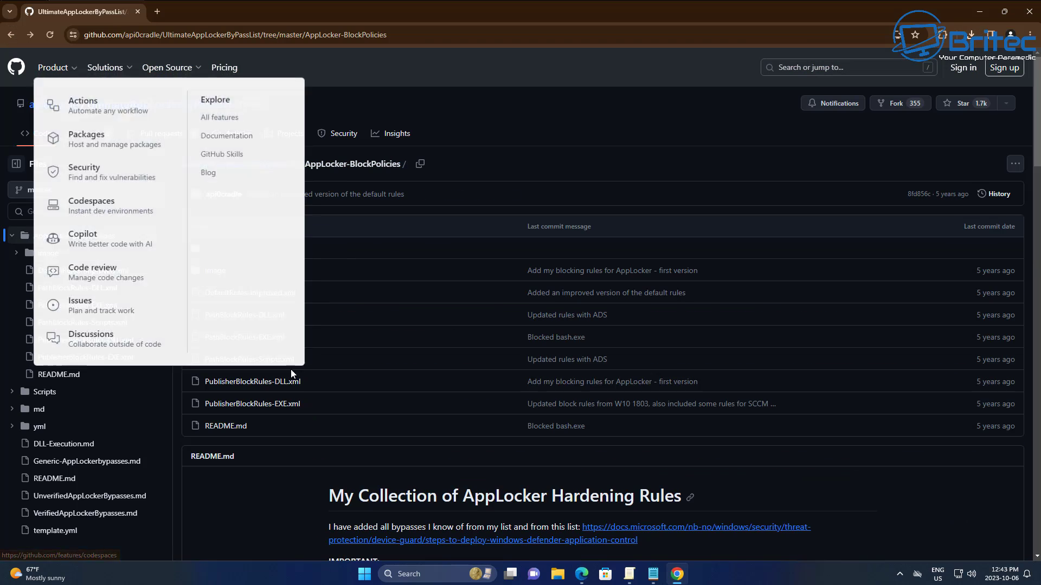
click(274, 382)
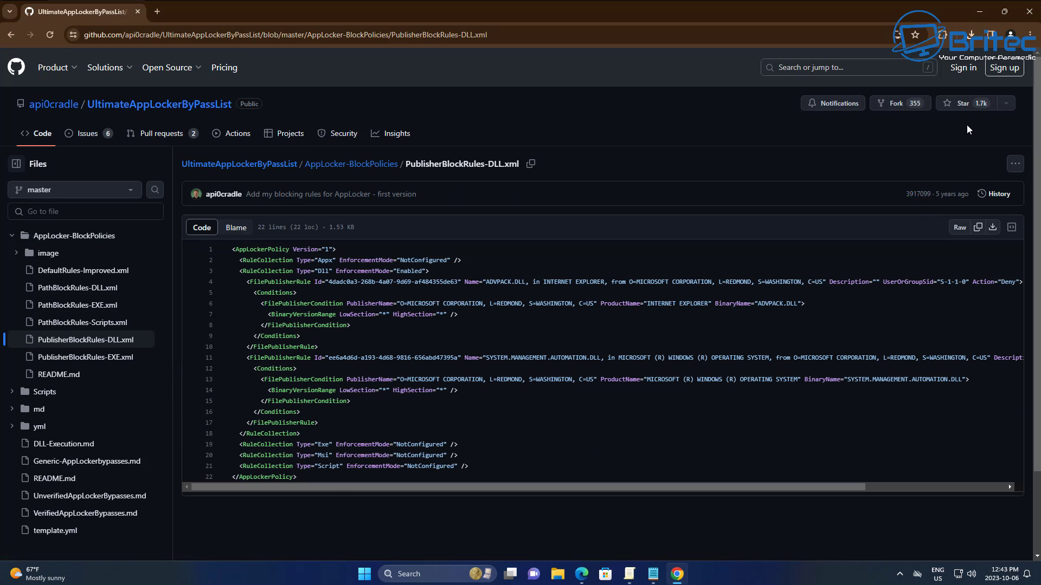
click(992, 227)
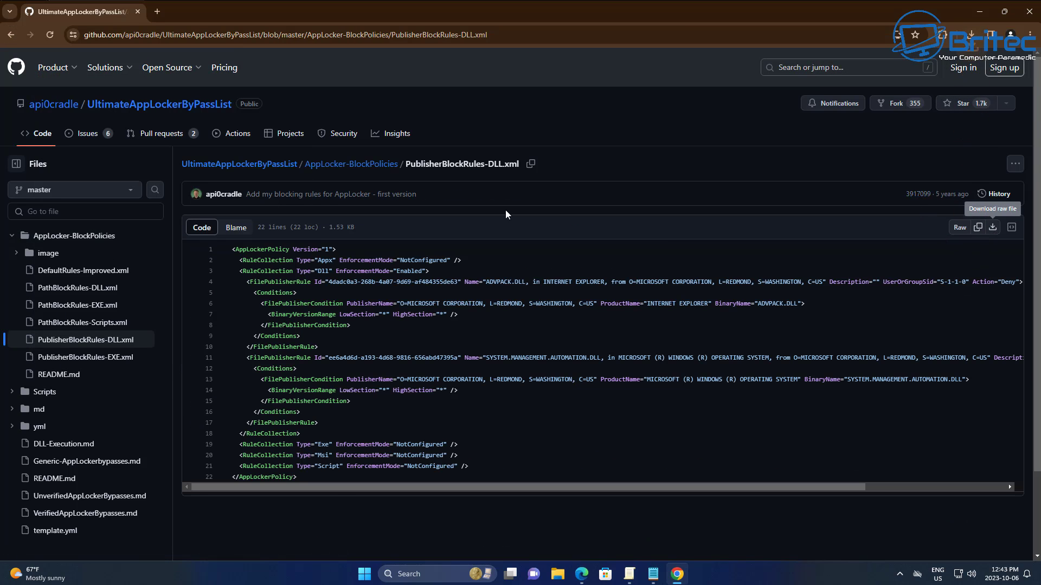
click(11, 34)
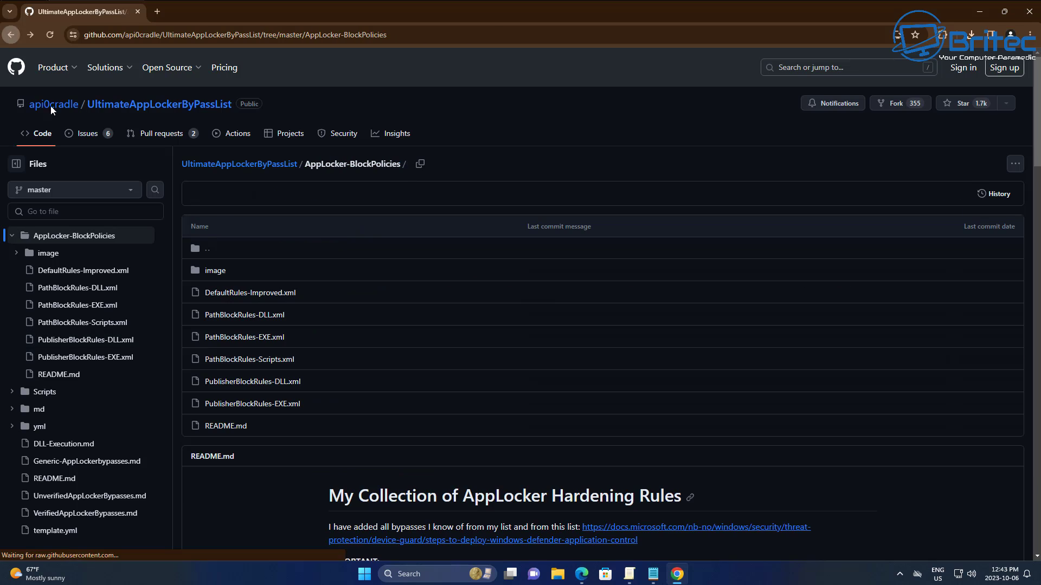
Download the raw PathBlockRules-Scripts.xml and PathBlockRules-EXE.xml files and go back to the folder listing.
click(248, 359)
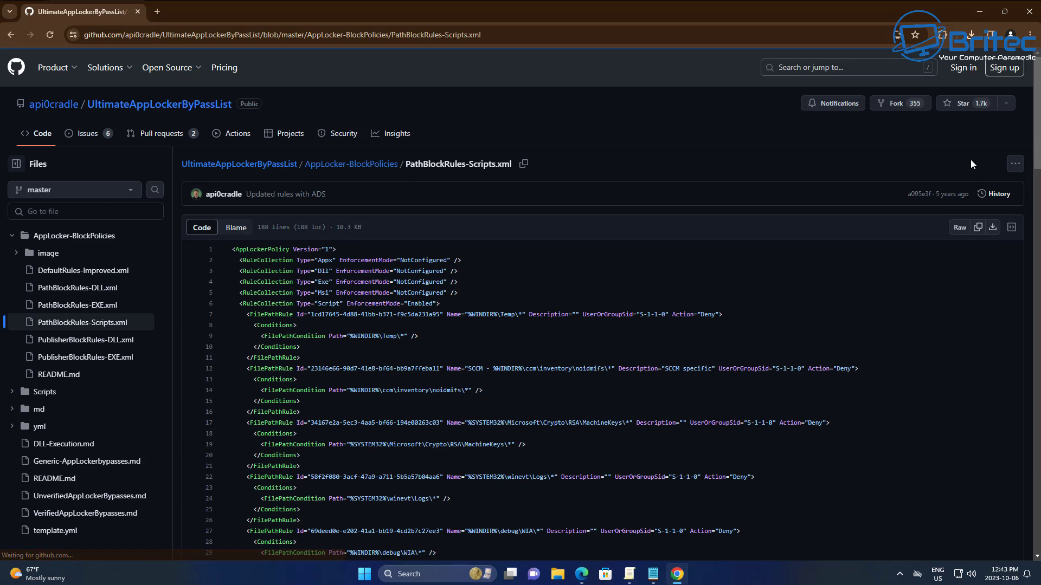
click(992, 227)
click(11, 34)
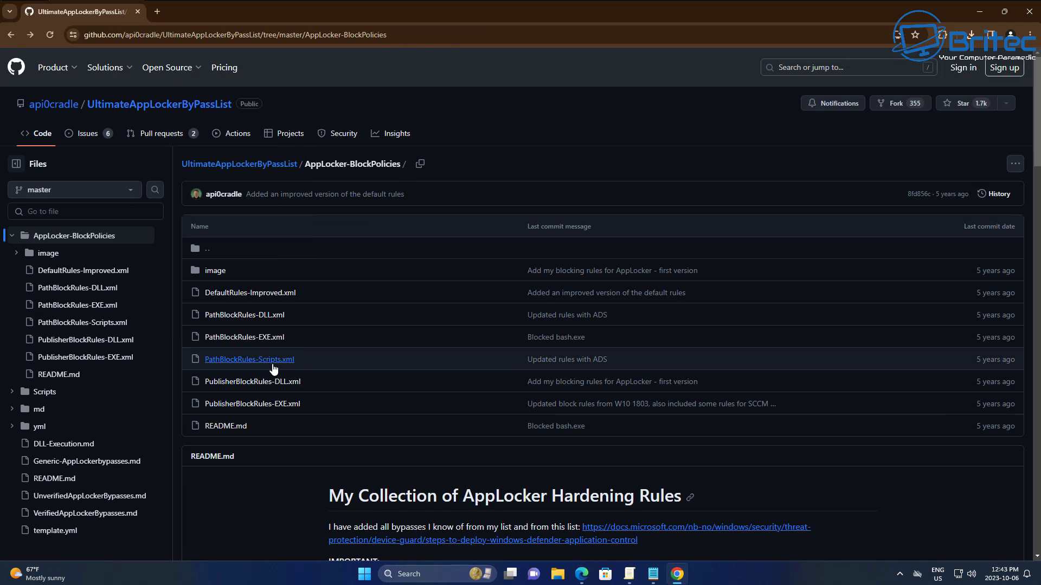
click(250, 337)
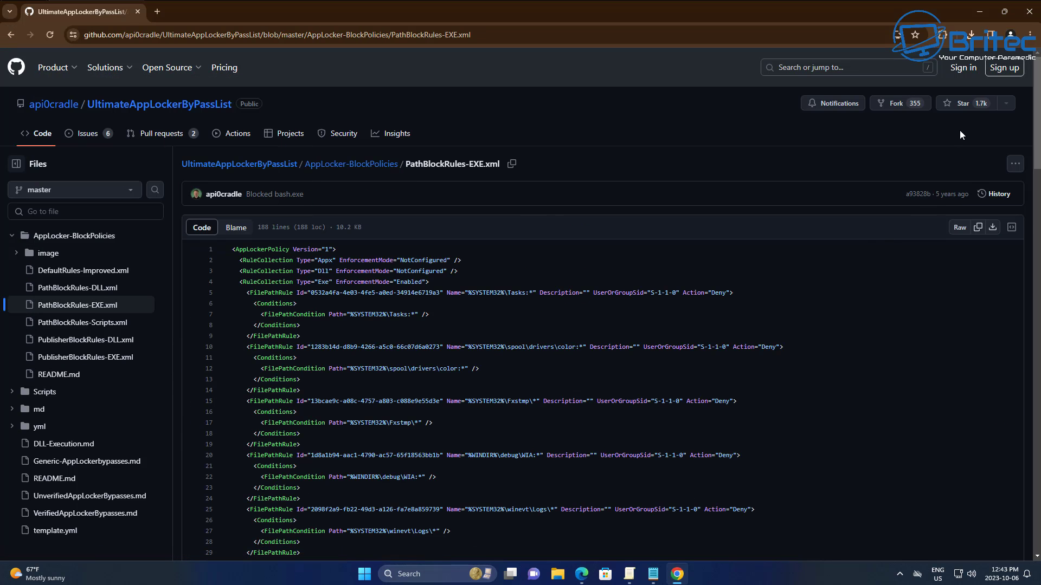
click(992, 227)
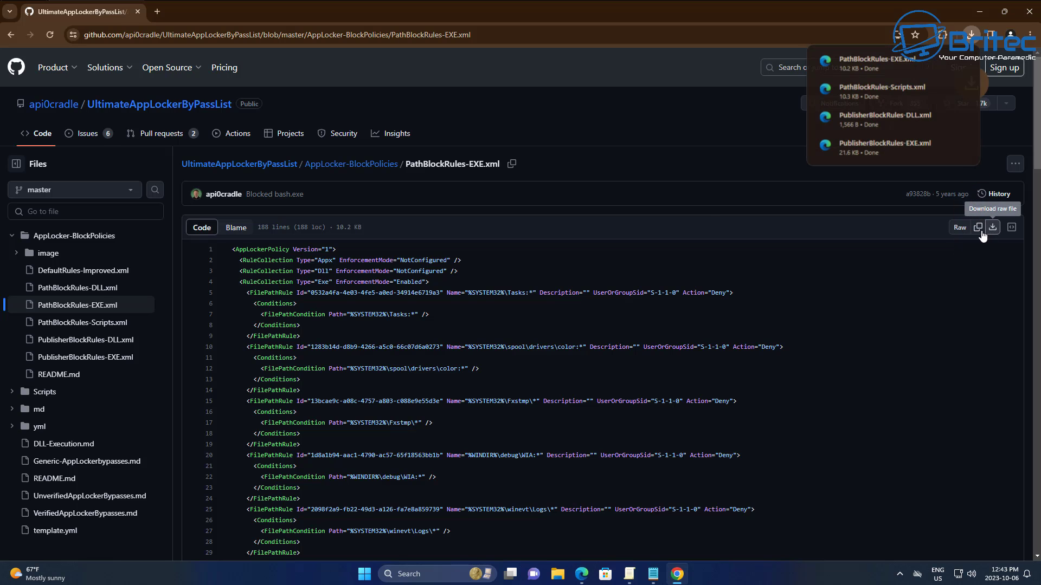
click(11, 34)
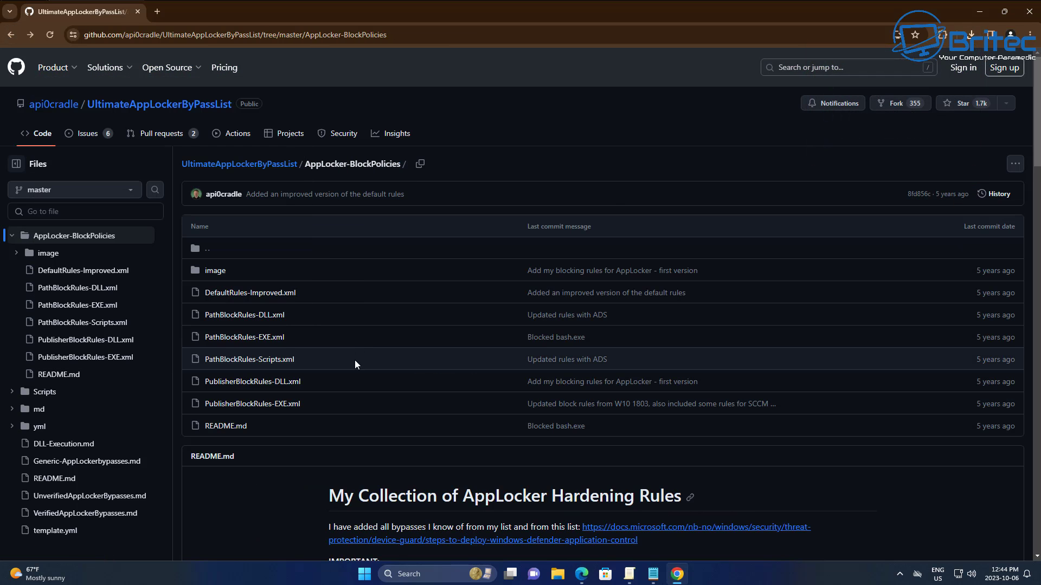
Download the raw PathBlockRules-DLL.xml and DefaultRules-Improved.xml files from the AppLocker-BlockPolicies folder and return to its listing.
click(255, 316)
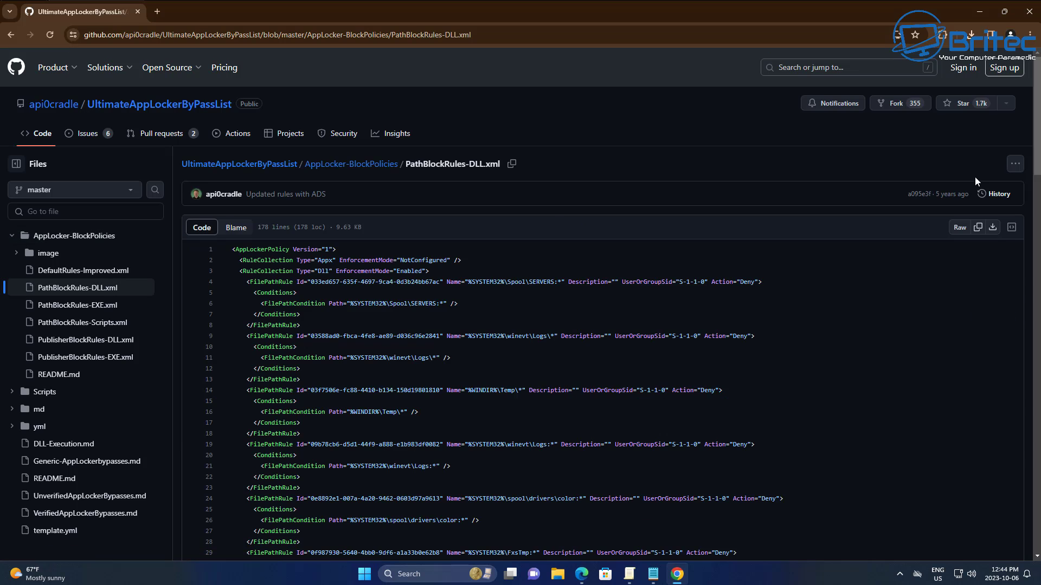
click(992, 227)
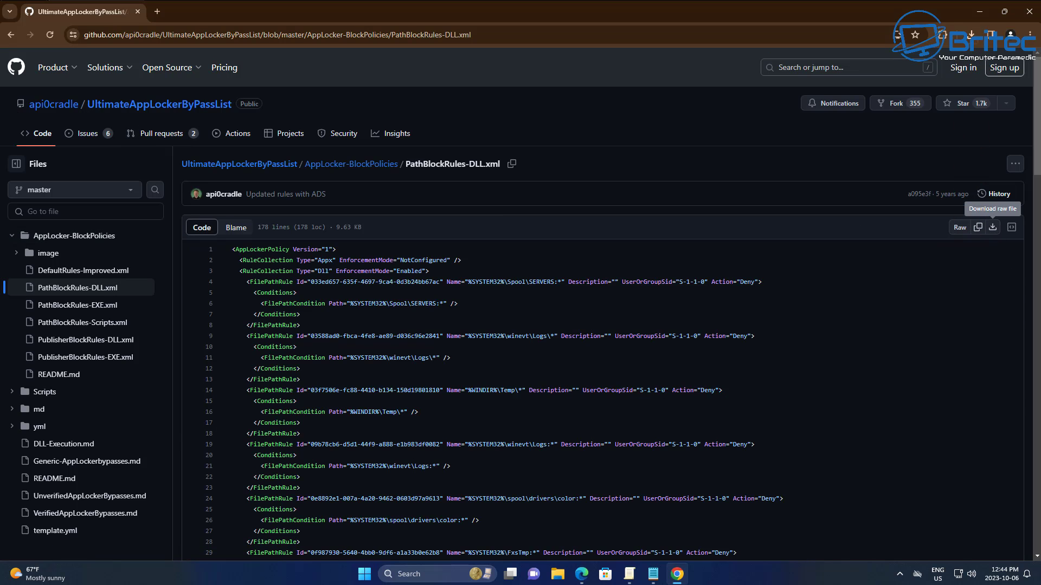
click(11, 34)
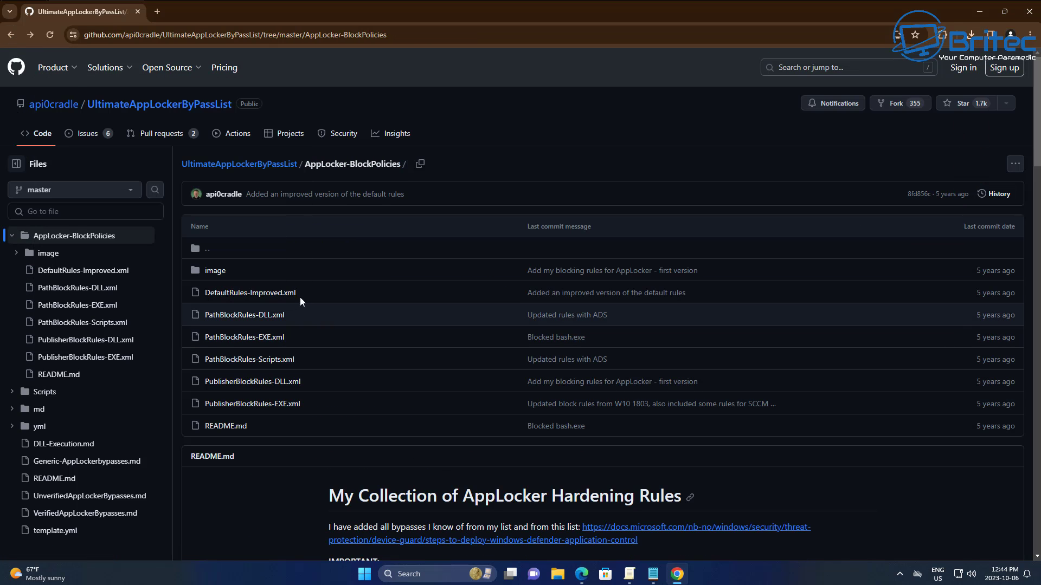
click(279, 296)
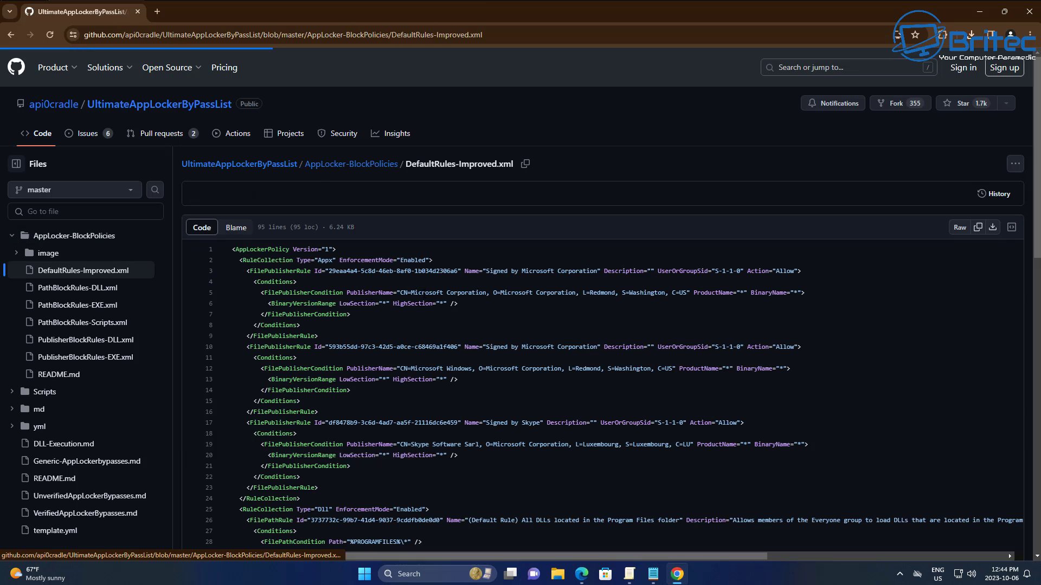
click(992, 228)
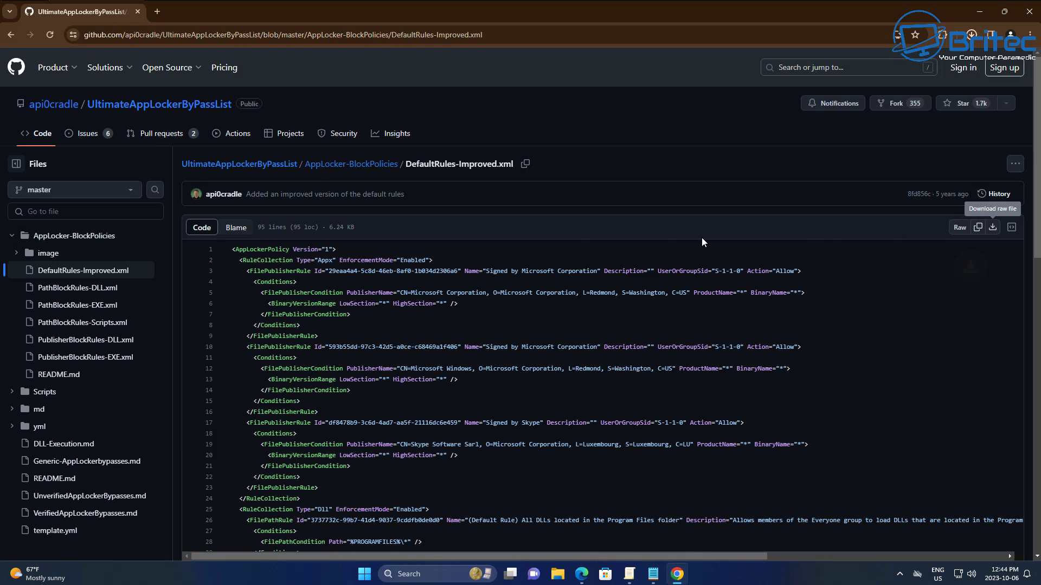
click(11, 34)
Check the image folder's contents and read the README's warnings and recommended structure for implementing the AppLocker rules.
click(219, 271)
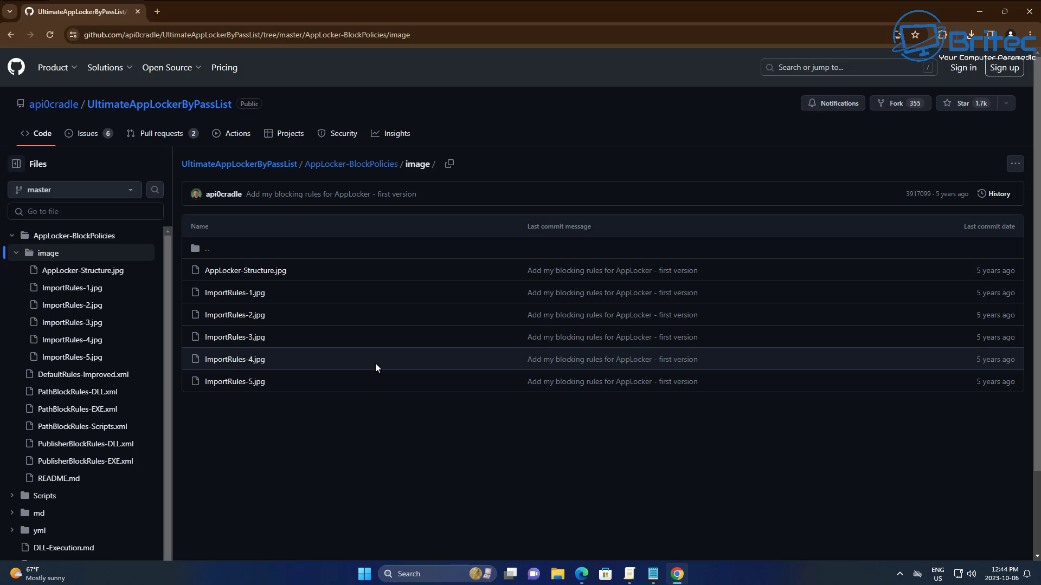
click(10, 35)
scroll(621, 390, down, 5)
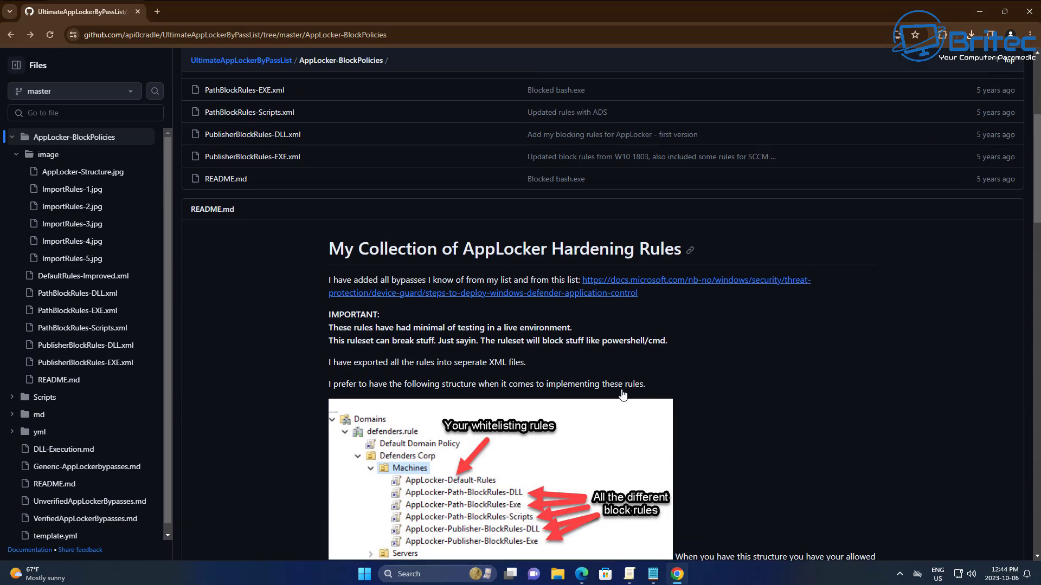
scroll(623, 394, down, 2)
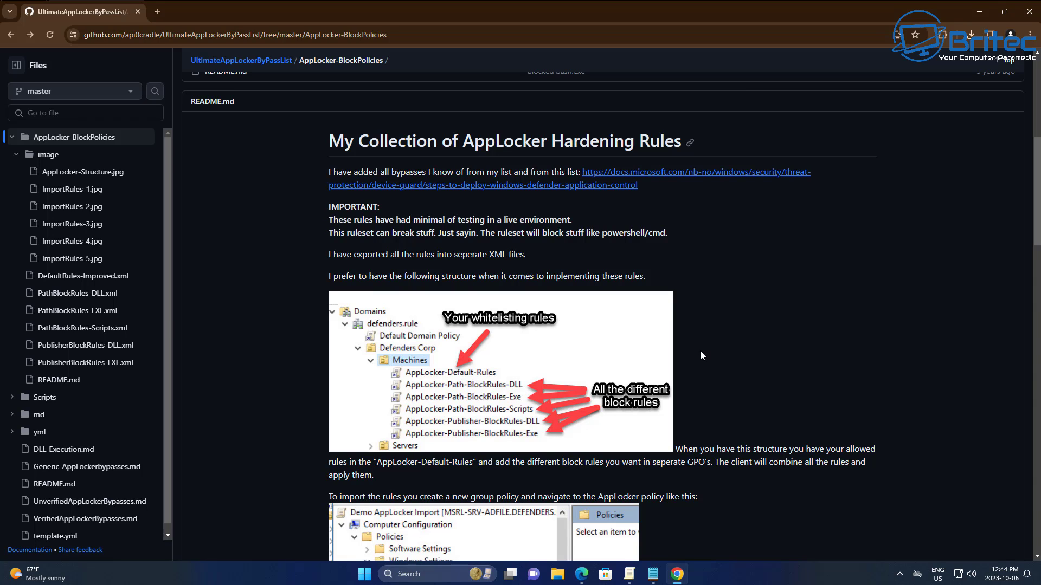
scroll(700, 355, down, 2)
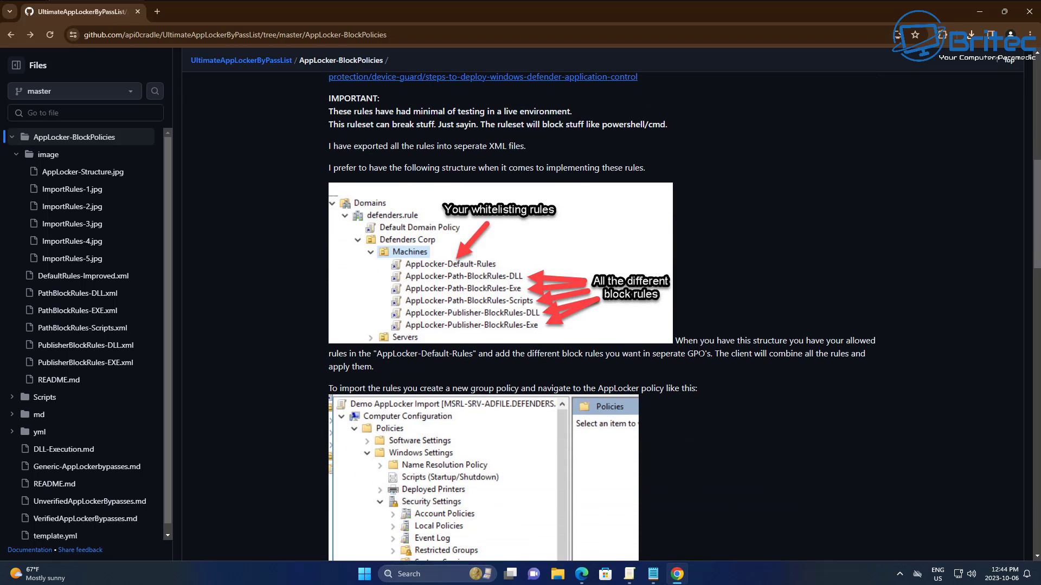
Study the README's illustrated walkthrough for importing an AppLocker policy, and switch back to the Local Group Policy Editor.
scroll(694, 358, down, 3)
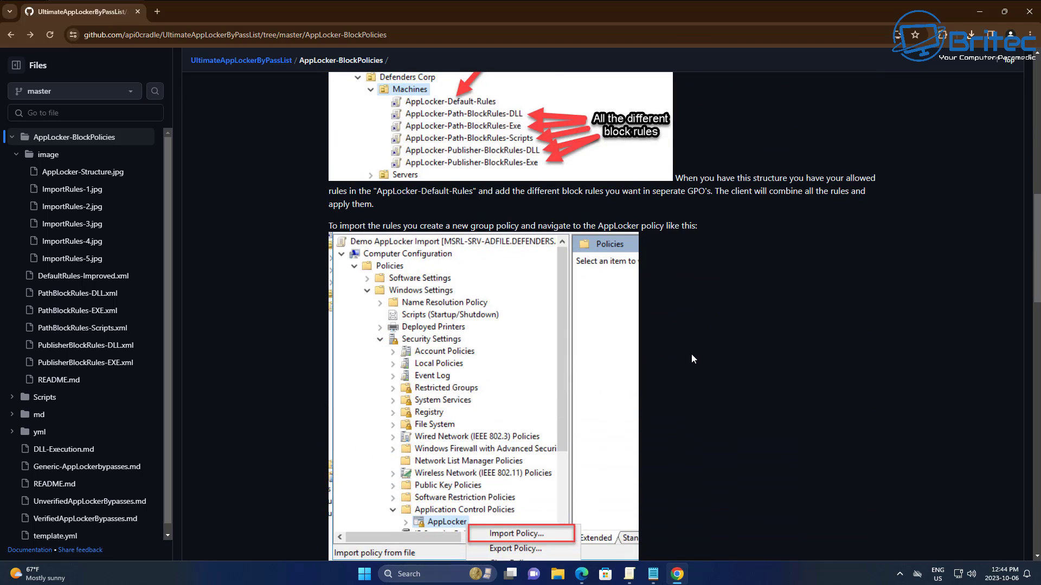
scroll(688, 356, down, 3)
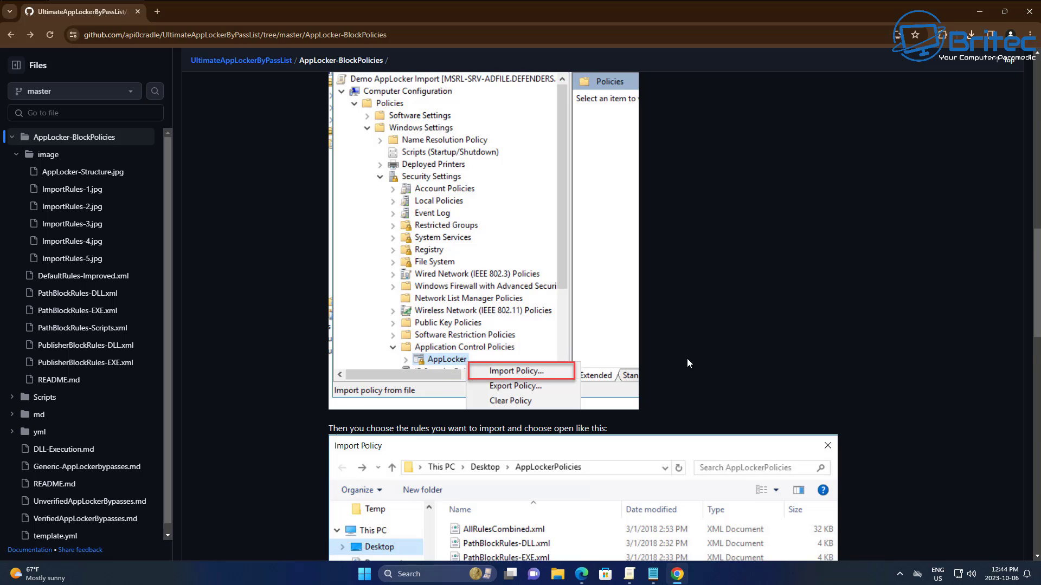
scroll(687, 358, down, 2)
scroll(687, 362, down, 5)
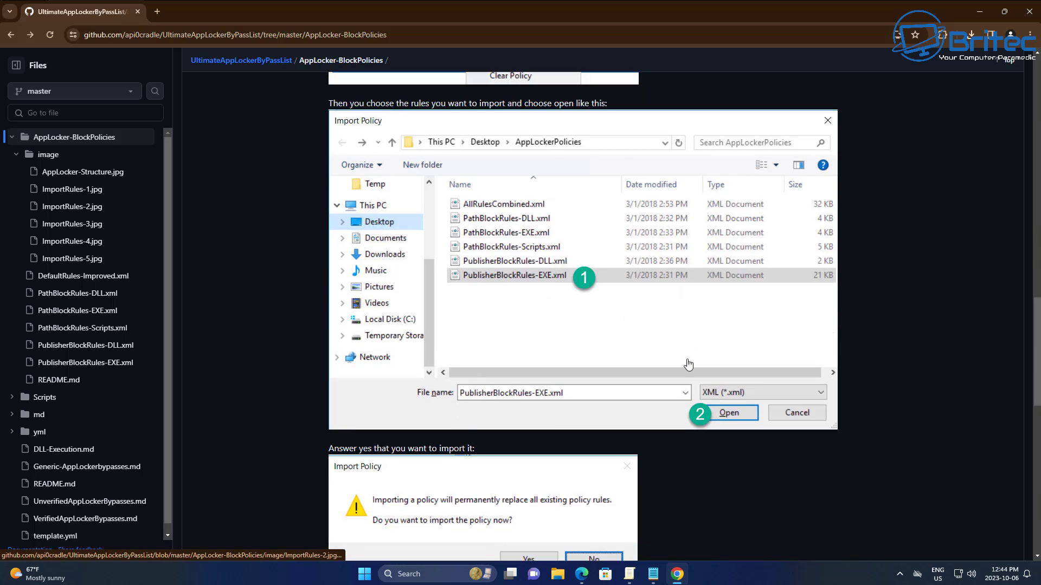
scroll(687, 362, up, 9)
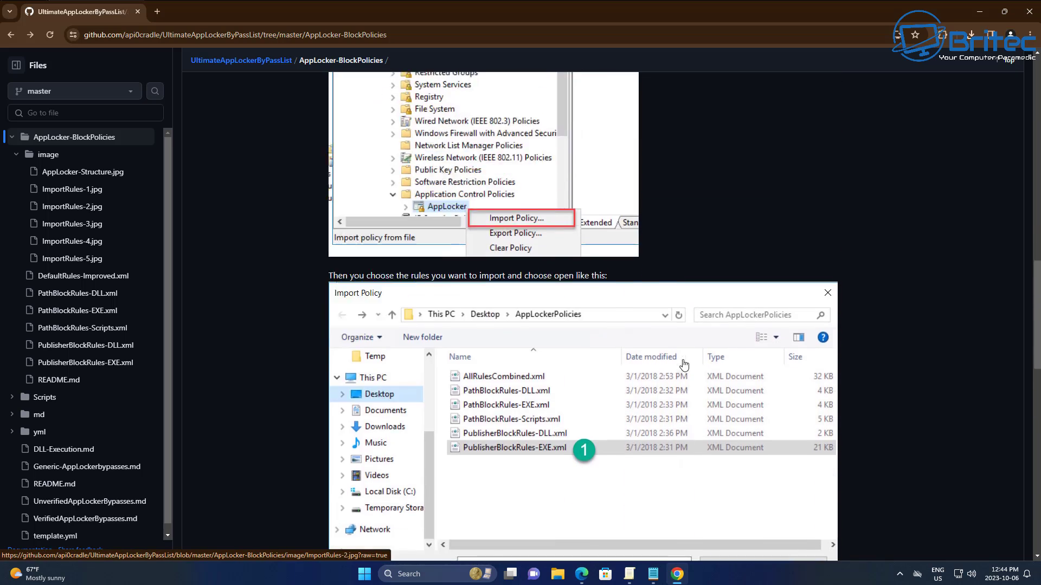
scroll(682, 359, up, 2)
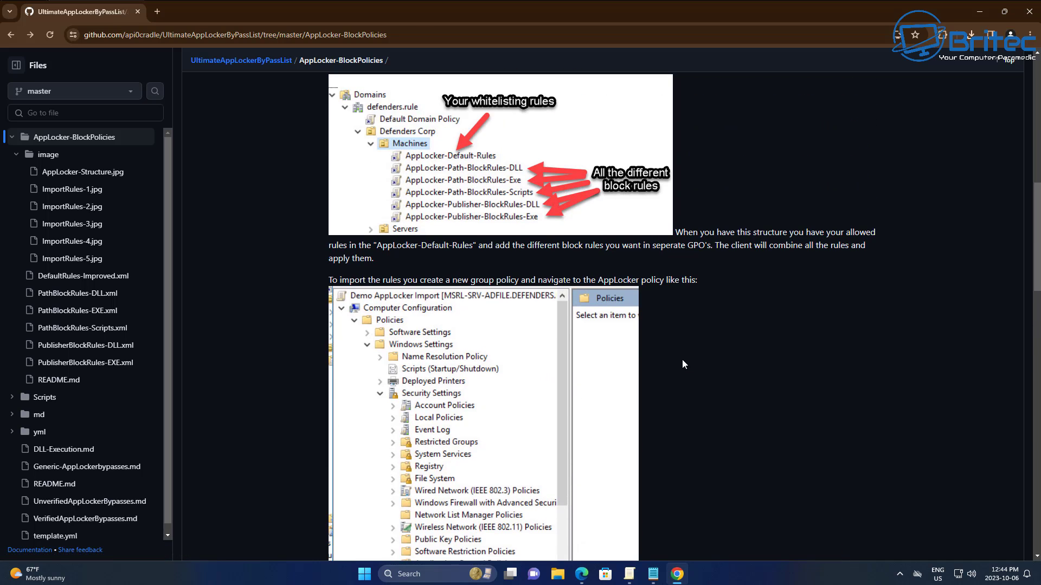
scroll(682, 359, down, 9)
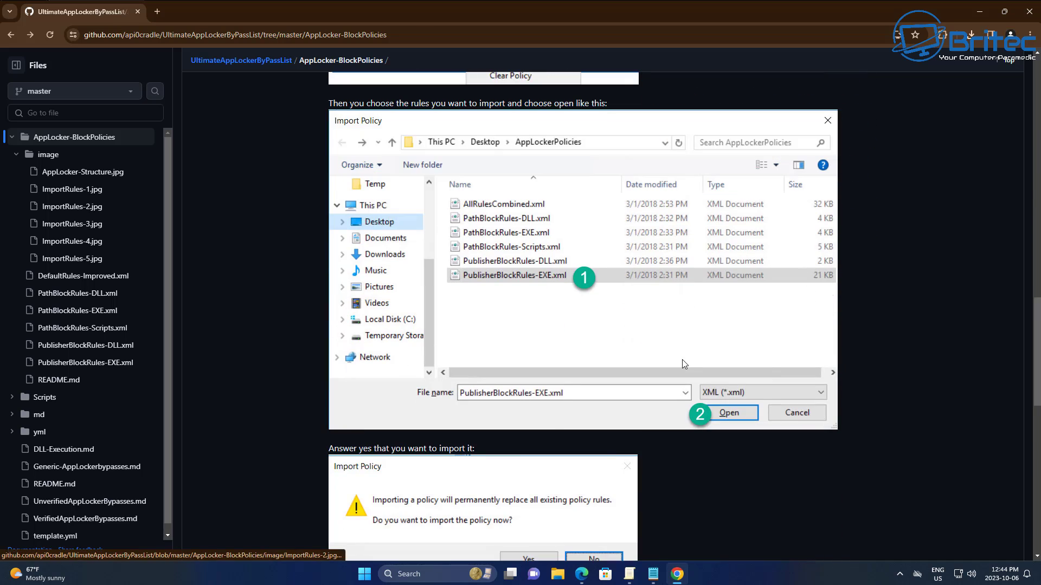
scroll(681, 359, down, 4)
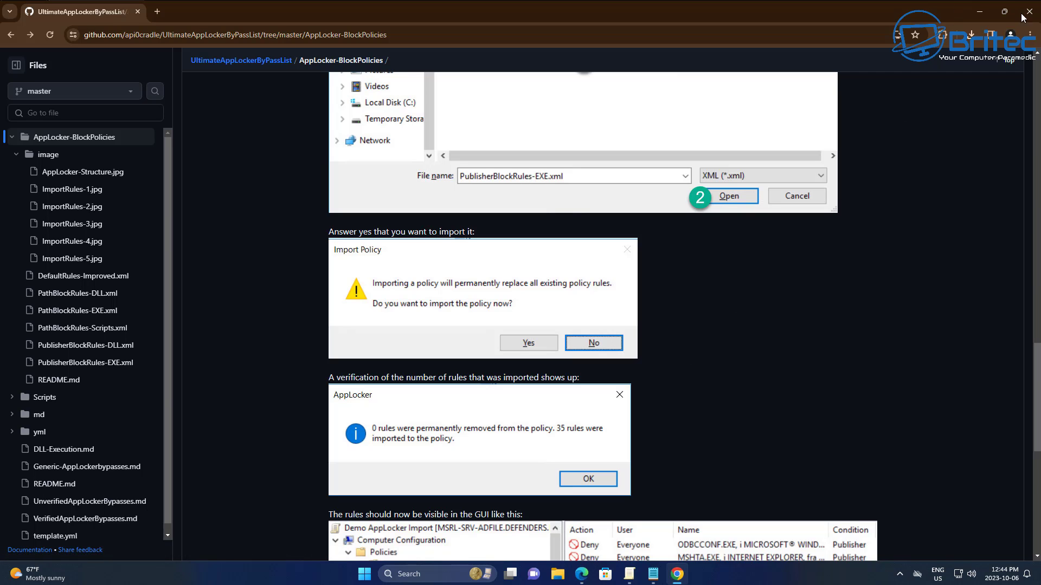
click(981, 10)
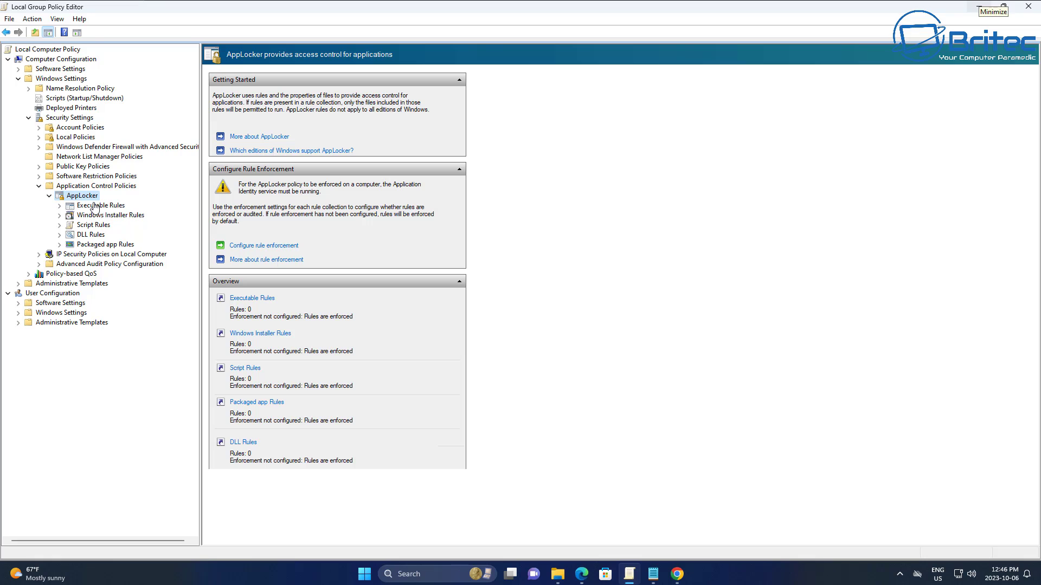
Check the Executable, Windows Installer, Script, DLL and Packaged app rule collections for existing rules, and return to the AppLocker overview.
click(95, 208)
click(93, 215)
click(92, 225)
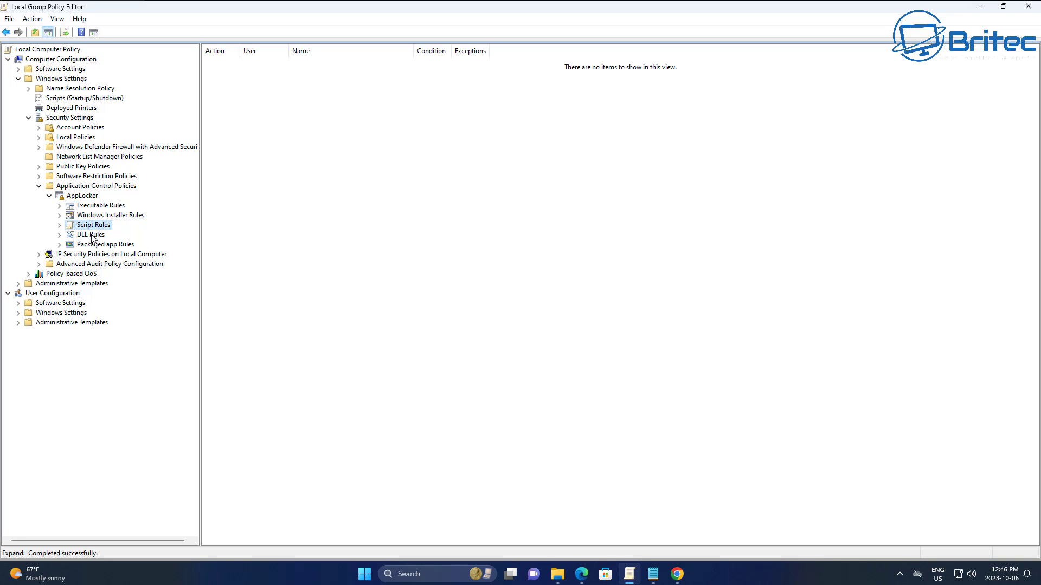
click(91, 235)
click(90, 245)
click(94, 206)
click(85, 196)
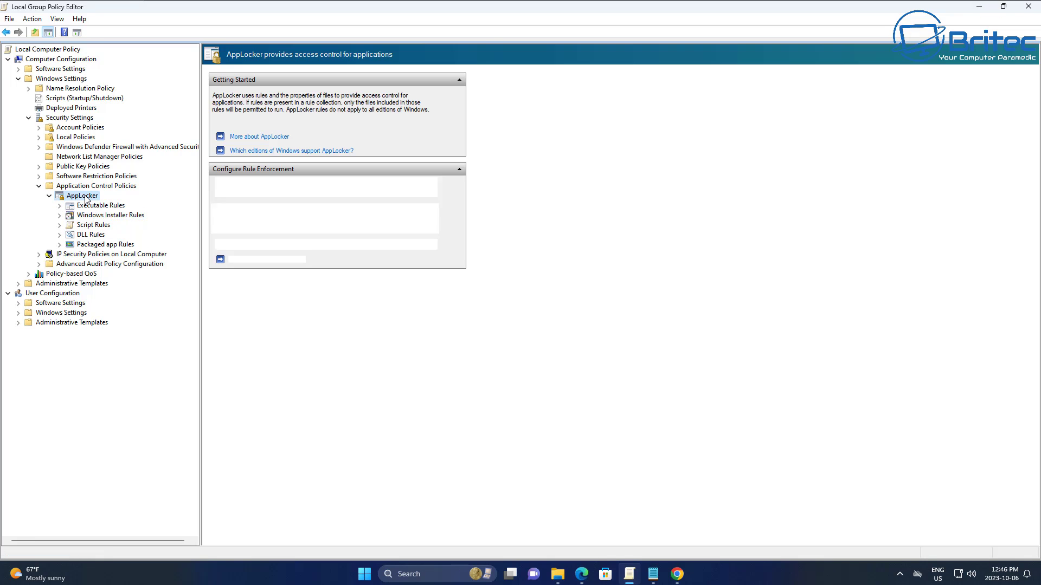
Import the PublisherBlockRules-EXE.xml policy from the Desktop's rules folder into AppLocker, accepting replacement of all existing rules.
right_click(85, 199)
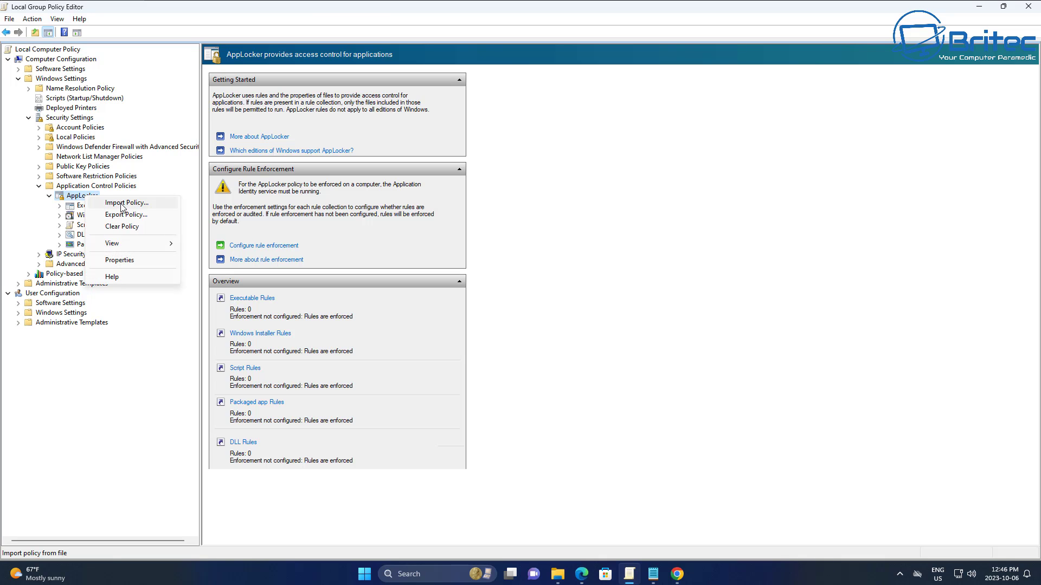
click(122, 204)
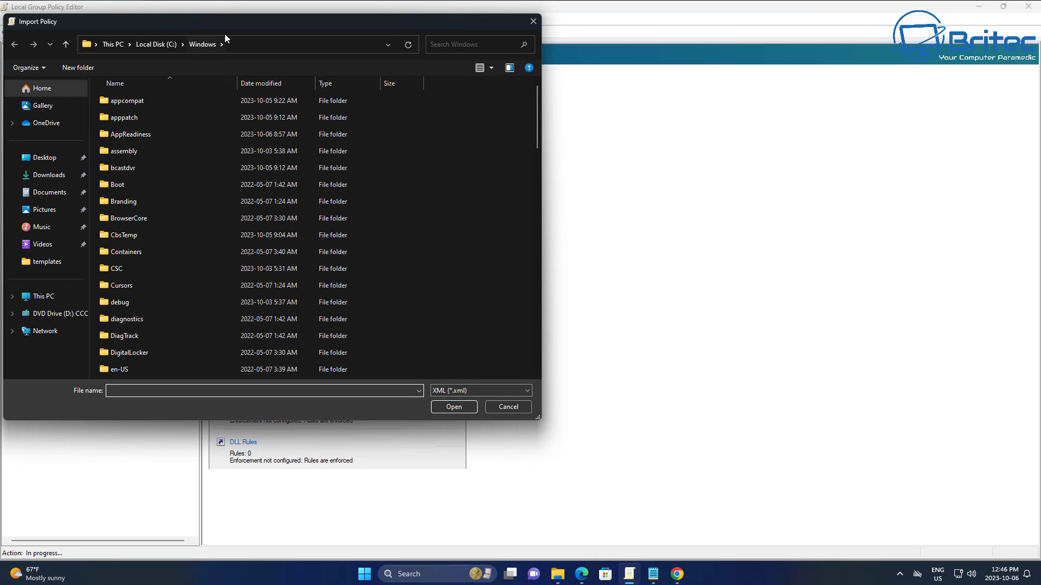
drag(228, 23, 445, 58)
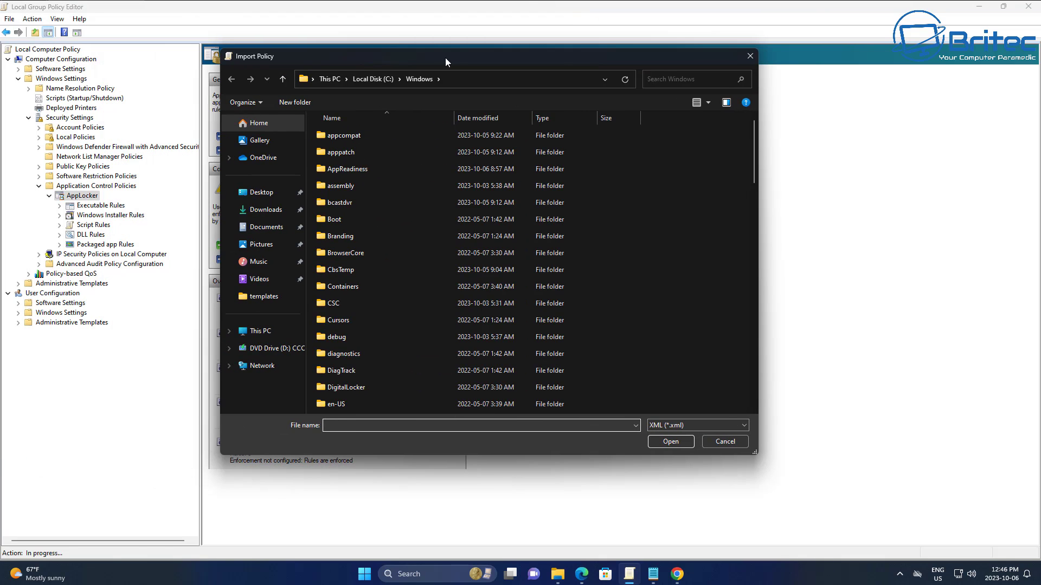
click(261, 192)
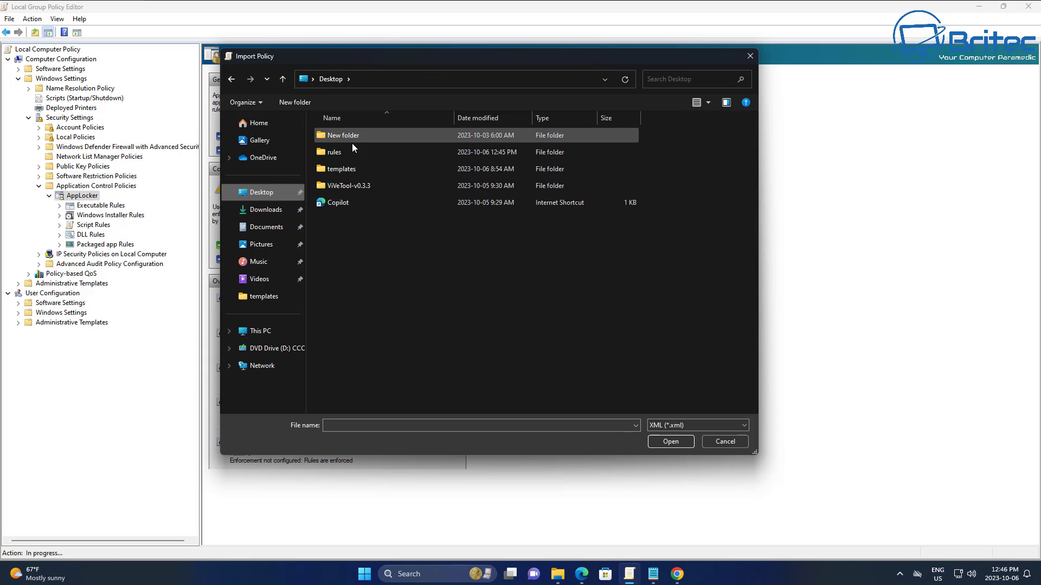
double_click(346, 151)
click(373, 219)
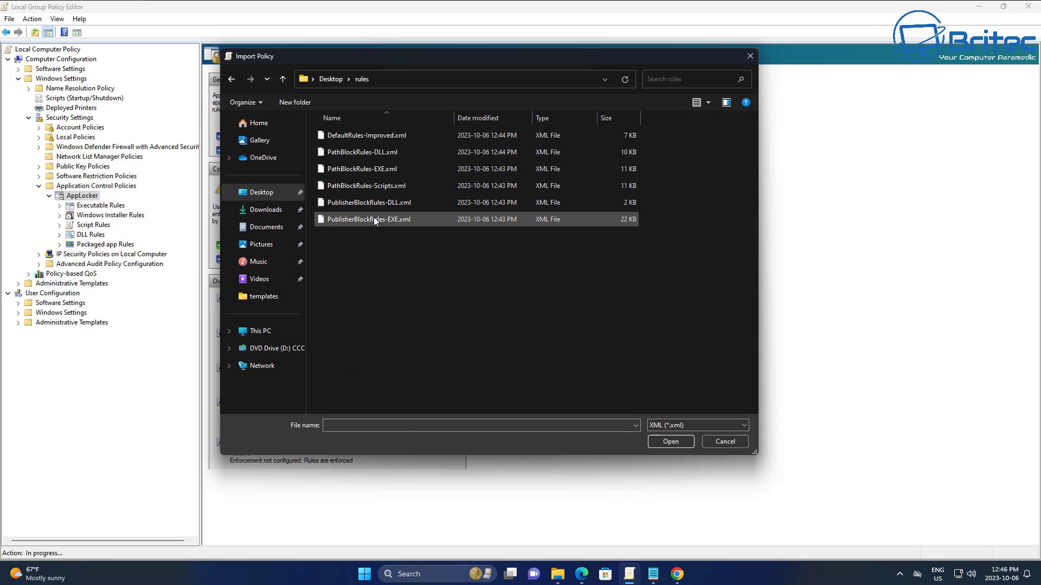
click(670, 442)
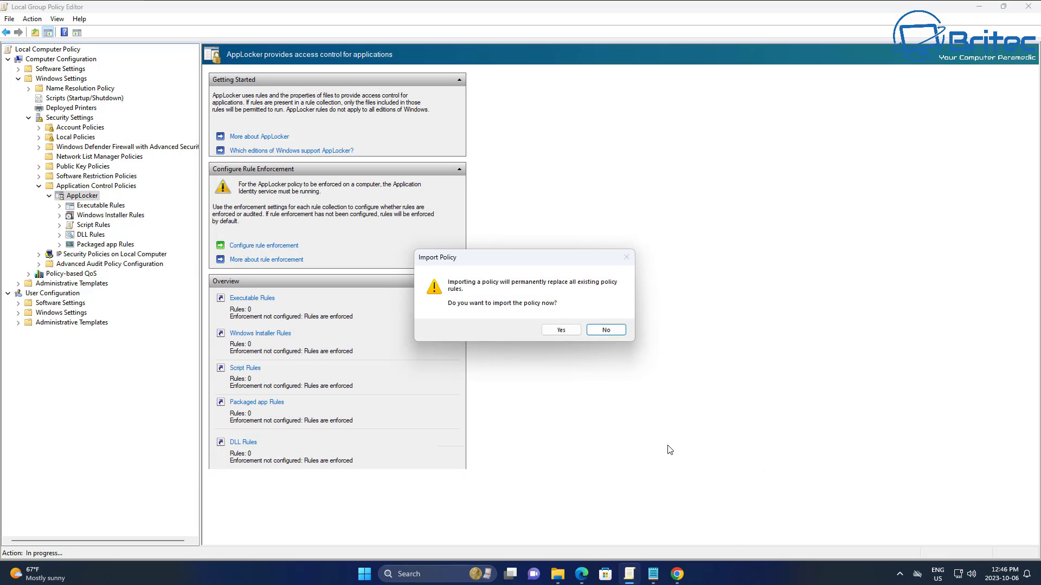
click(561, 331)
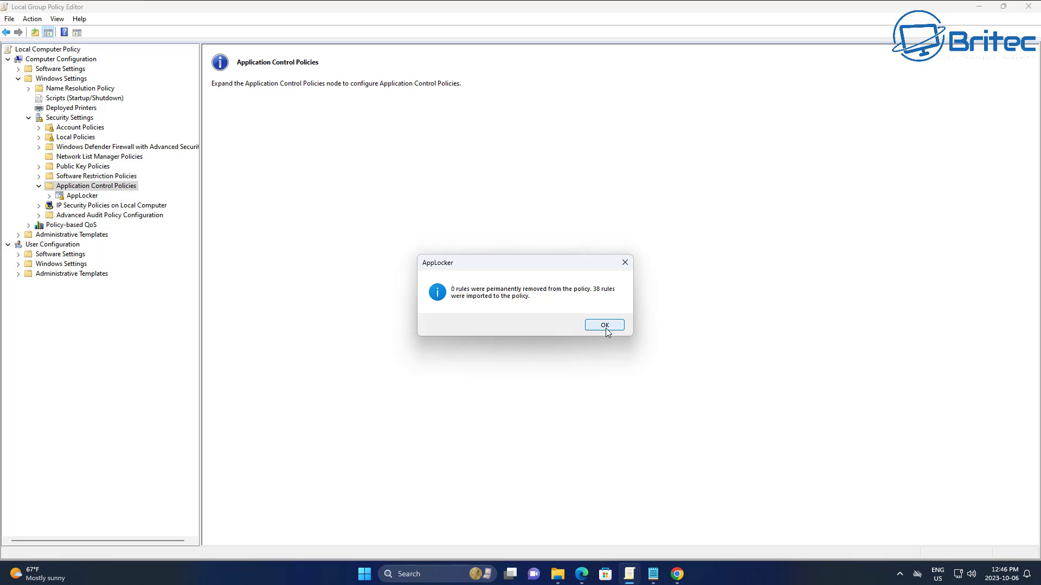
click(605, 326)
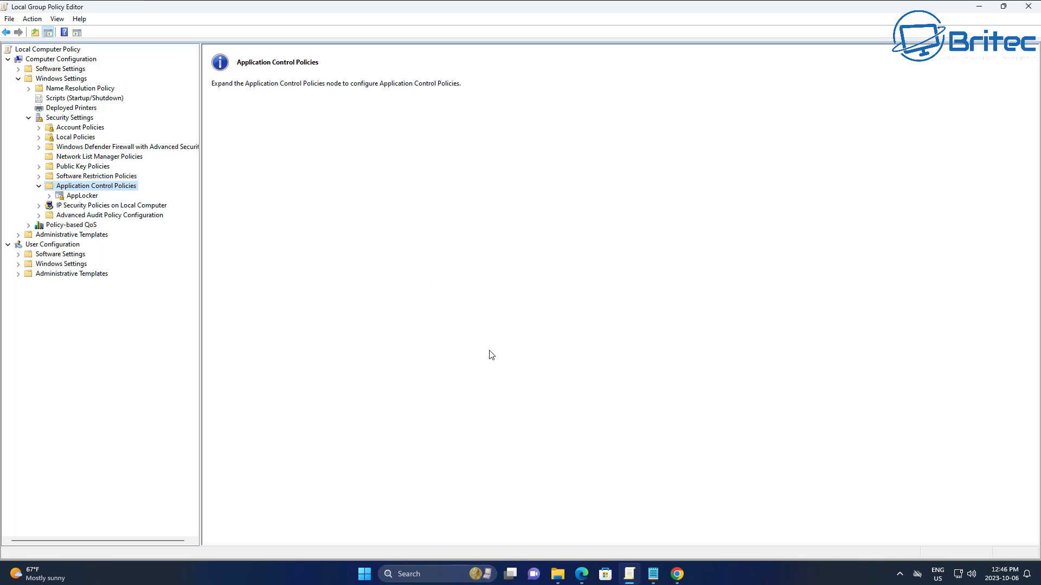
Expand AppLocker, show the imported Executable Rules and widen the Name column to read the rule names.
click(77, 196)
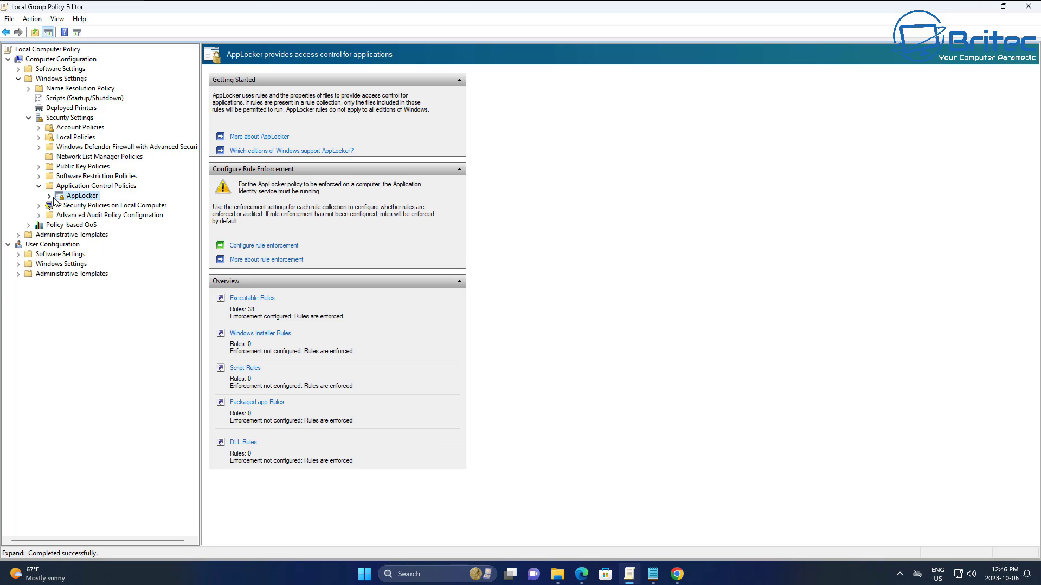
click(49, 195)
click(87, 207)
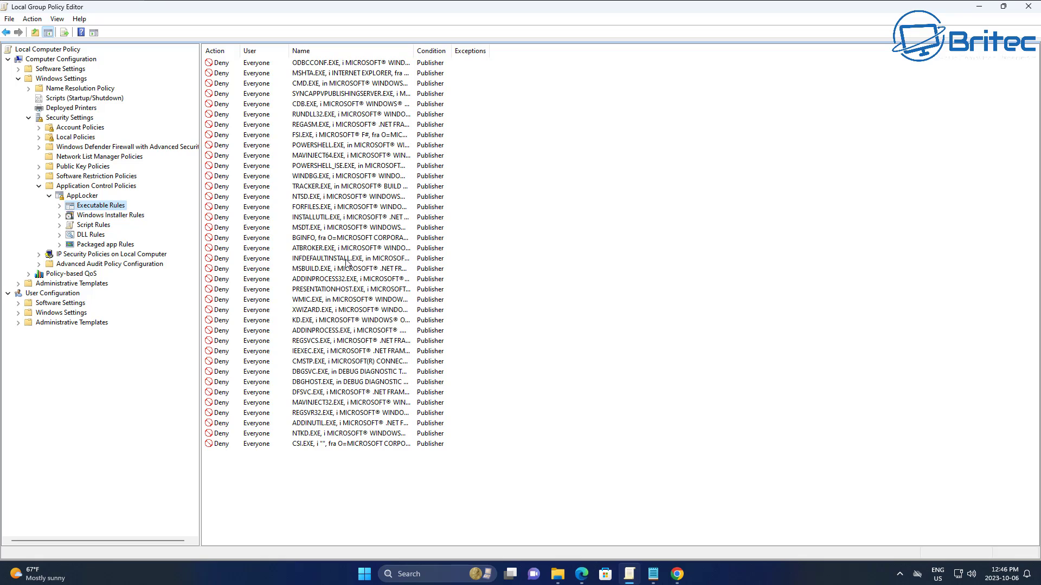
drag(413, 51, 427, 50)
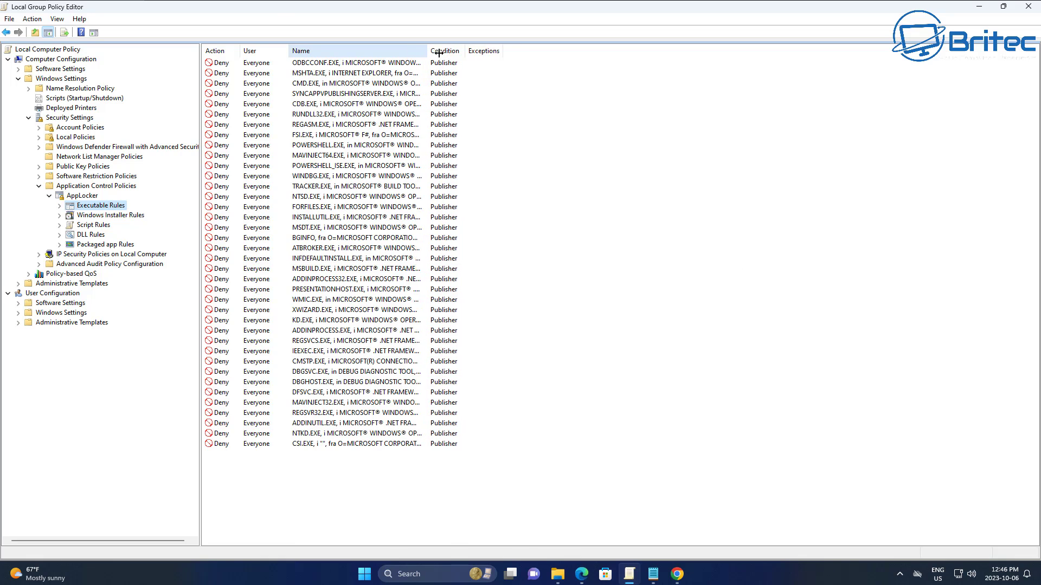